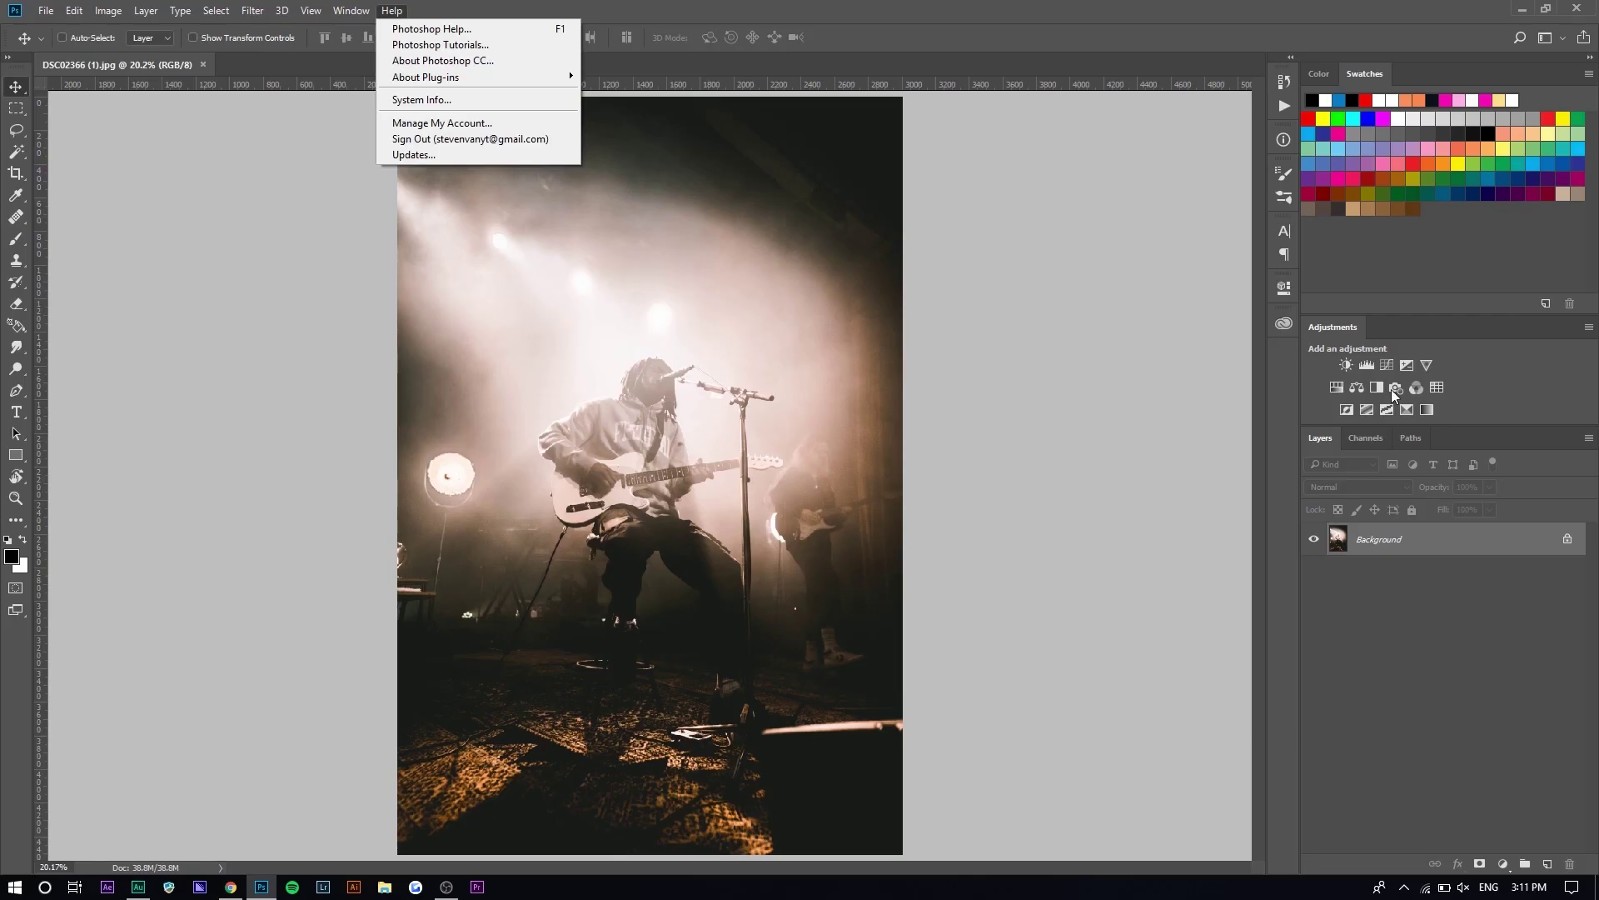
Step: Open the Libraries panel beside the concert photo, checking the Window menu's panel list
left_click(1305, 375)
left_click(1284, 323)
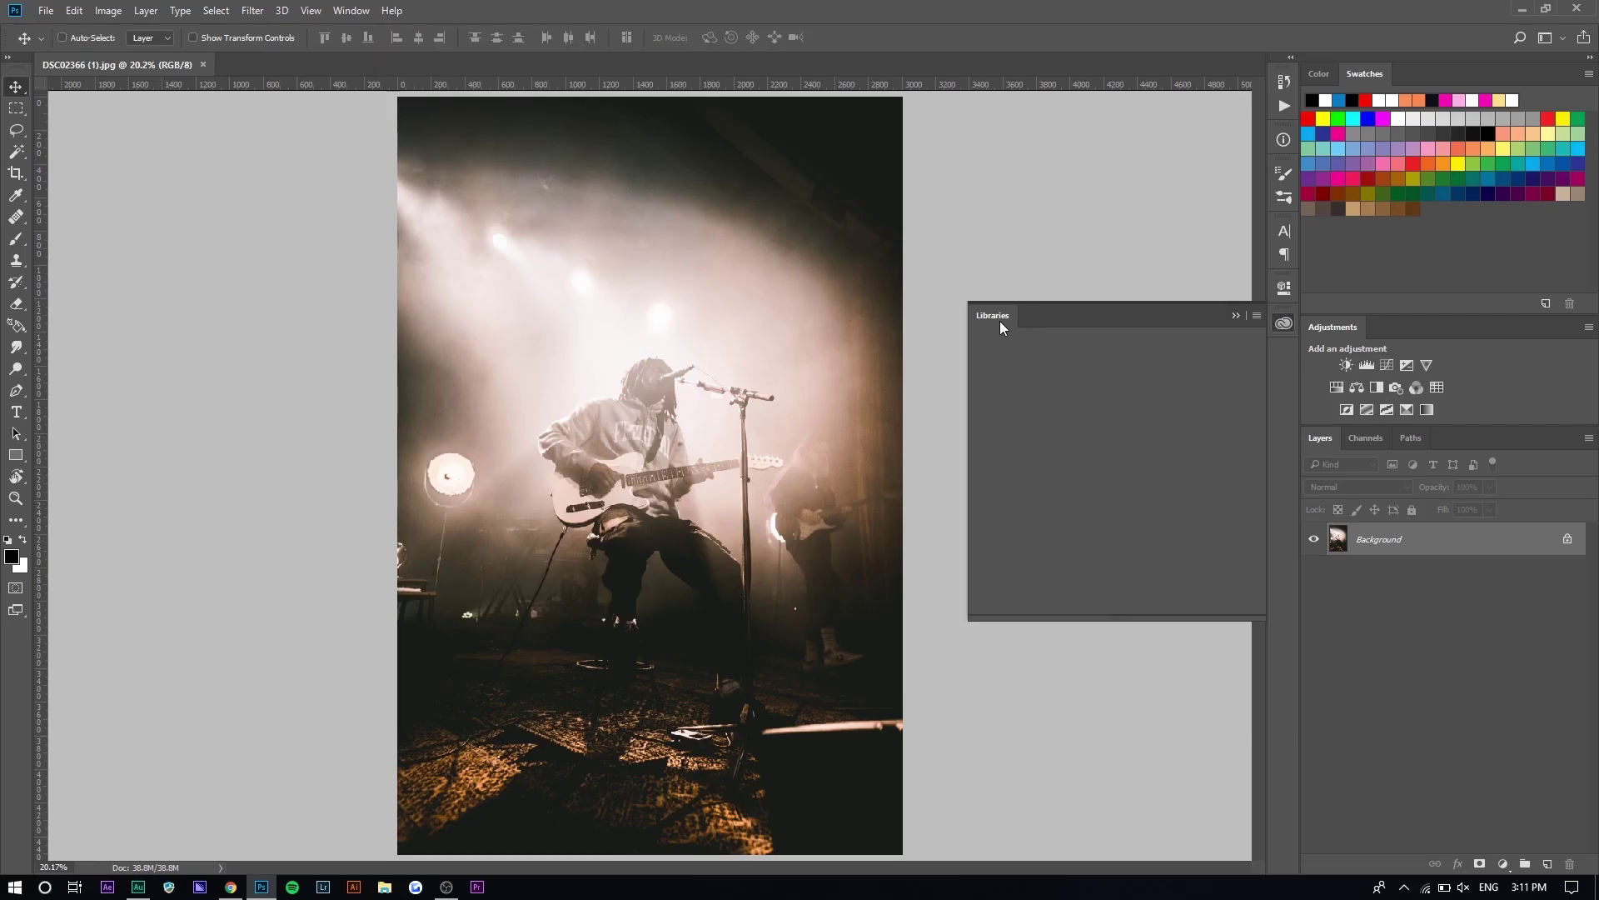
left_click(348, 10)
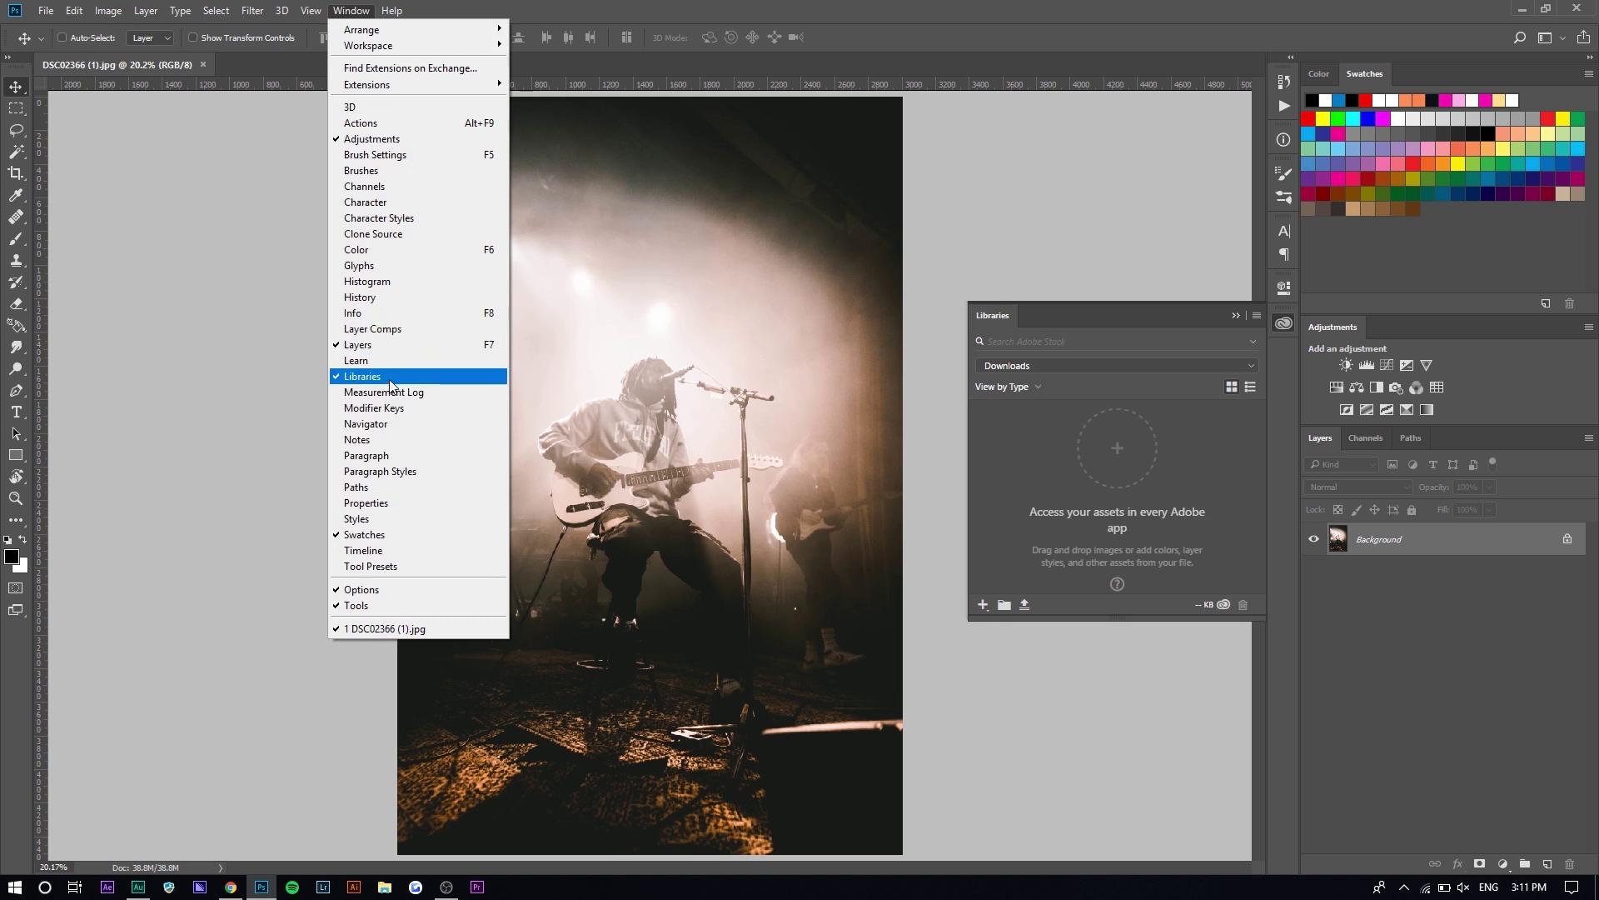
left_click(1110, 486)
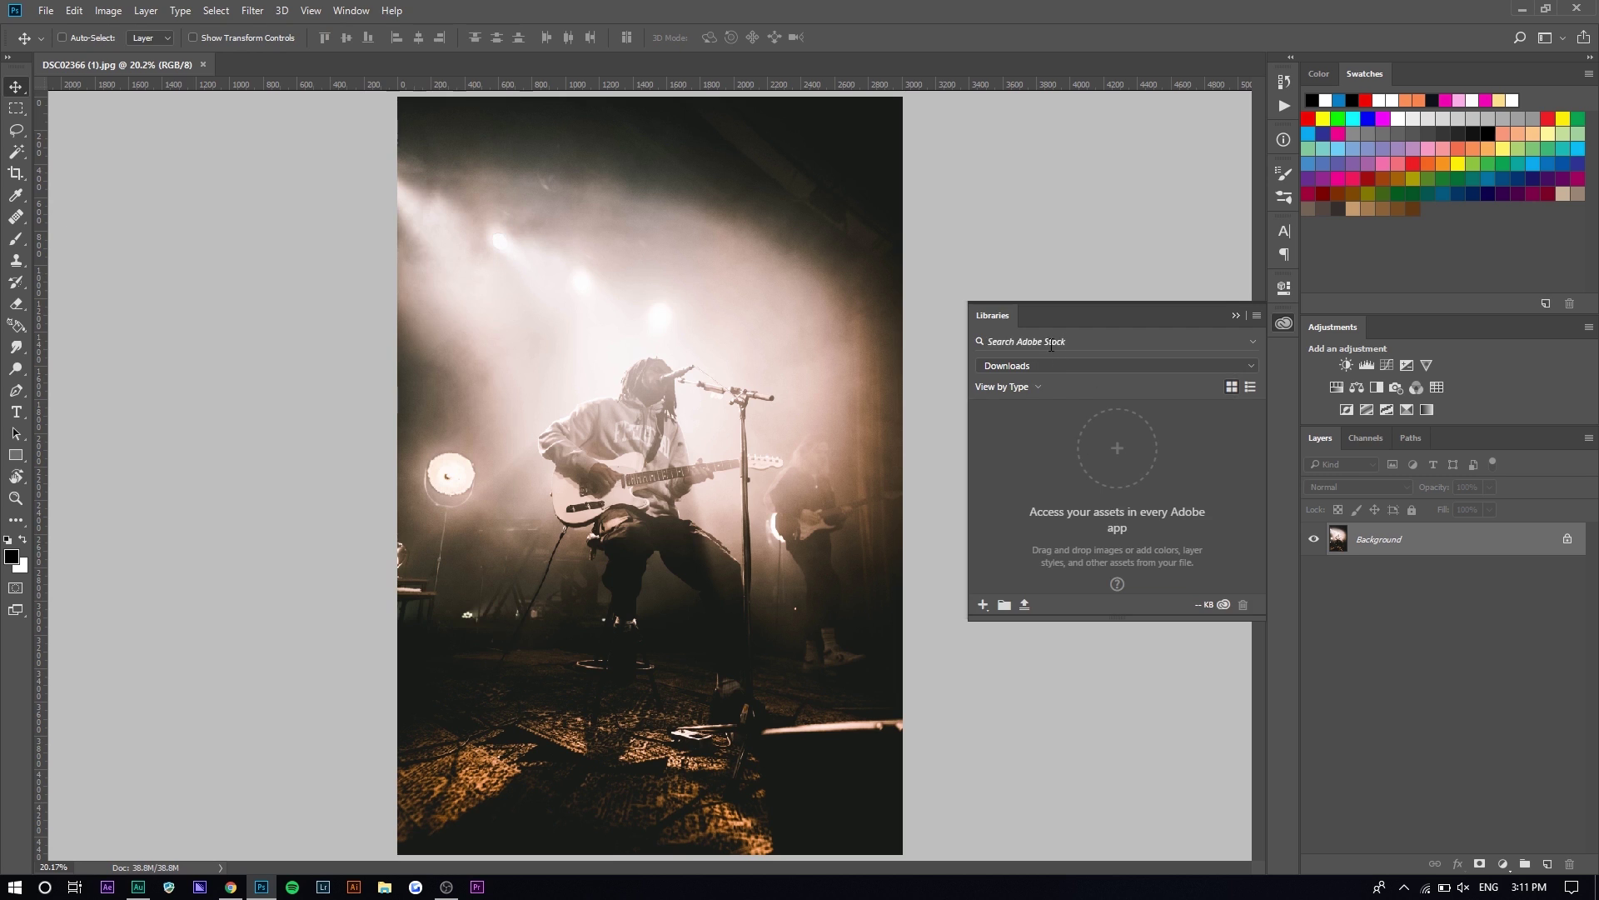
Step: Search Adobe Stock for 'clouds' in Libraries and browse the results
type("clouds")
key("Return")
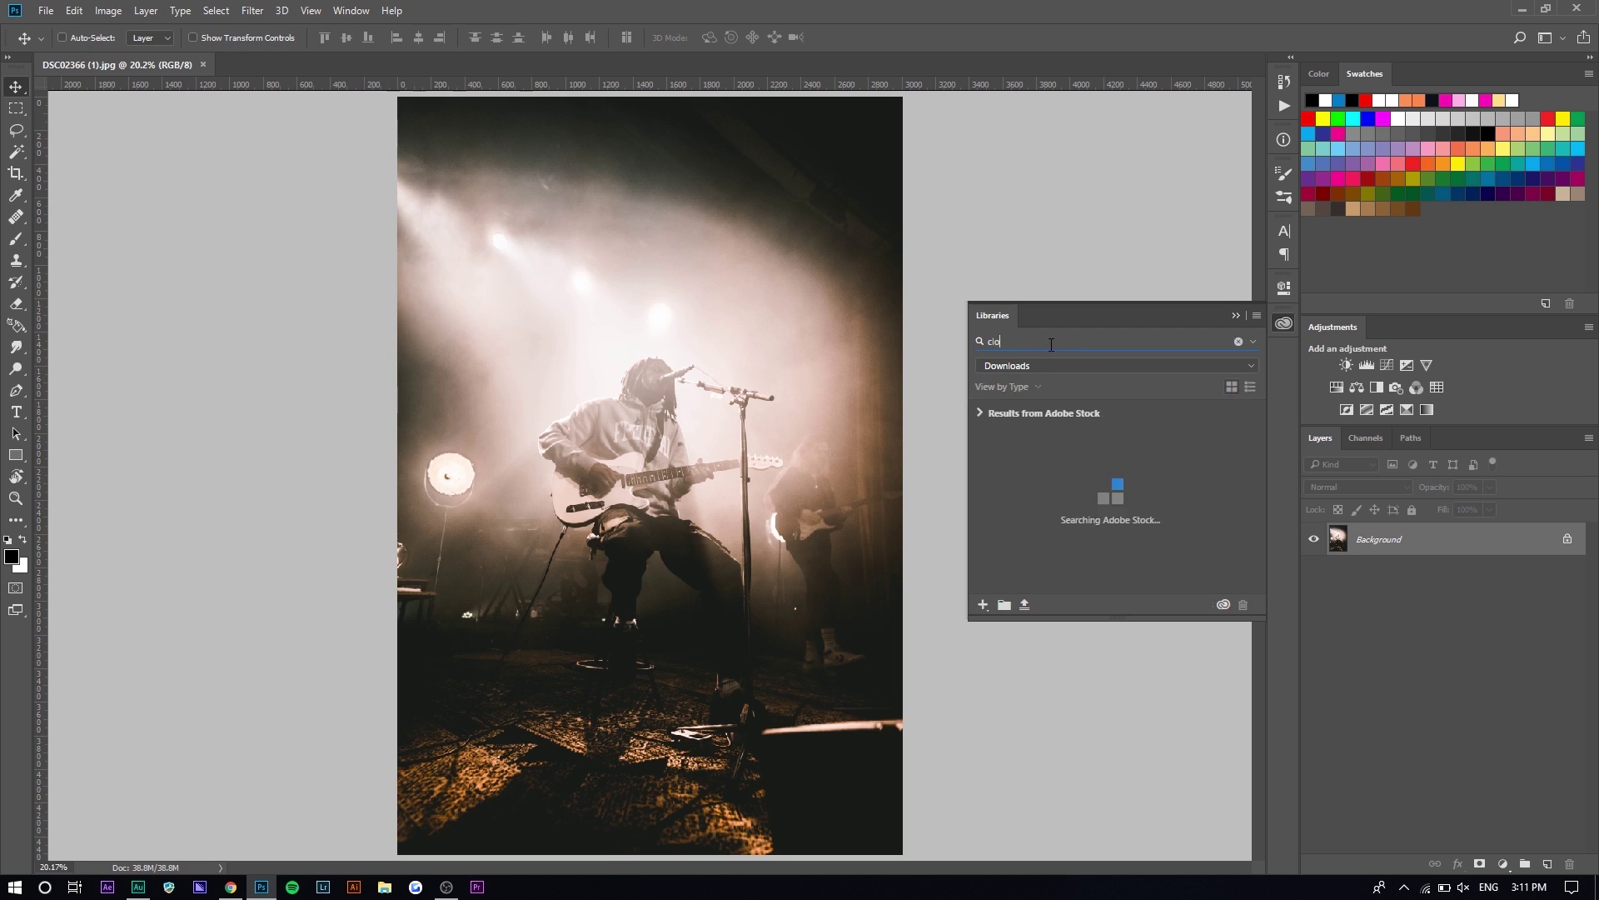
scroll(1106, 498, "down", 2)
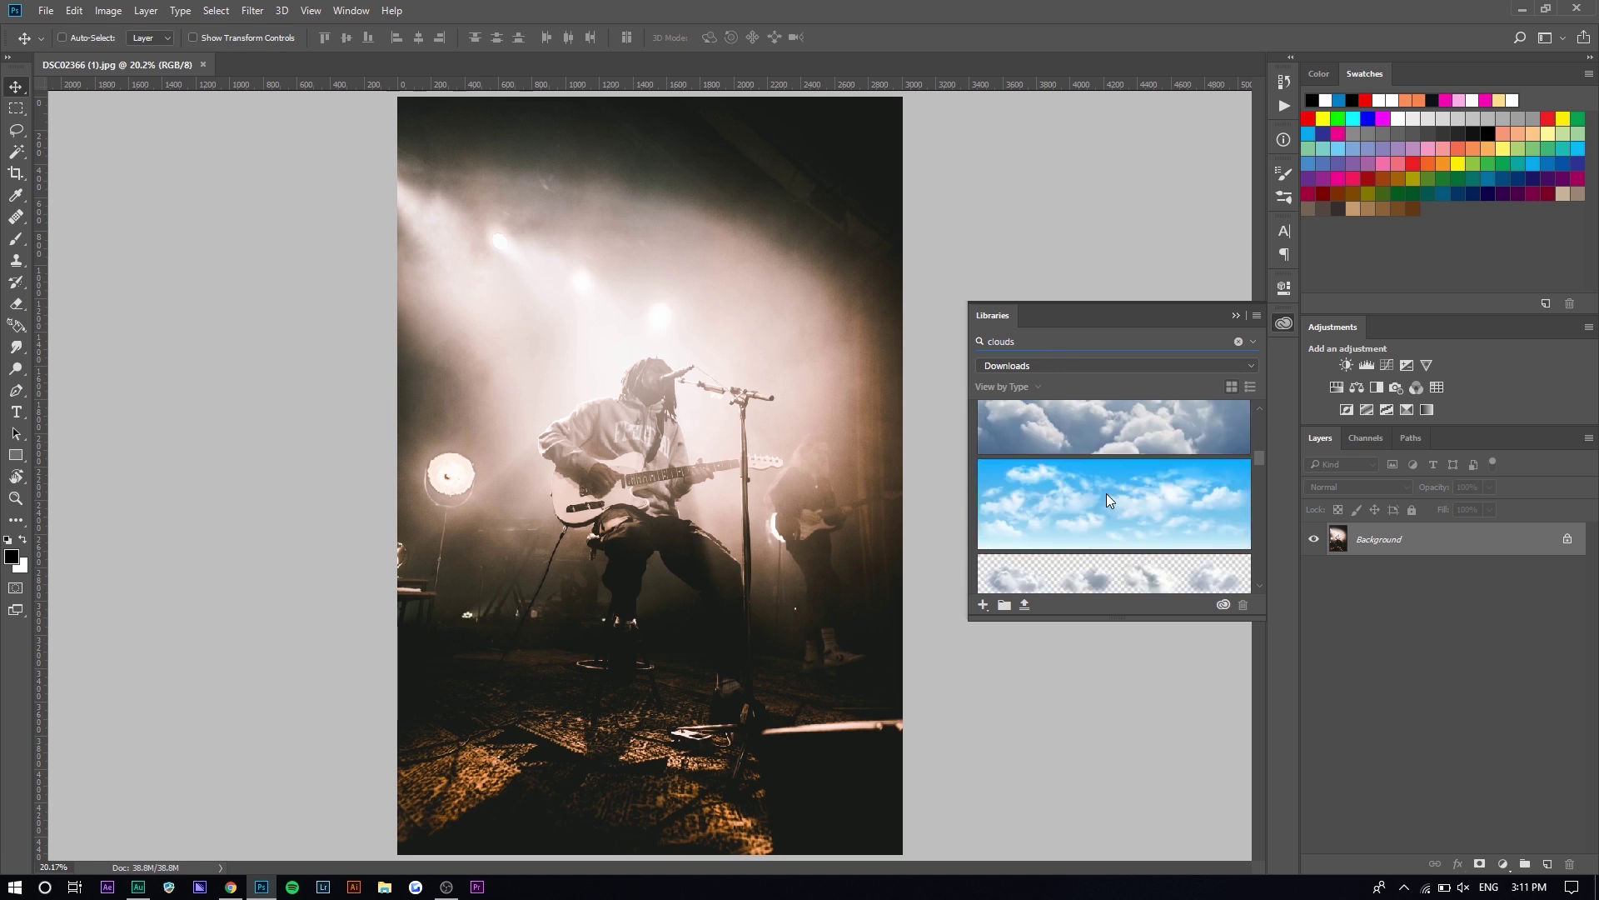
scroll(1106, 498, "down", 2)
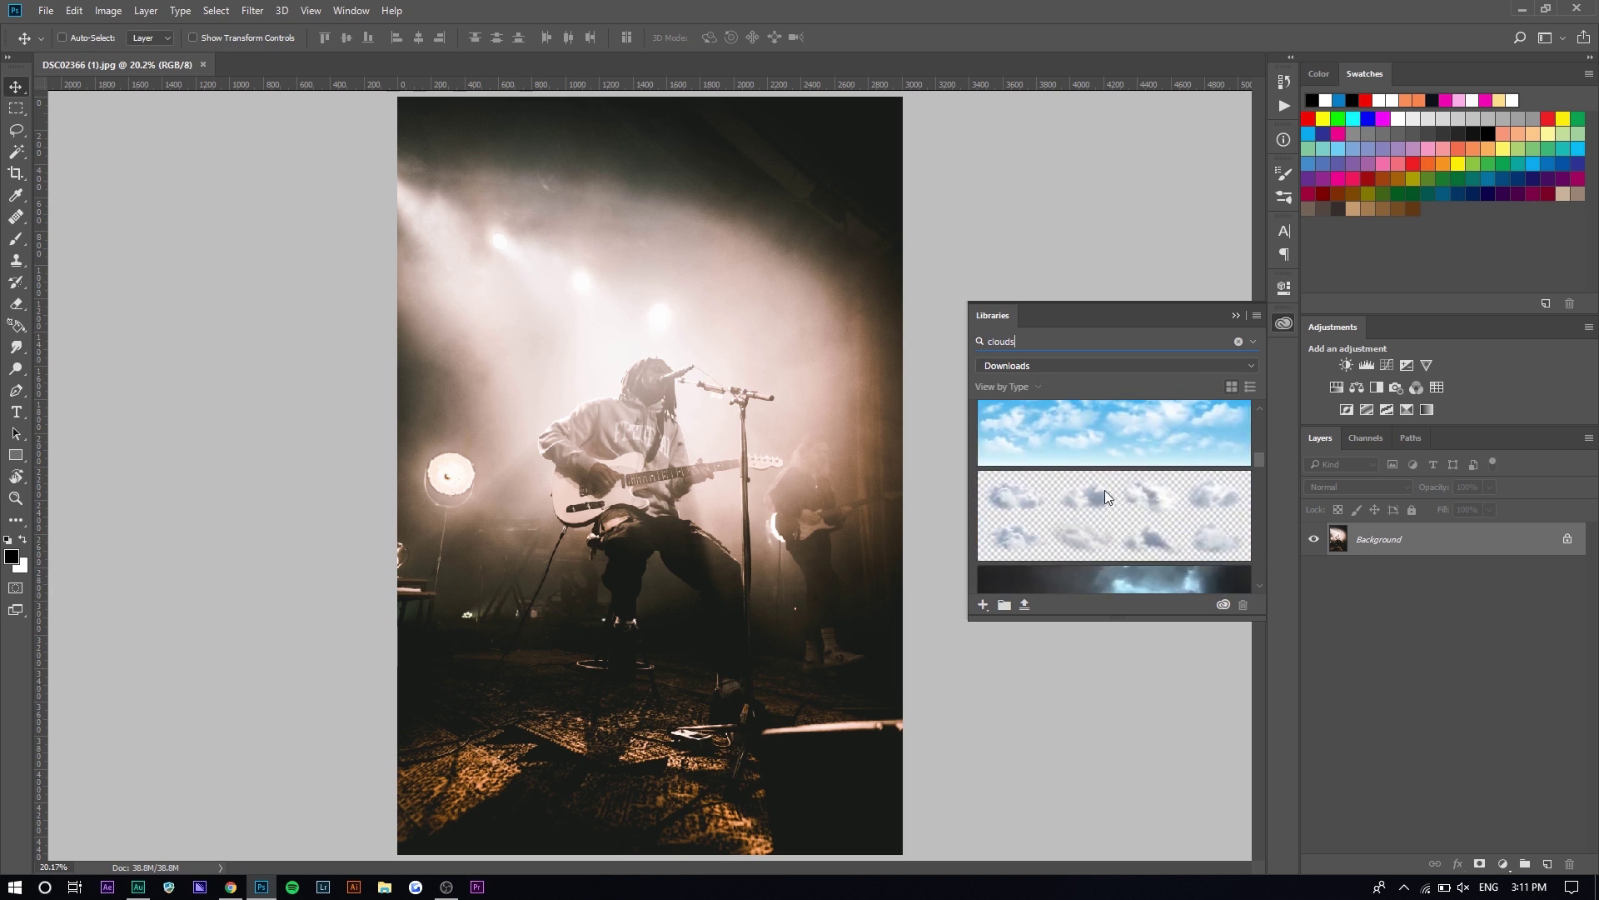
Step: Save the transparent clouds preview to Downloads and drag the cloud set onto the photo
mouse_move(1097, 515)
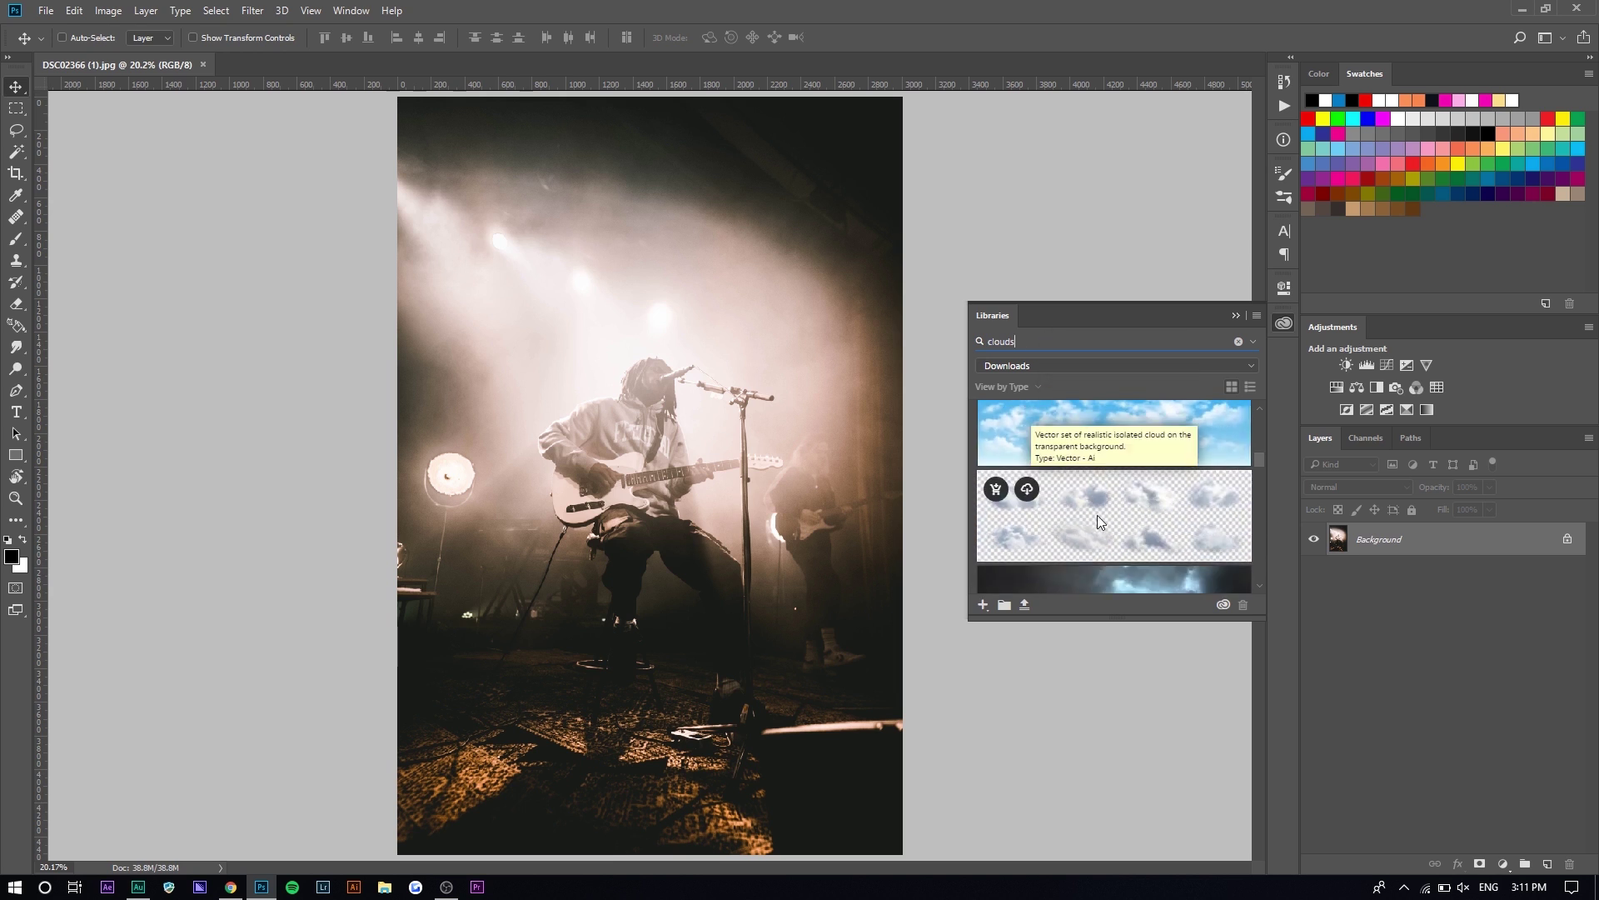
left_click(1030, 491)
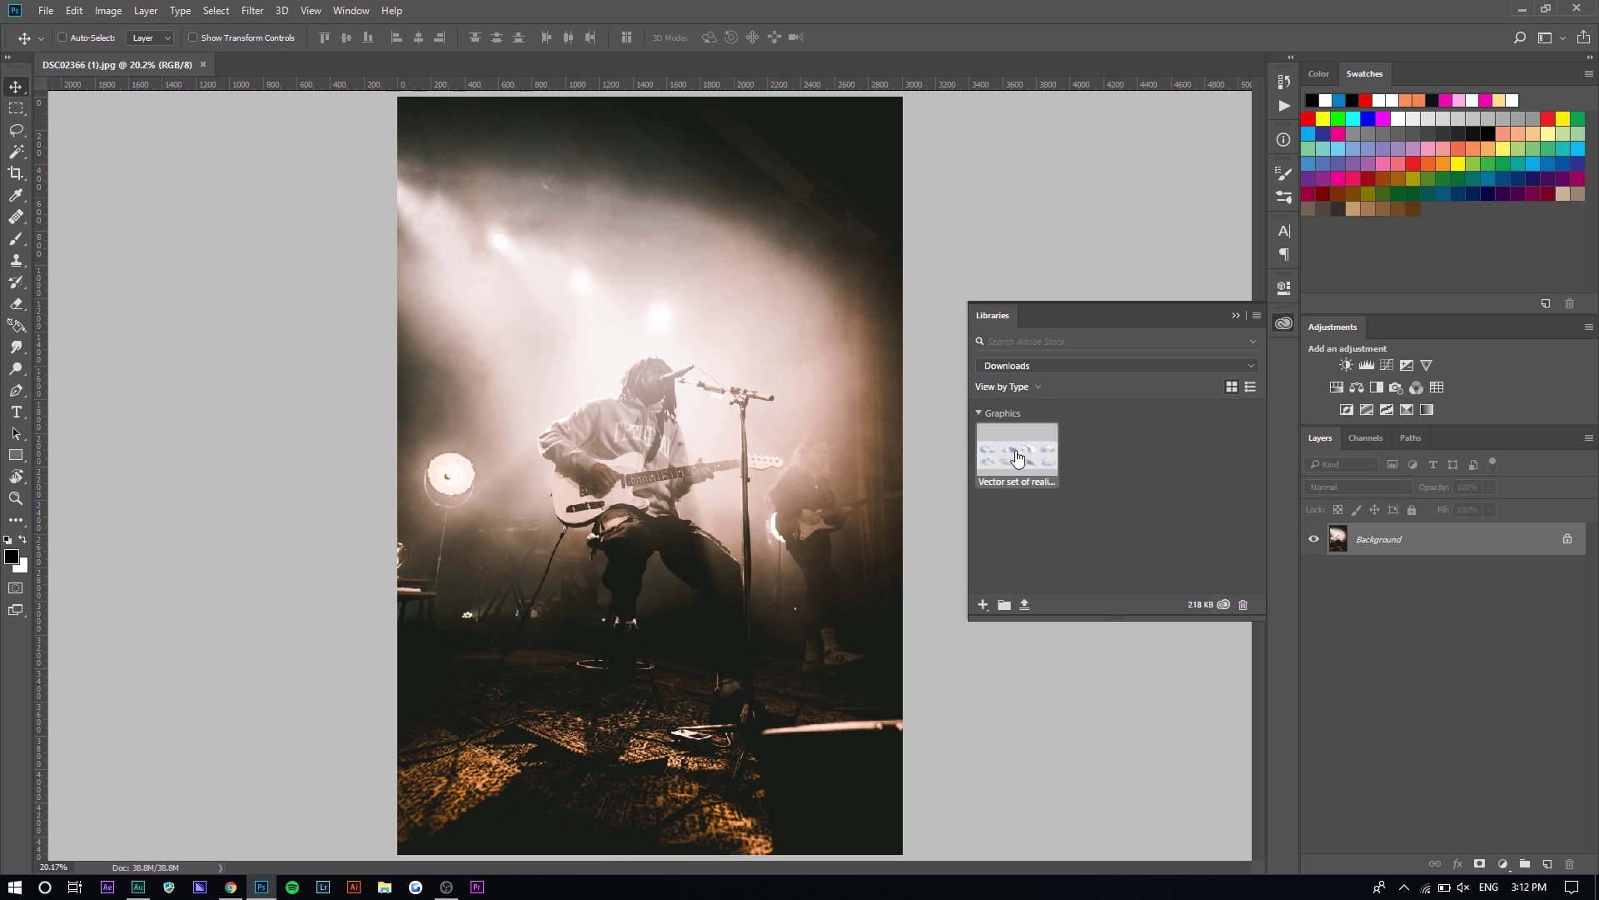
left_click_drag(1017, 458, 654, 466)
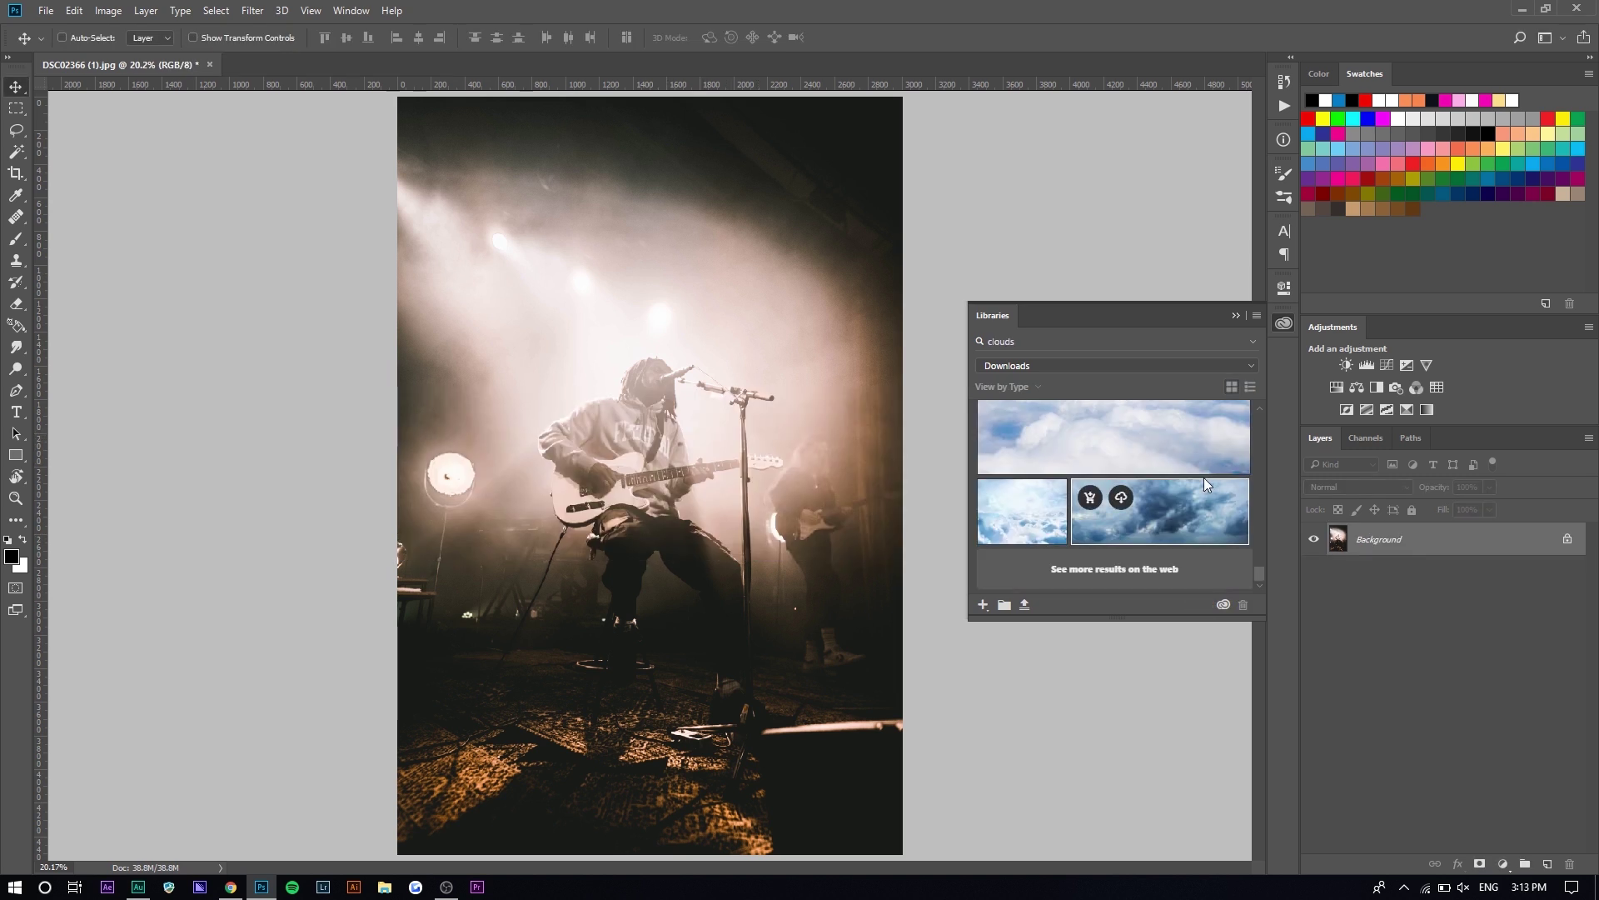
Step: Open the full 'clouds' search results on the Adobe Stock website
scroll(1135, 503, "down", 5)
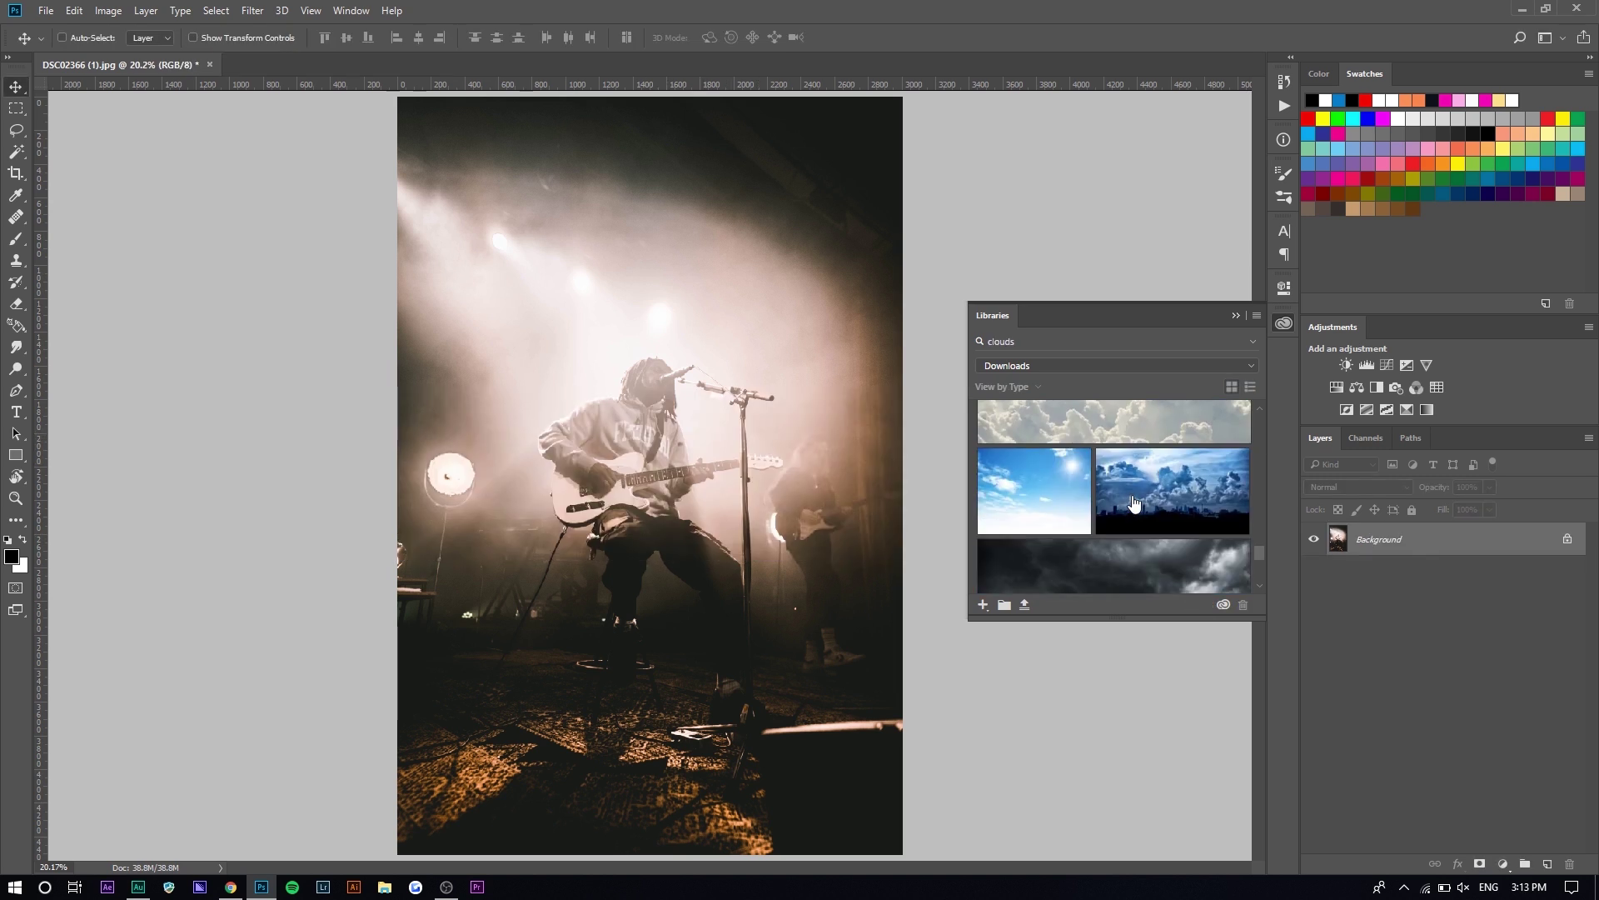
scroll(1135, 503, "down", 5)
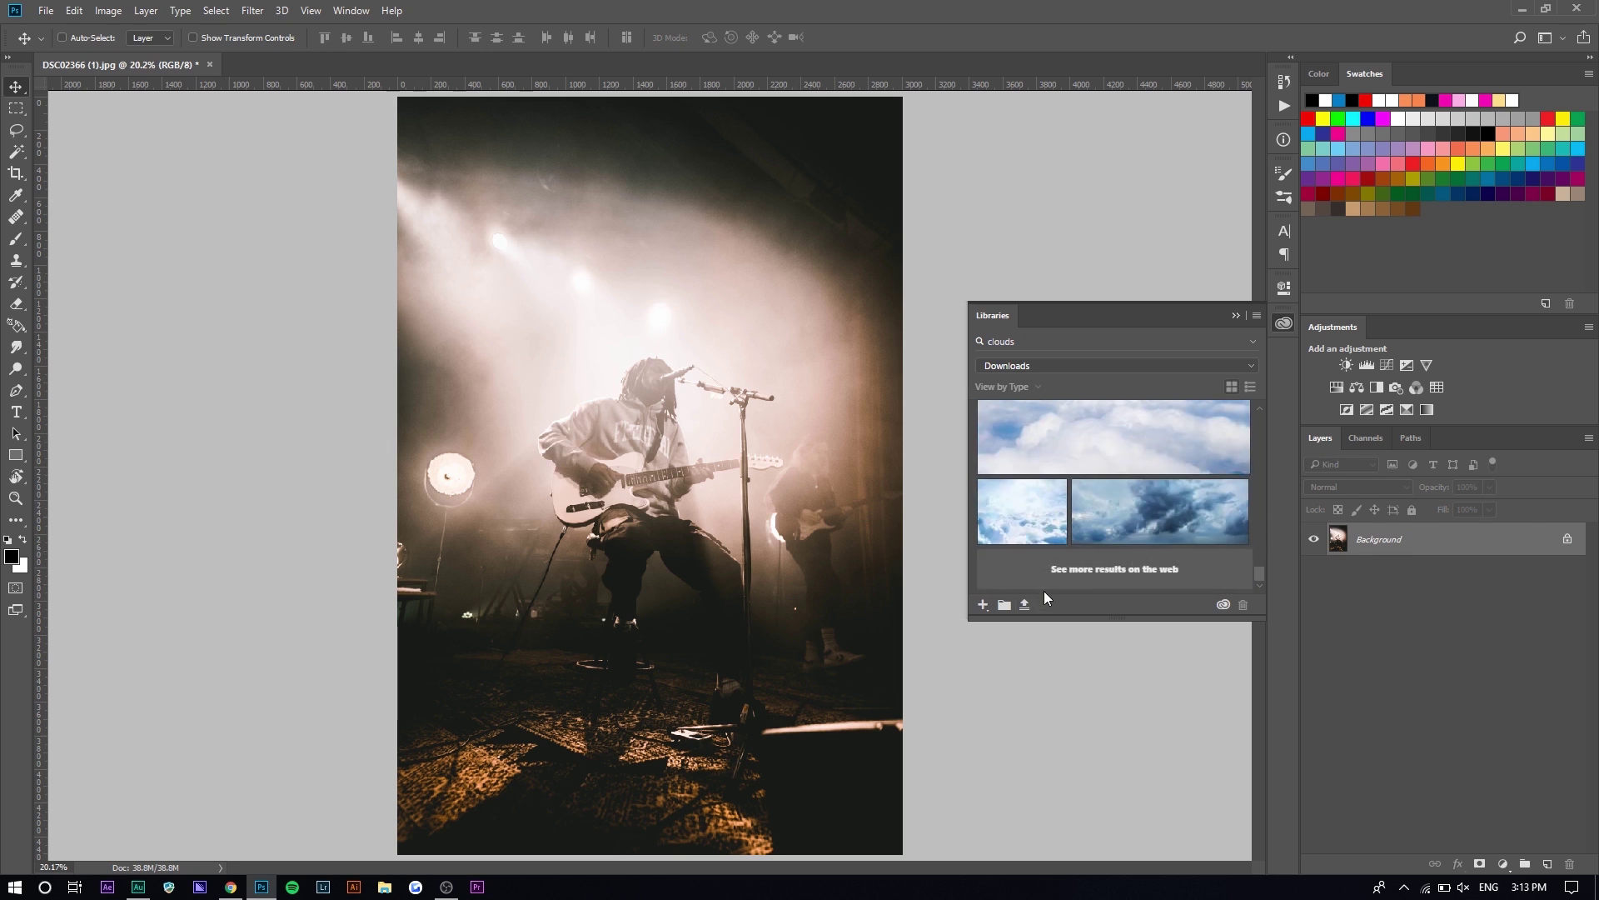
left_click(1170, 582)
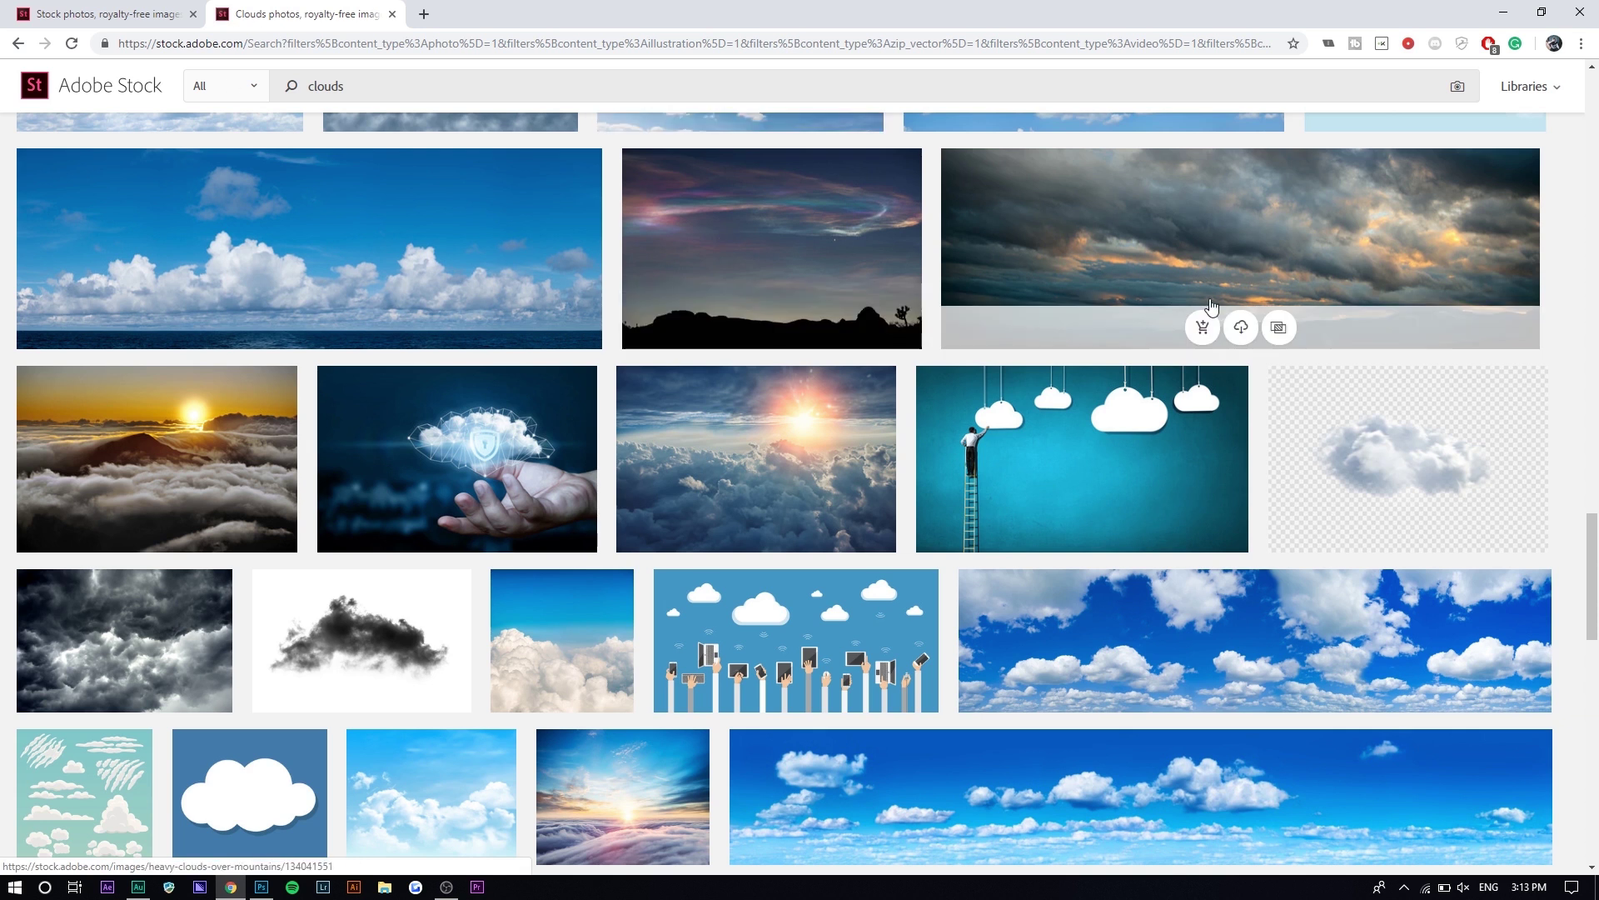
Step: Open the transparent cloud image's details on Adobe Stock and send its preview into Photoshop
left_click(1350, 439)
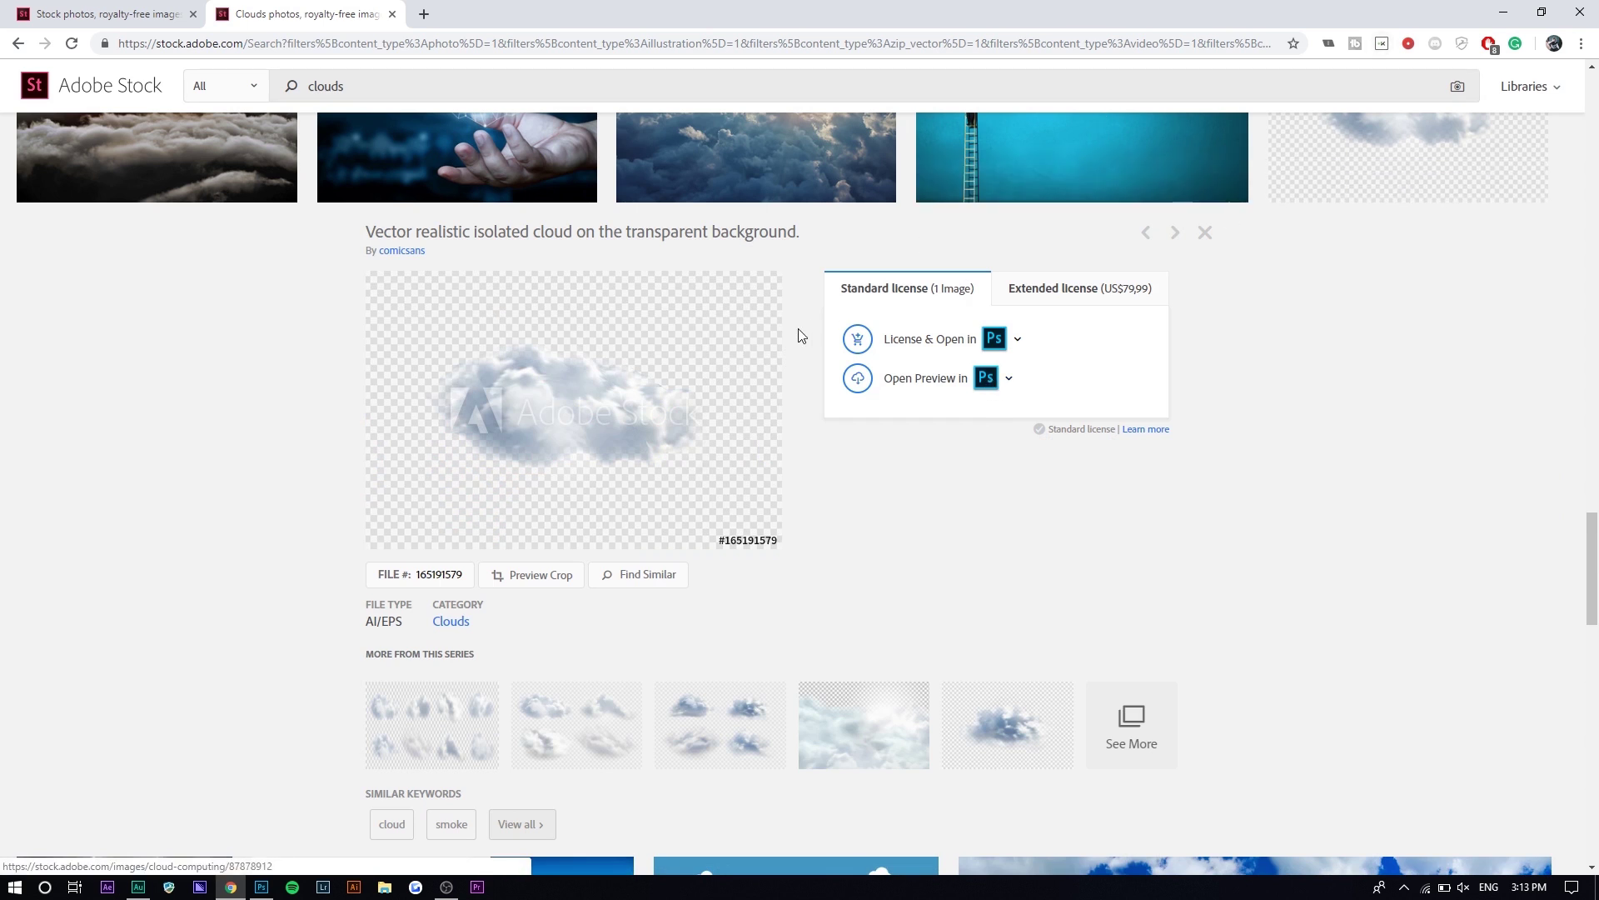
left_click(1009, 378)
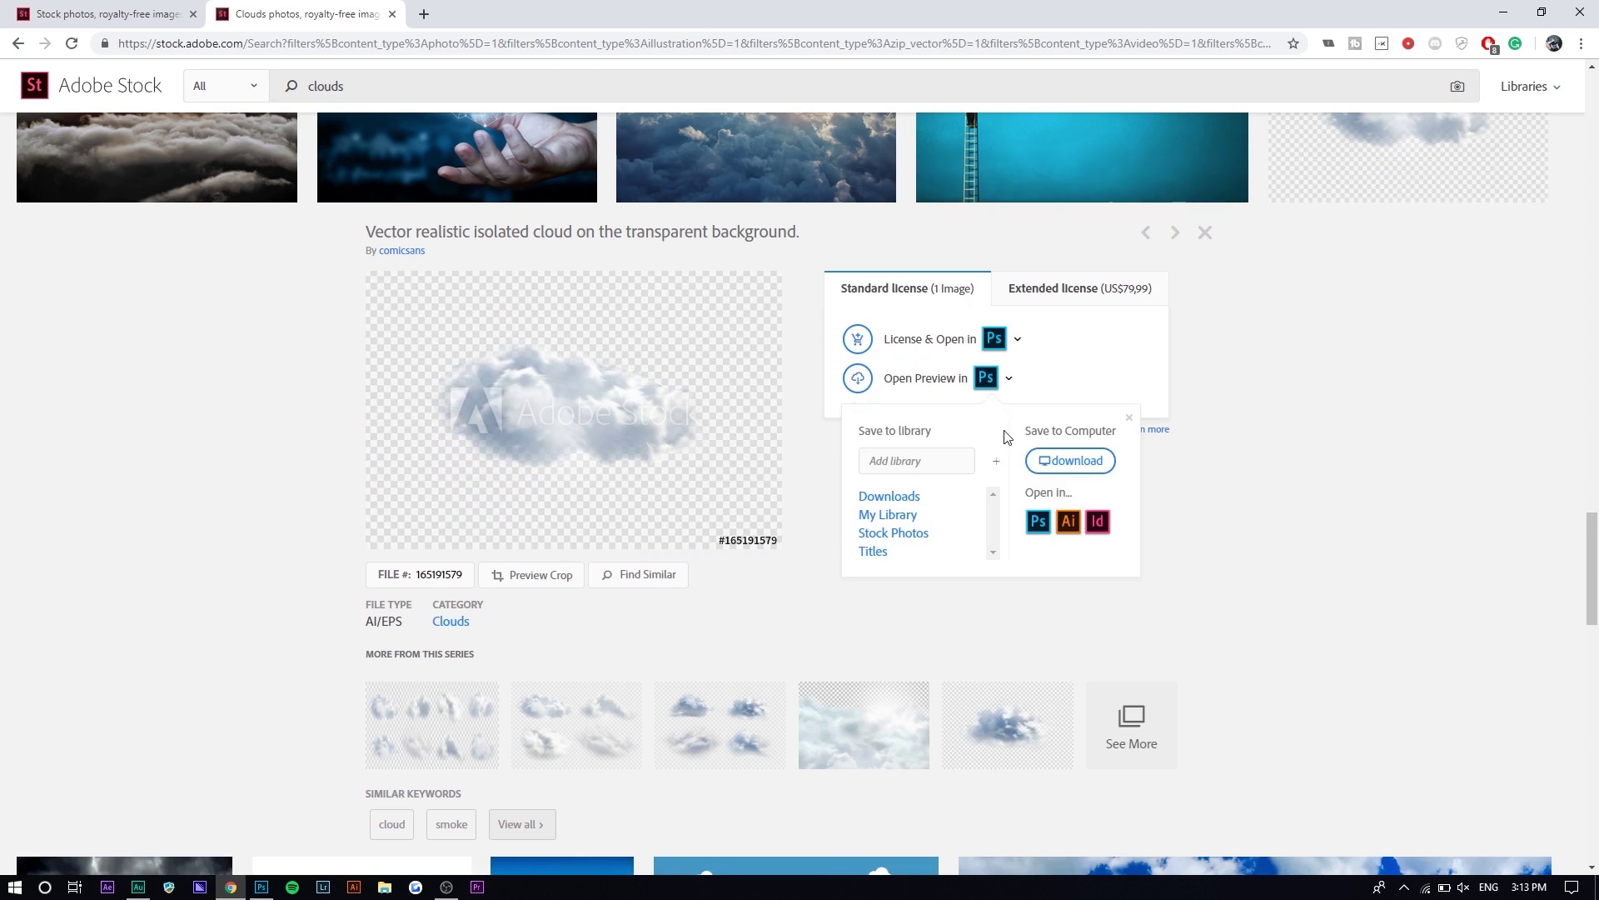
left_click(1038, 522)
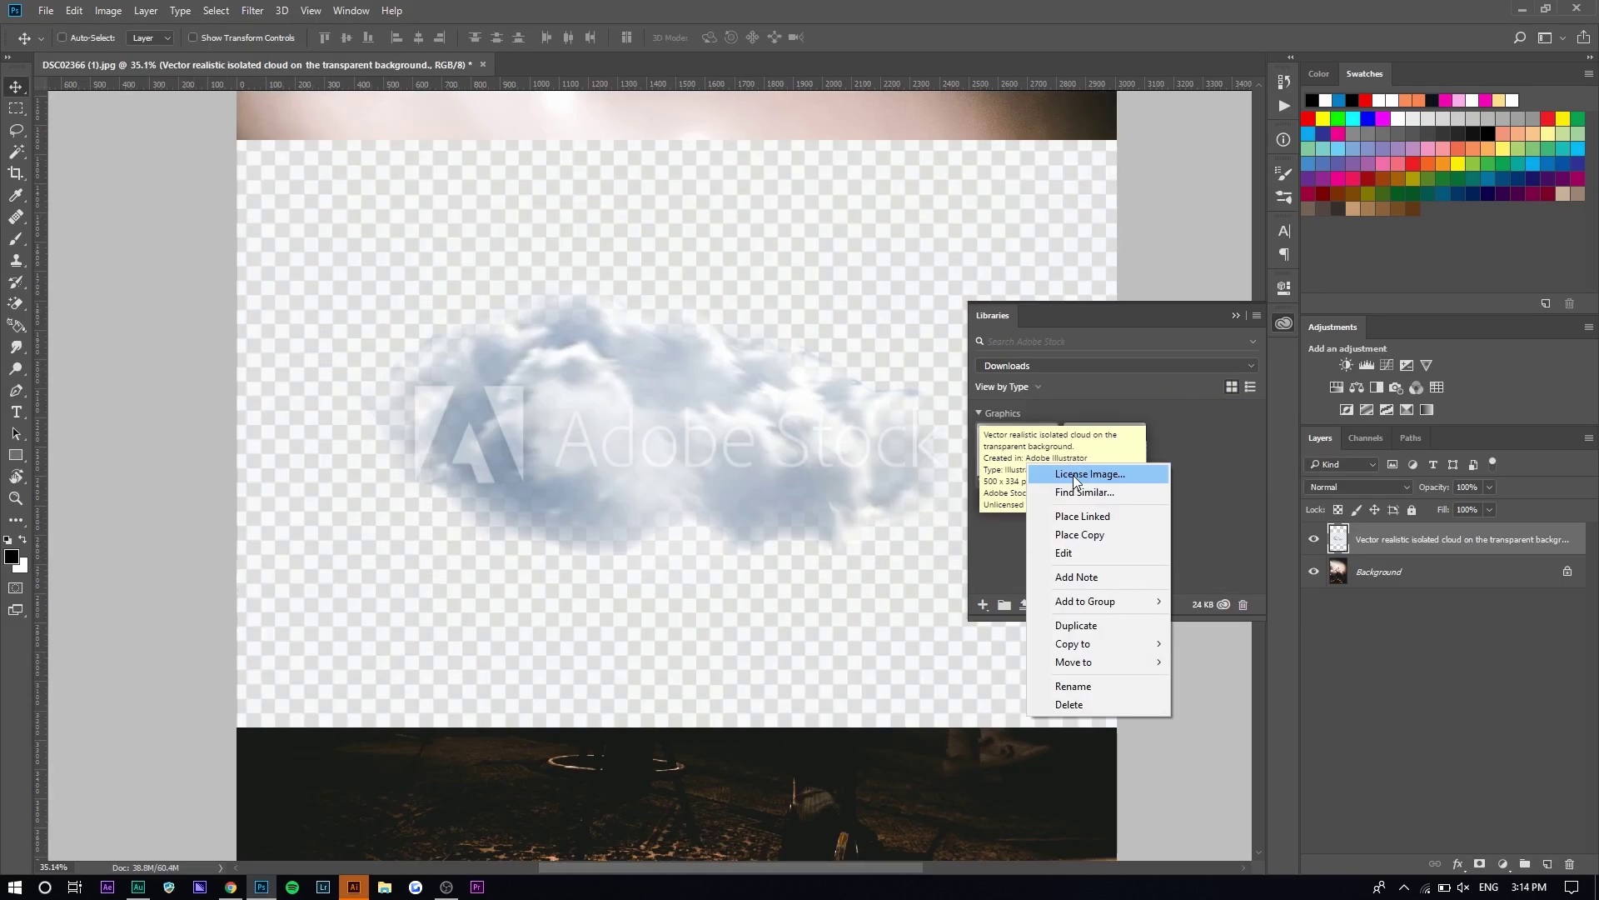
Step: Commit the placed cloud preview and license the cloud image from the Libraries panel
left_click(1196, 446)
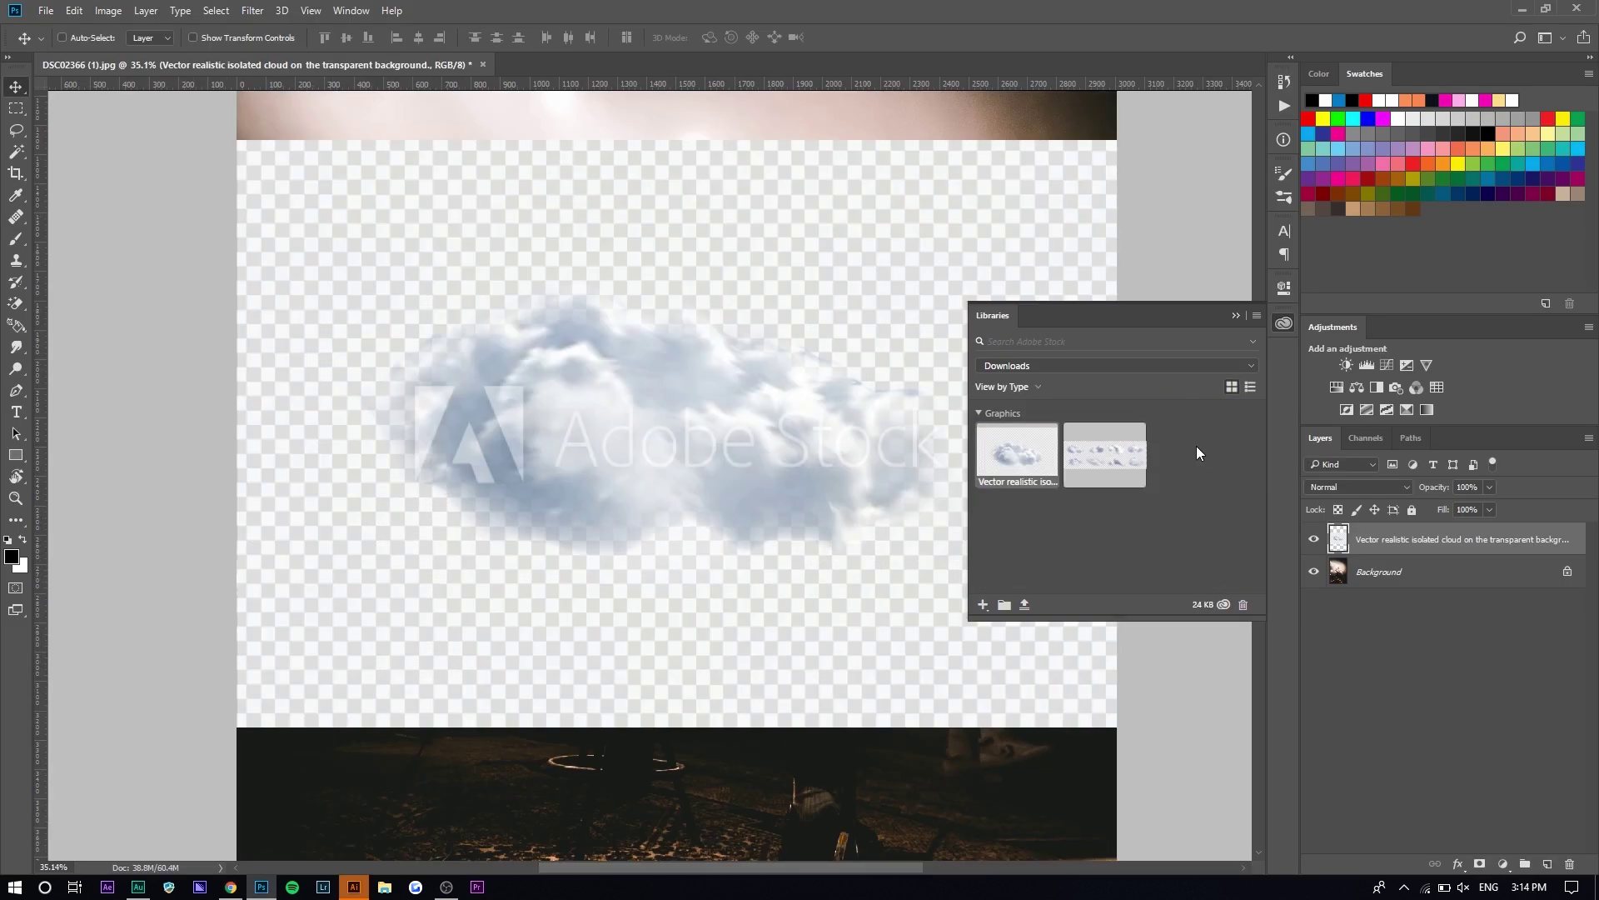
right_click(1023, 440)
left_click(1049, 451)
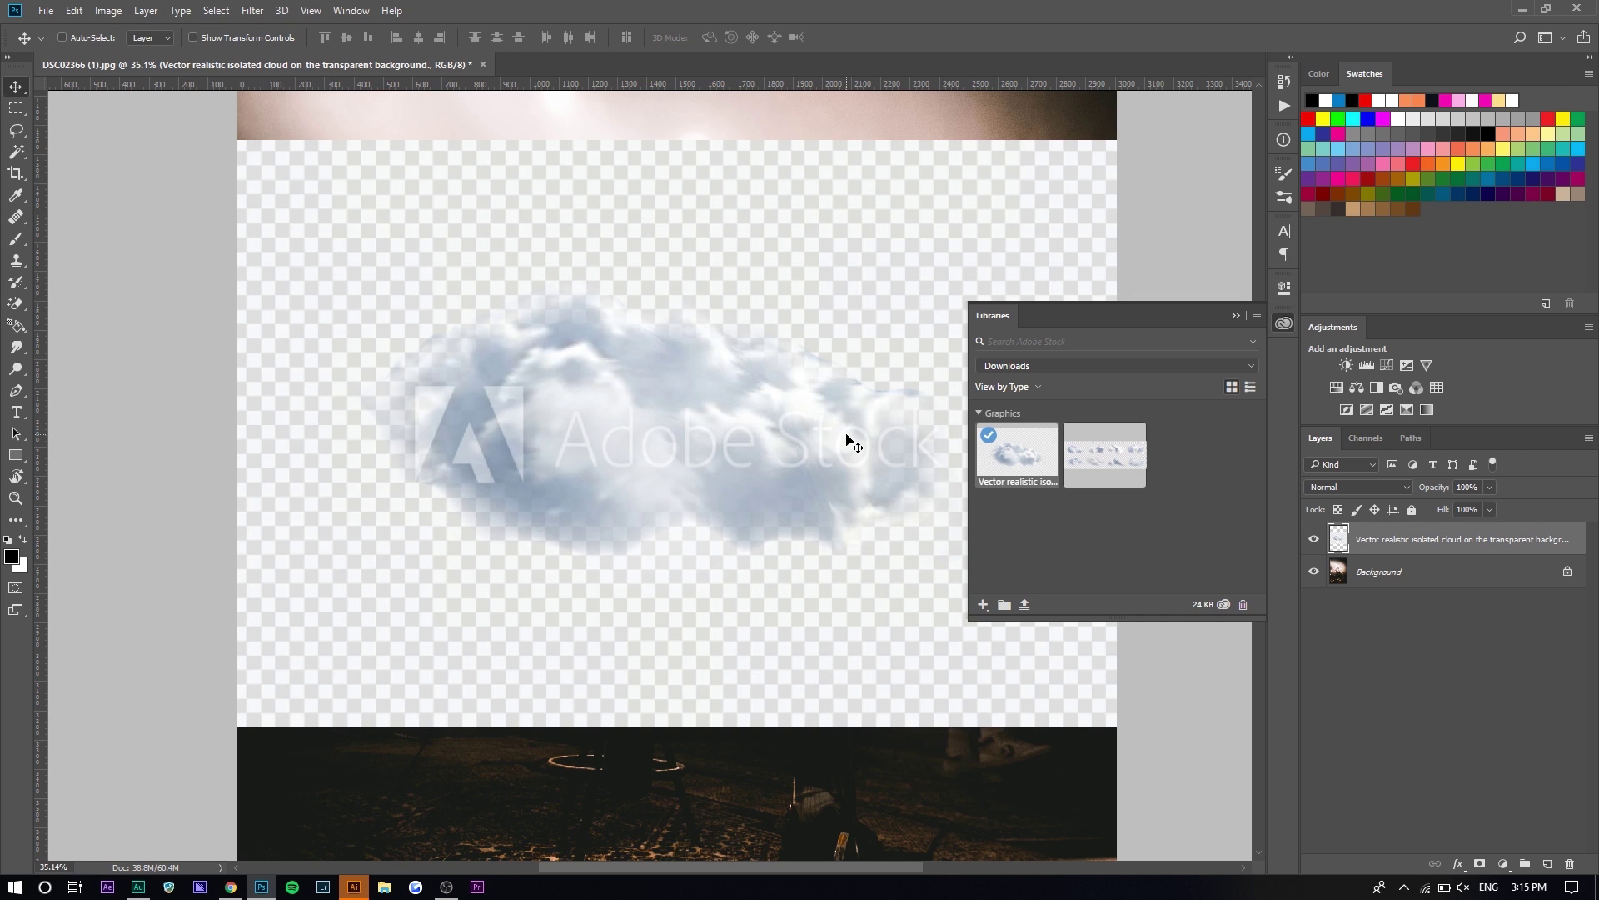
key("ctrl+0")
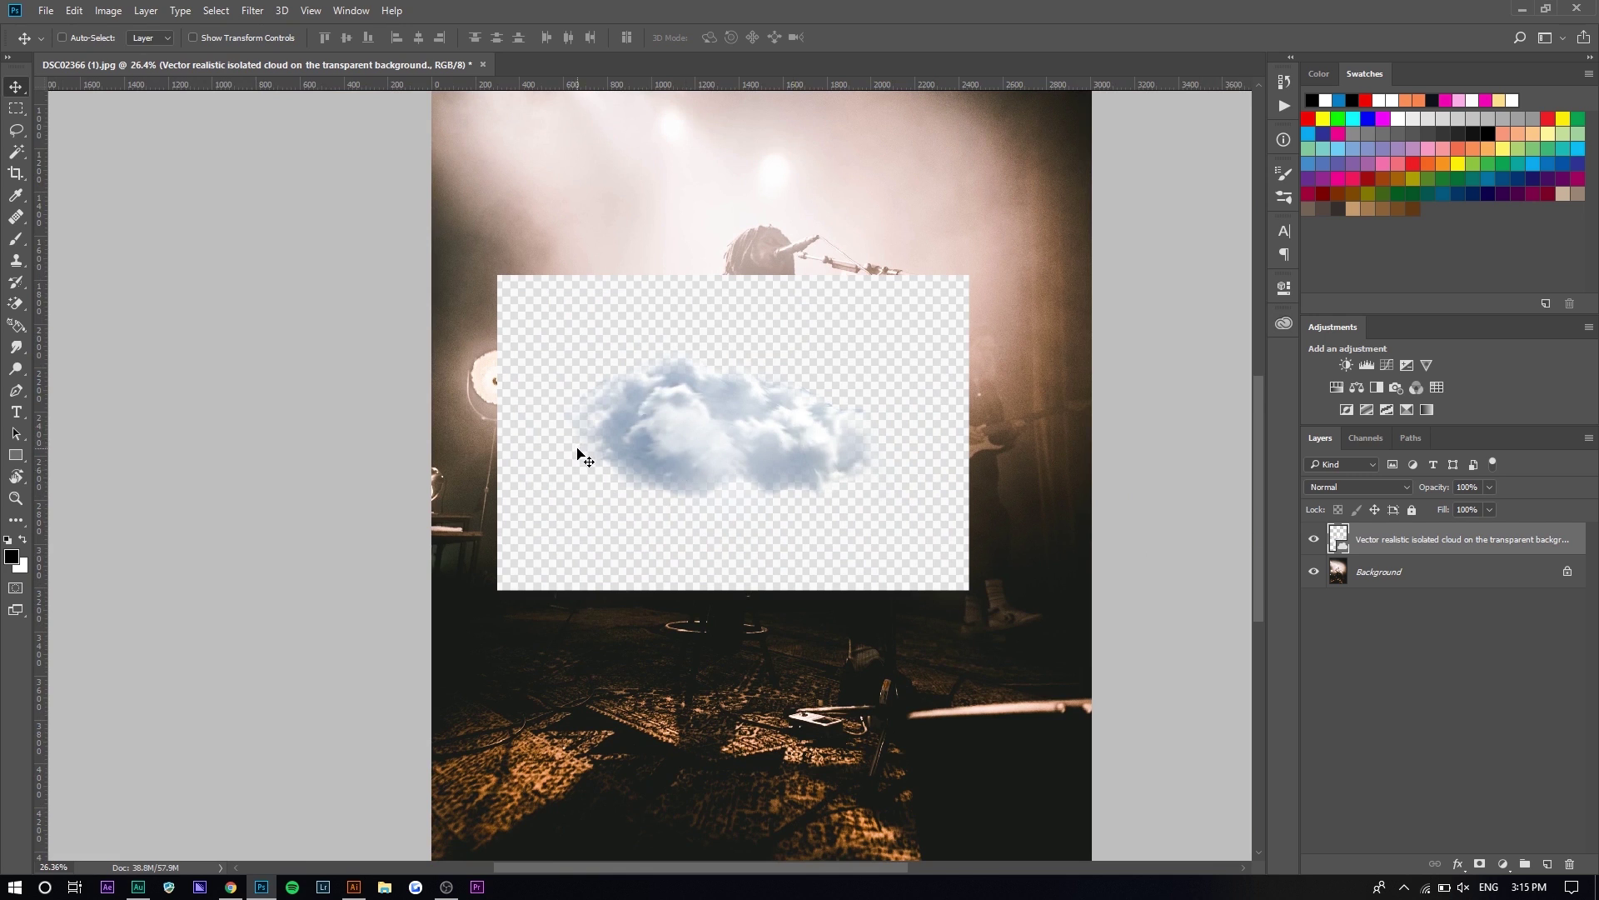
scroll(581, 454, "down", 1)
Step: Open the licensed cloud graphic from Downloads in Illustrator and reposition it on the artboard
key("alt+Tab")
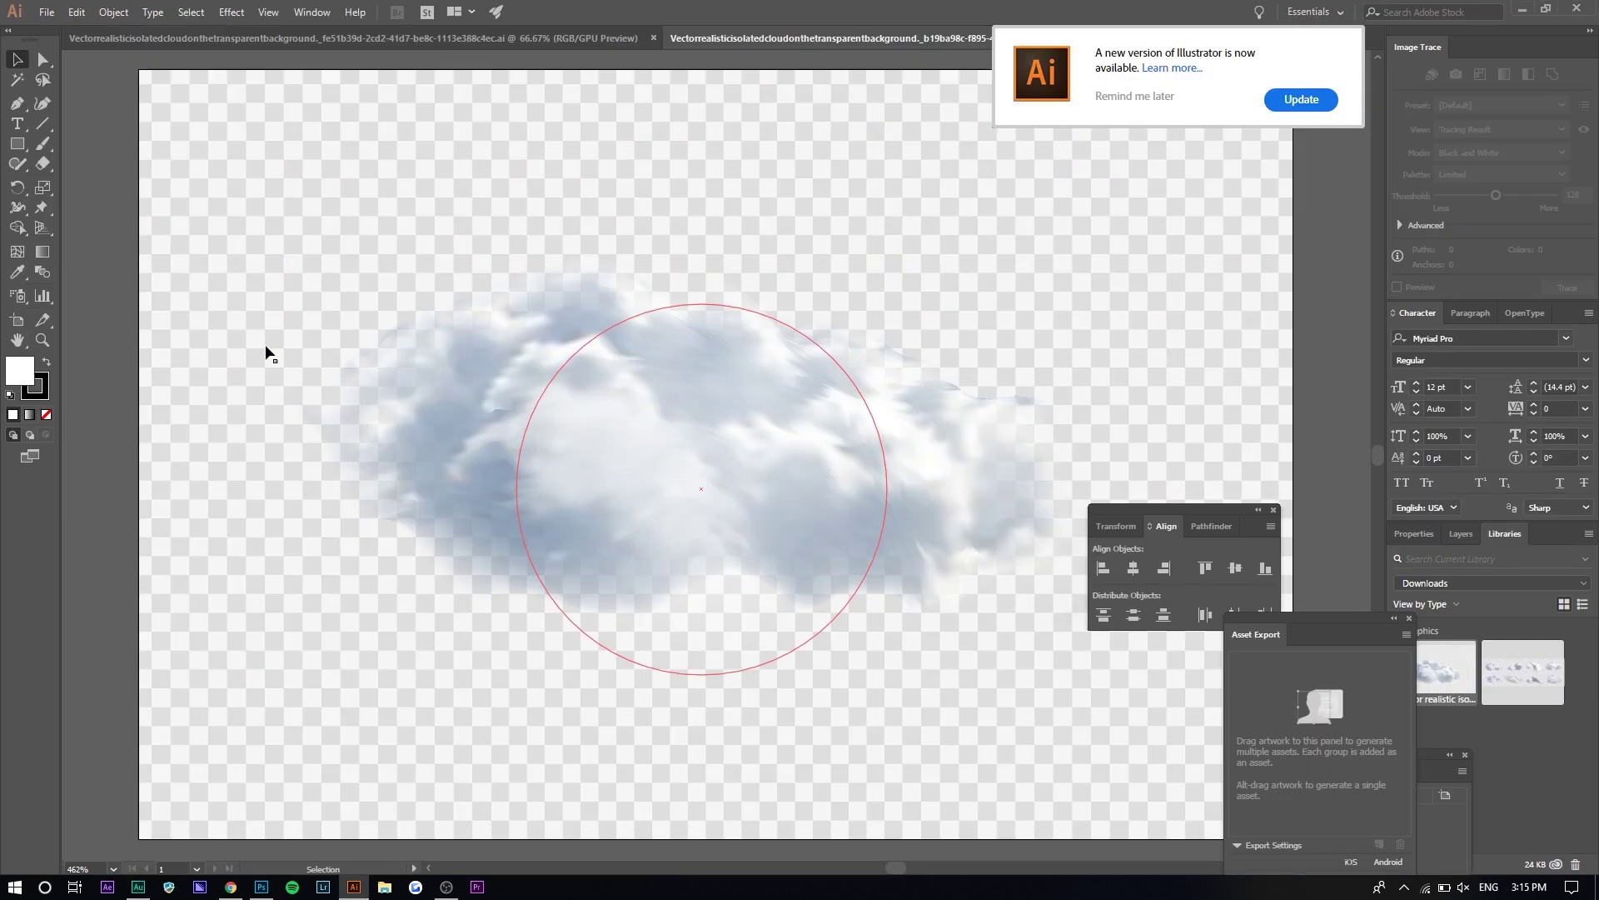
key("alt+Tab")
left_click(1283, 324)
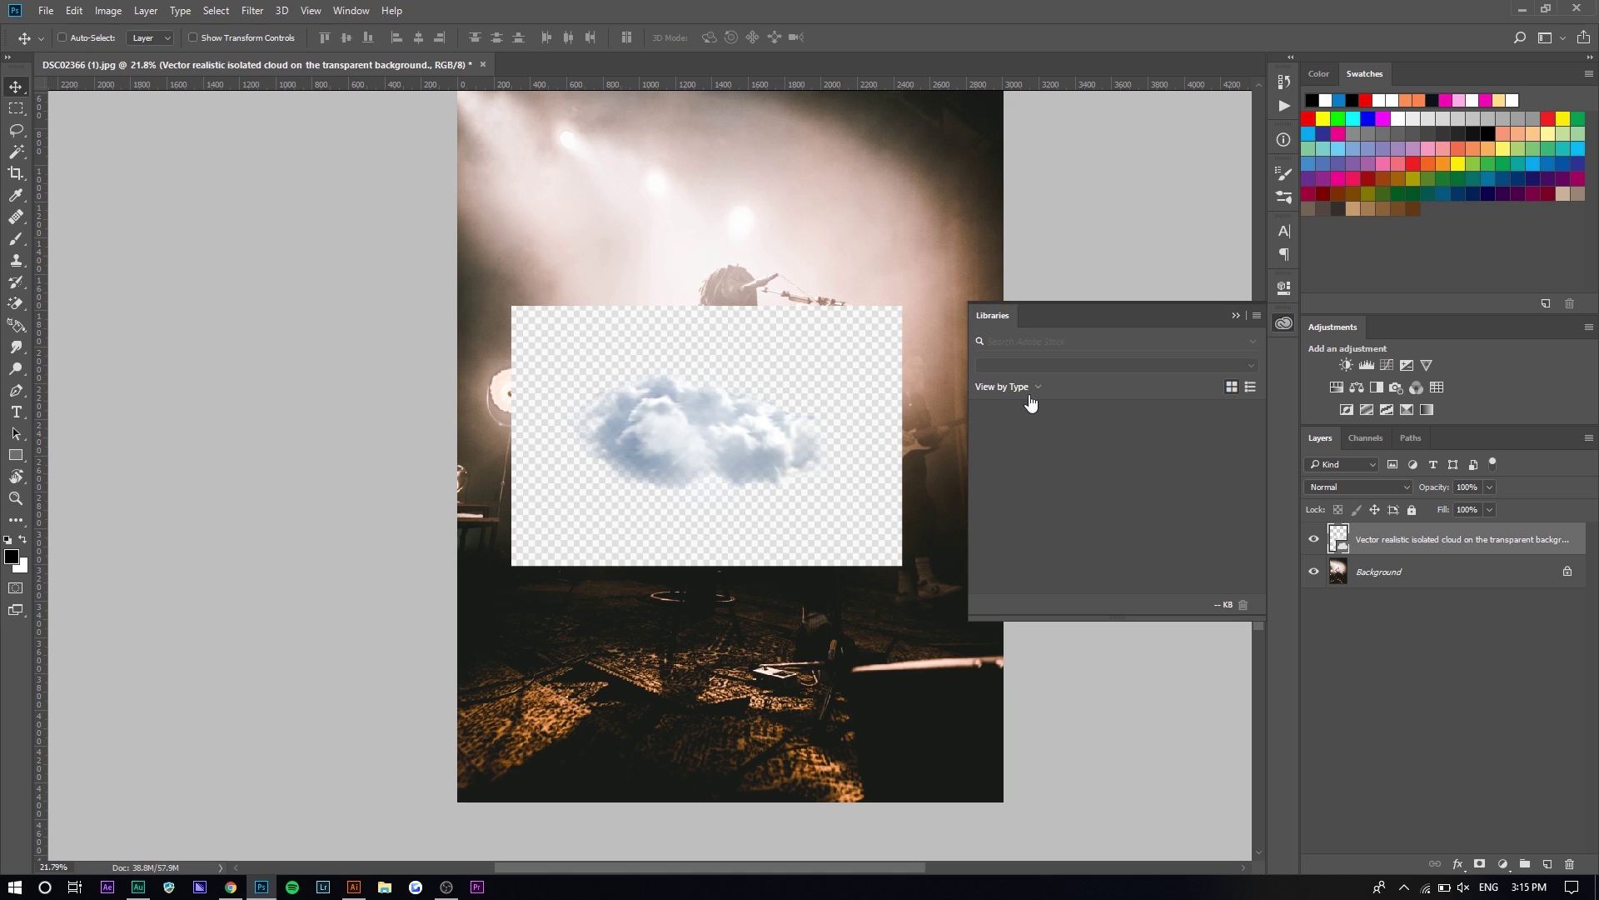
double_click(1018, 443)
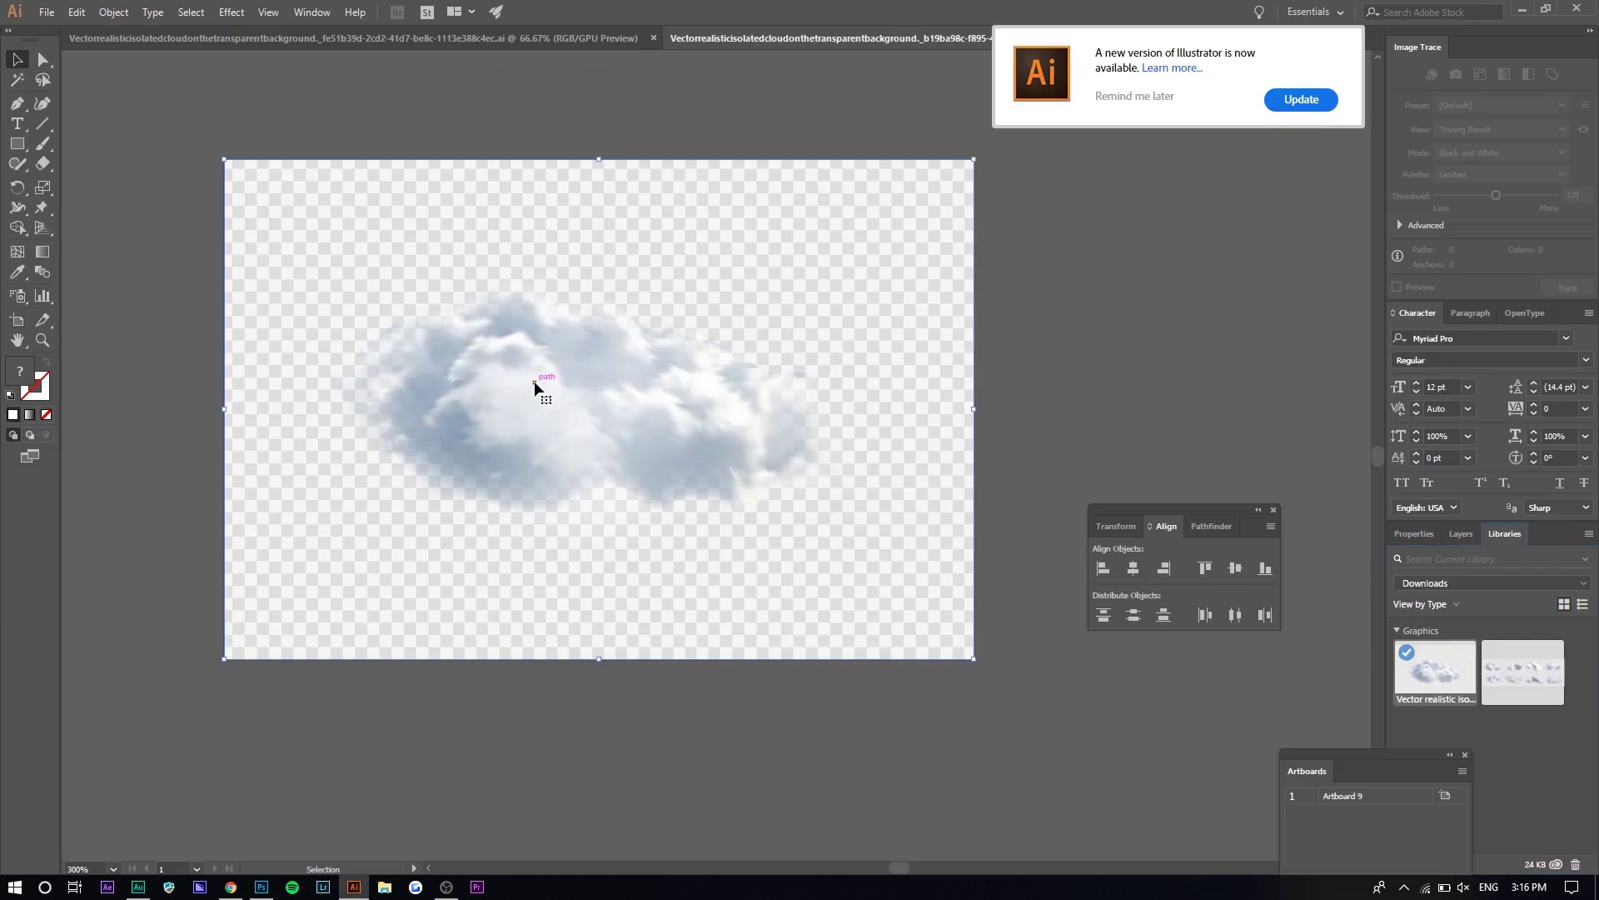
left_click_drag(536, 388, 604, 385)
Step: Paste the cloud into Photoshop as pixels, enlarge it and move it down-left over the cloud
key("alt+Tab")
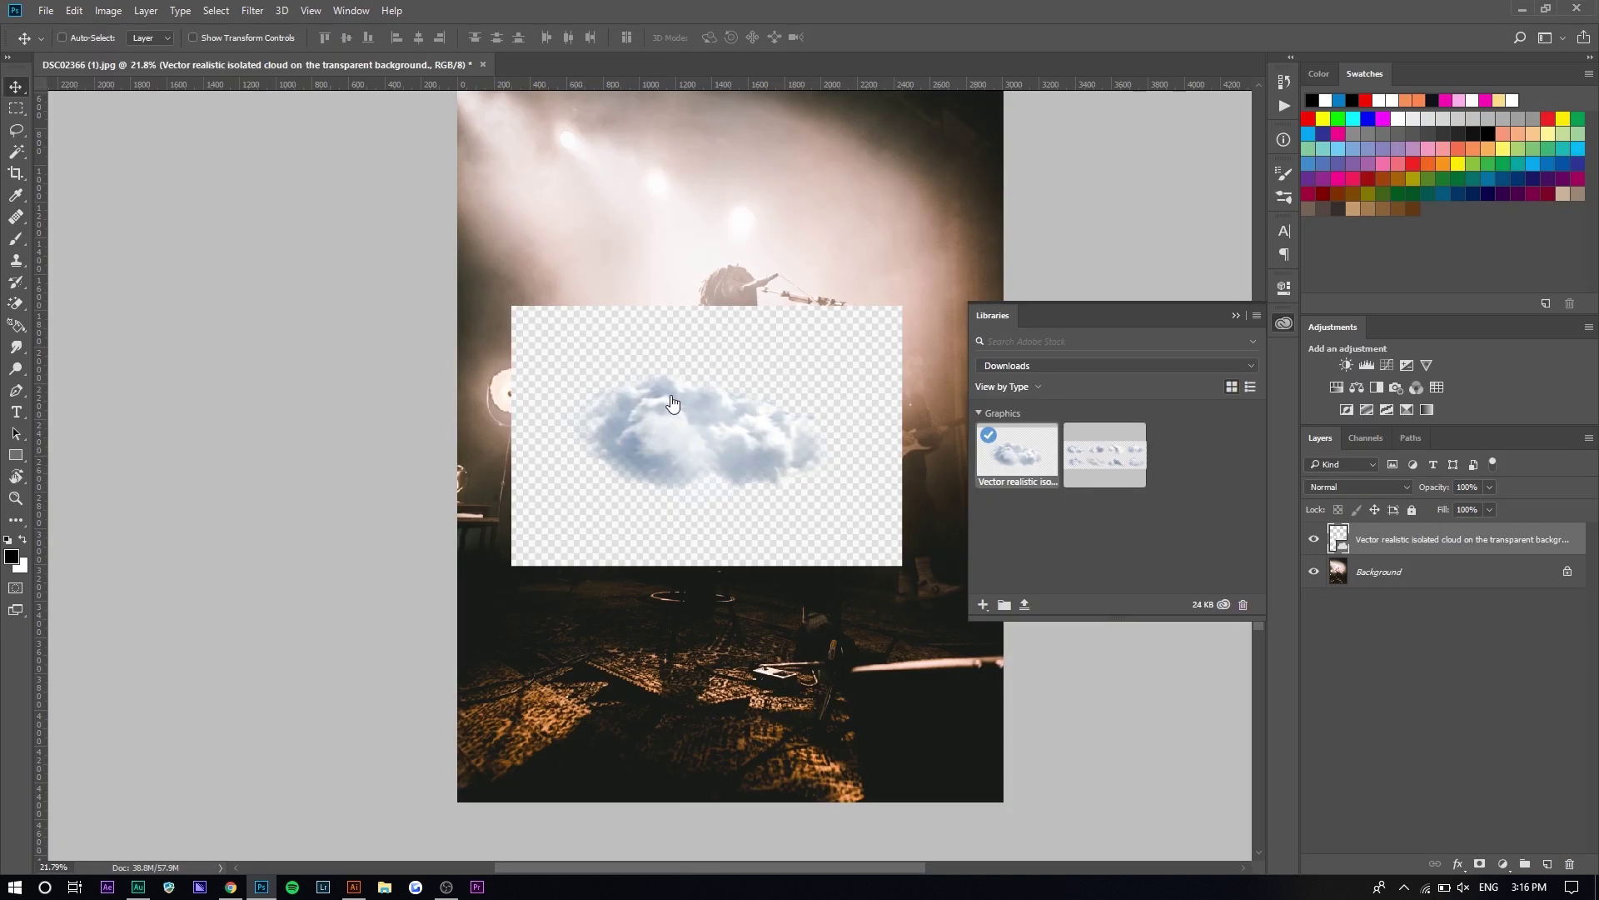
key("ctrl+v")
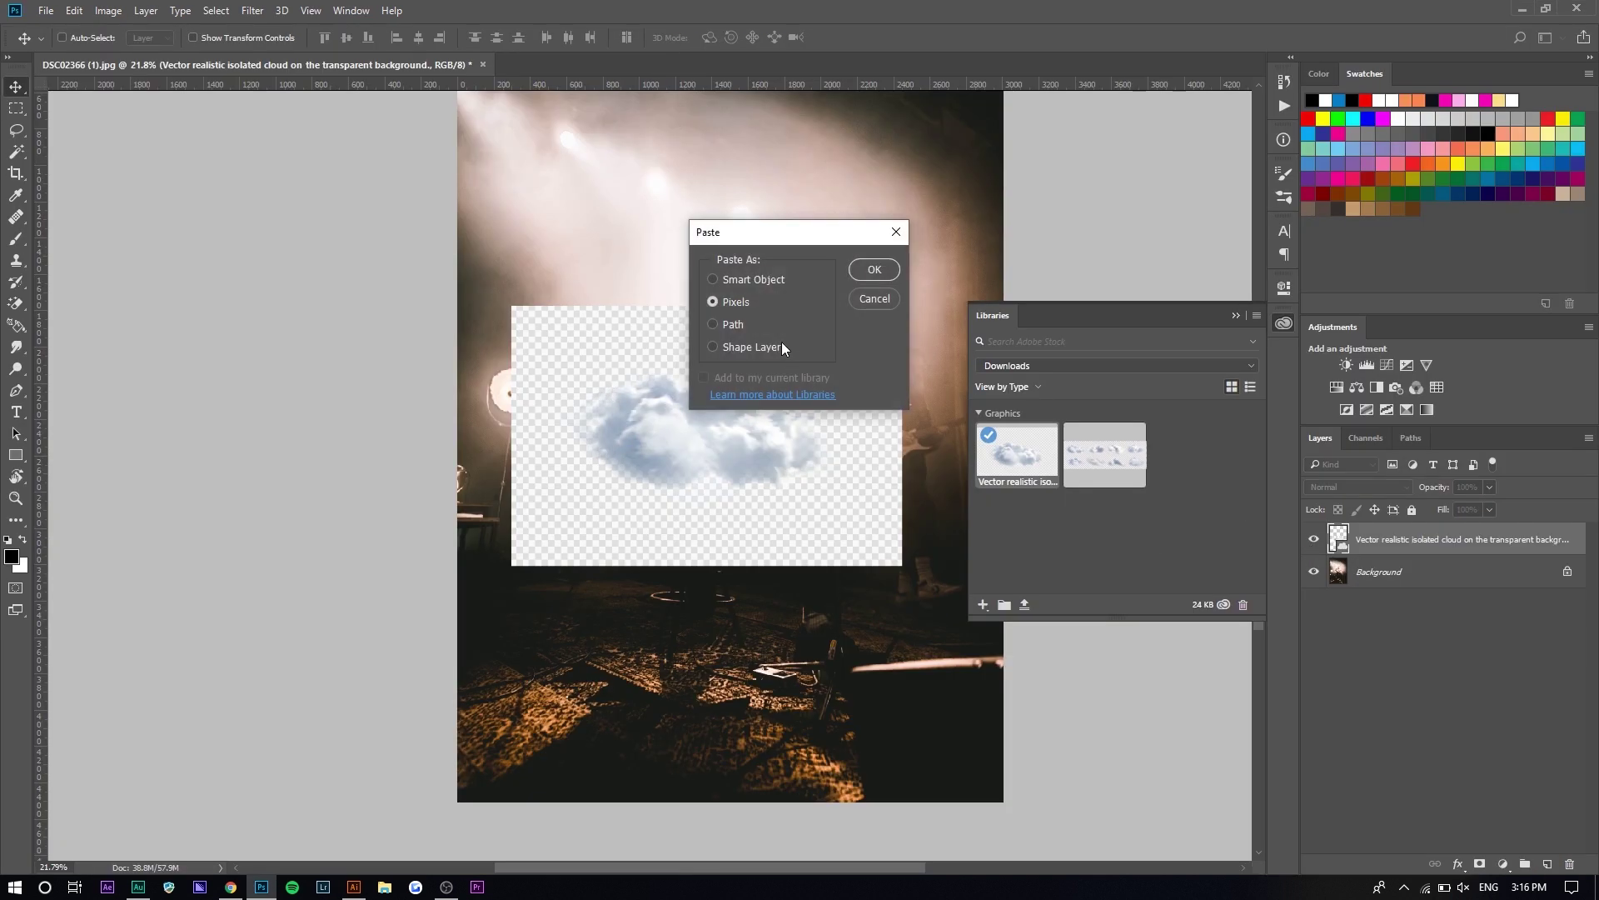
left_click(858, 268)
left_click_drag(791, 475, 726, 438)
key("Return")
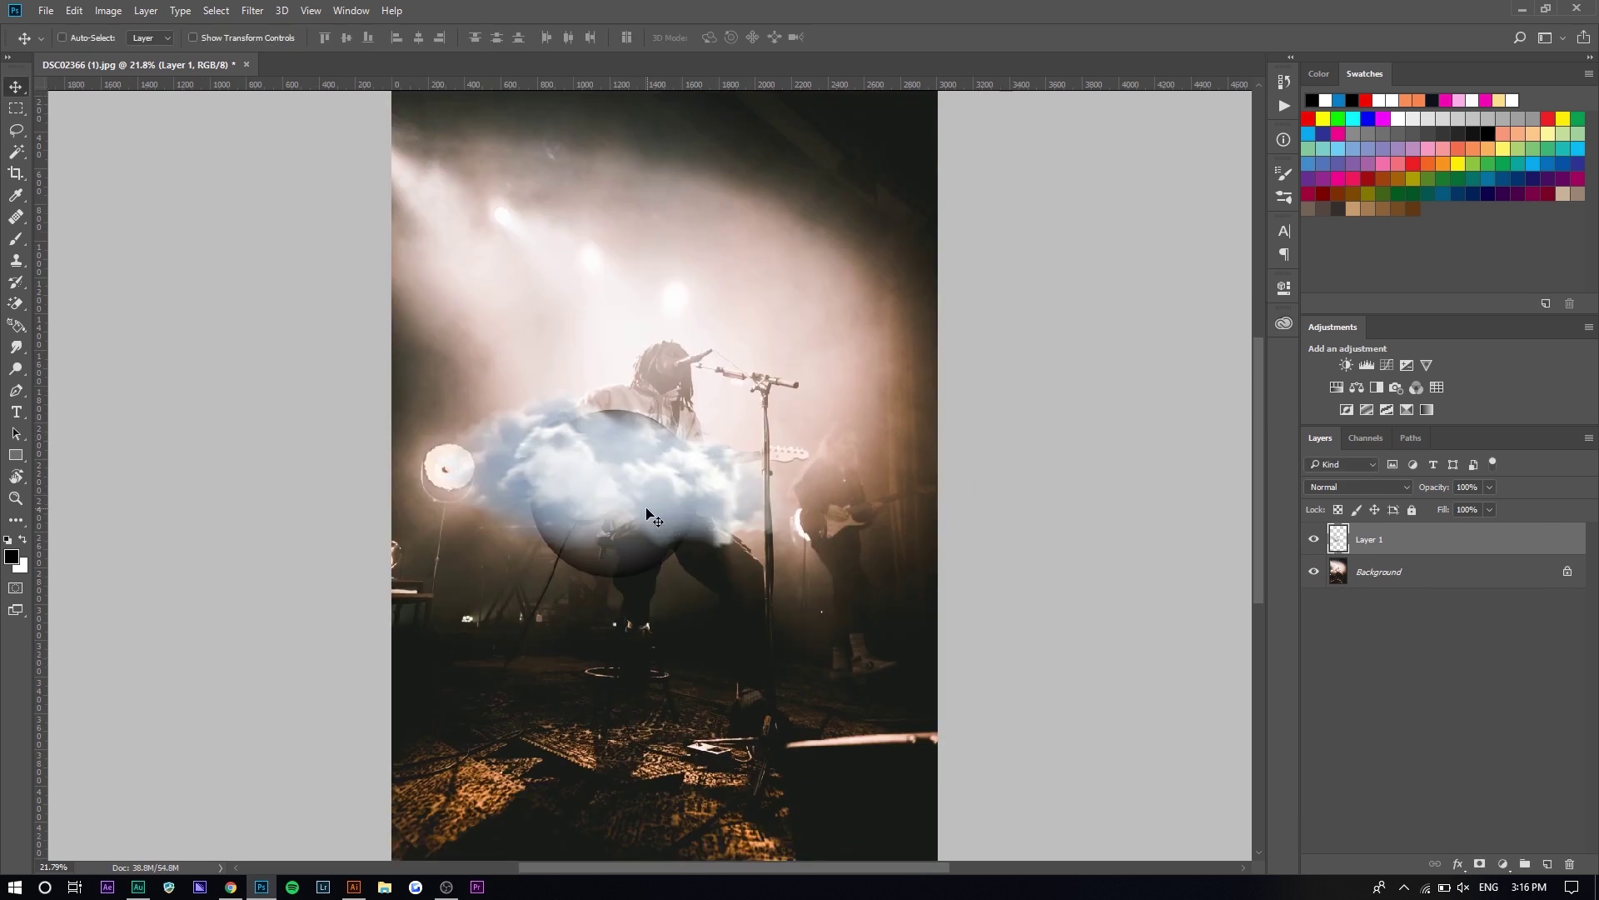
Step: Move the cloud to the photo's lower left and shrink it to about three quarters size
left_click_drag(649, 517, 739, 578)
key("ctrl+t")
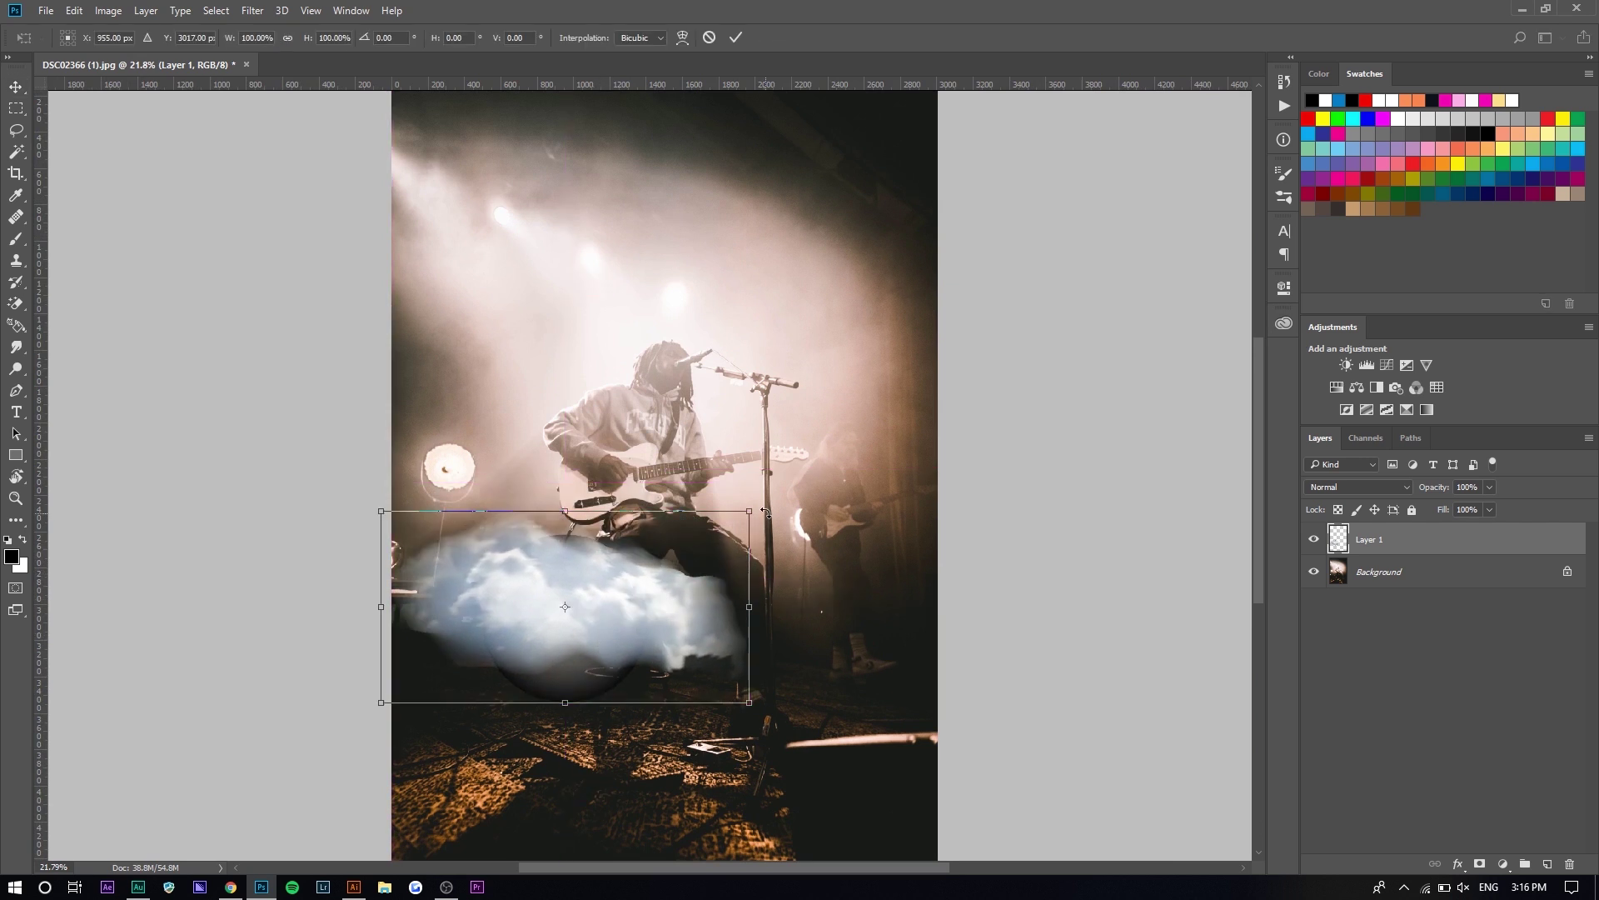
left_click_drag(755, 509, 669, 555)
key("Return")
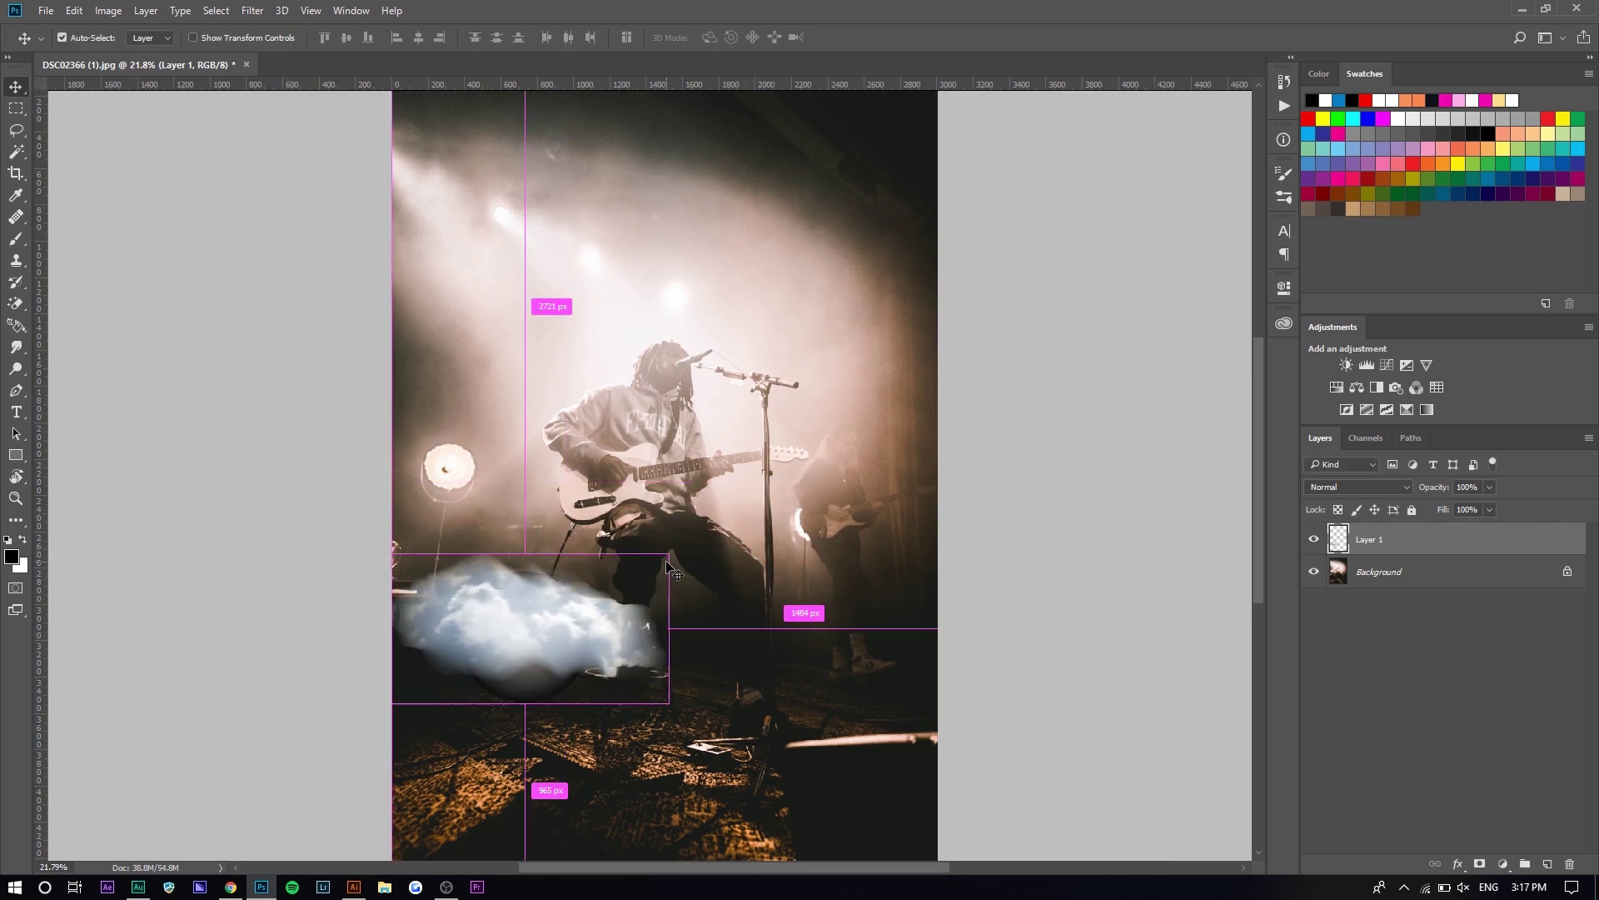
Step: Duplicate the cloud and place the copy at the photo's top right
key("ctrl+alt+t")
left_click_drag(561, 620, 851, 209)
key("Return")
scroll(851, 209, "down", 2)
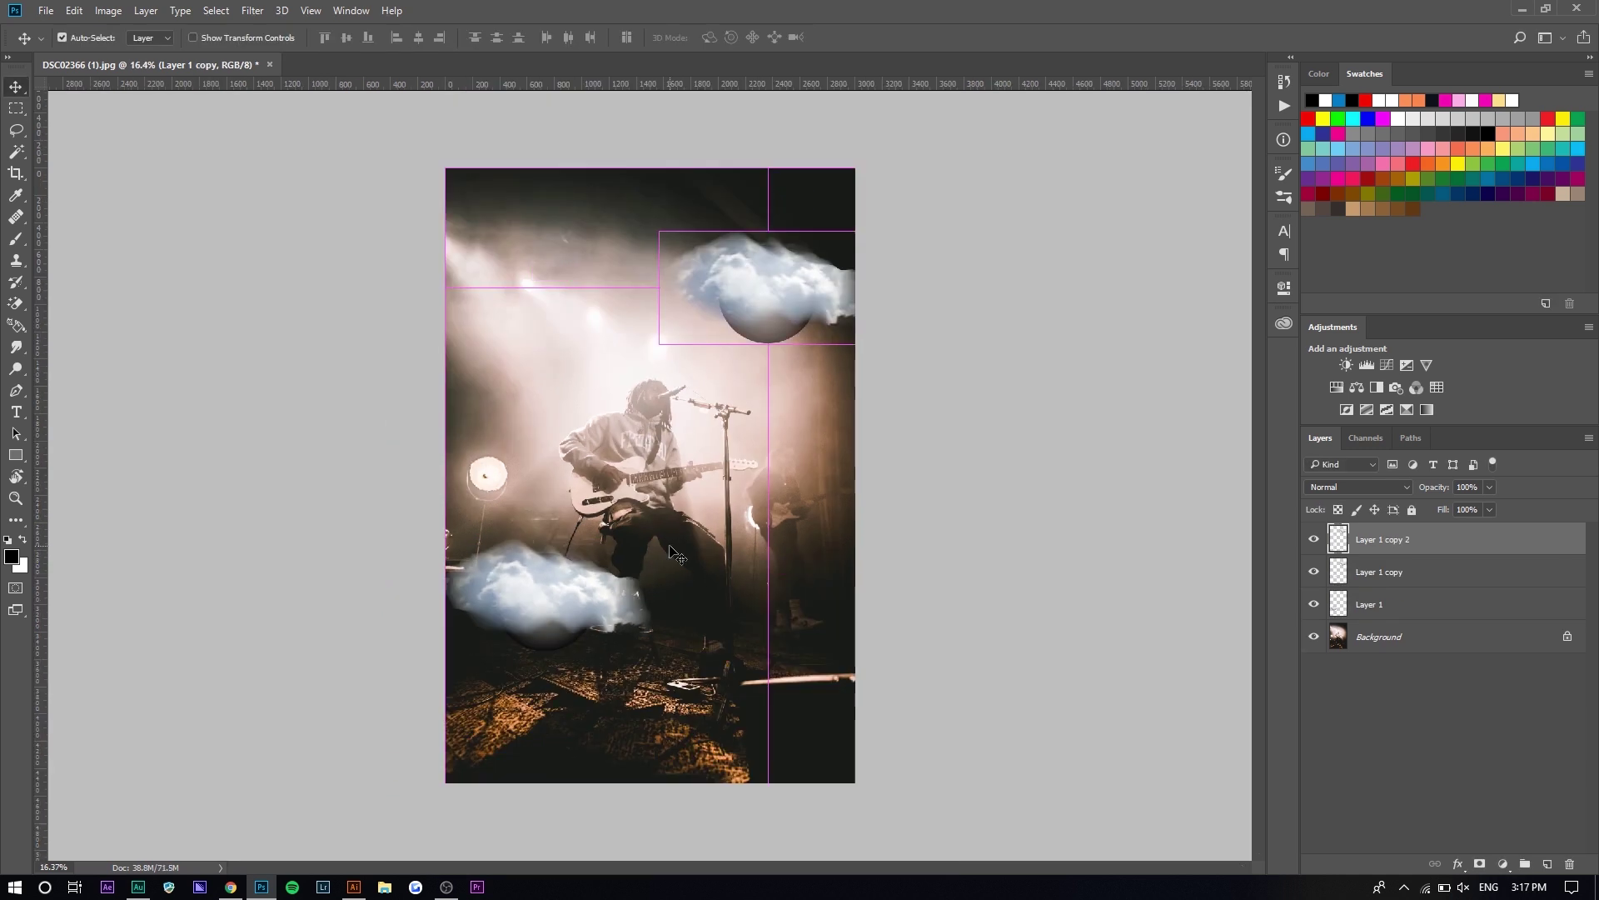
Step: Add two smaller cloud copies, one on the stage floor at lower right and one at the left edge
key("ctrl+alt+t")
left_click_drag(878, 227, 789, 663)
key("Return")
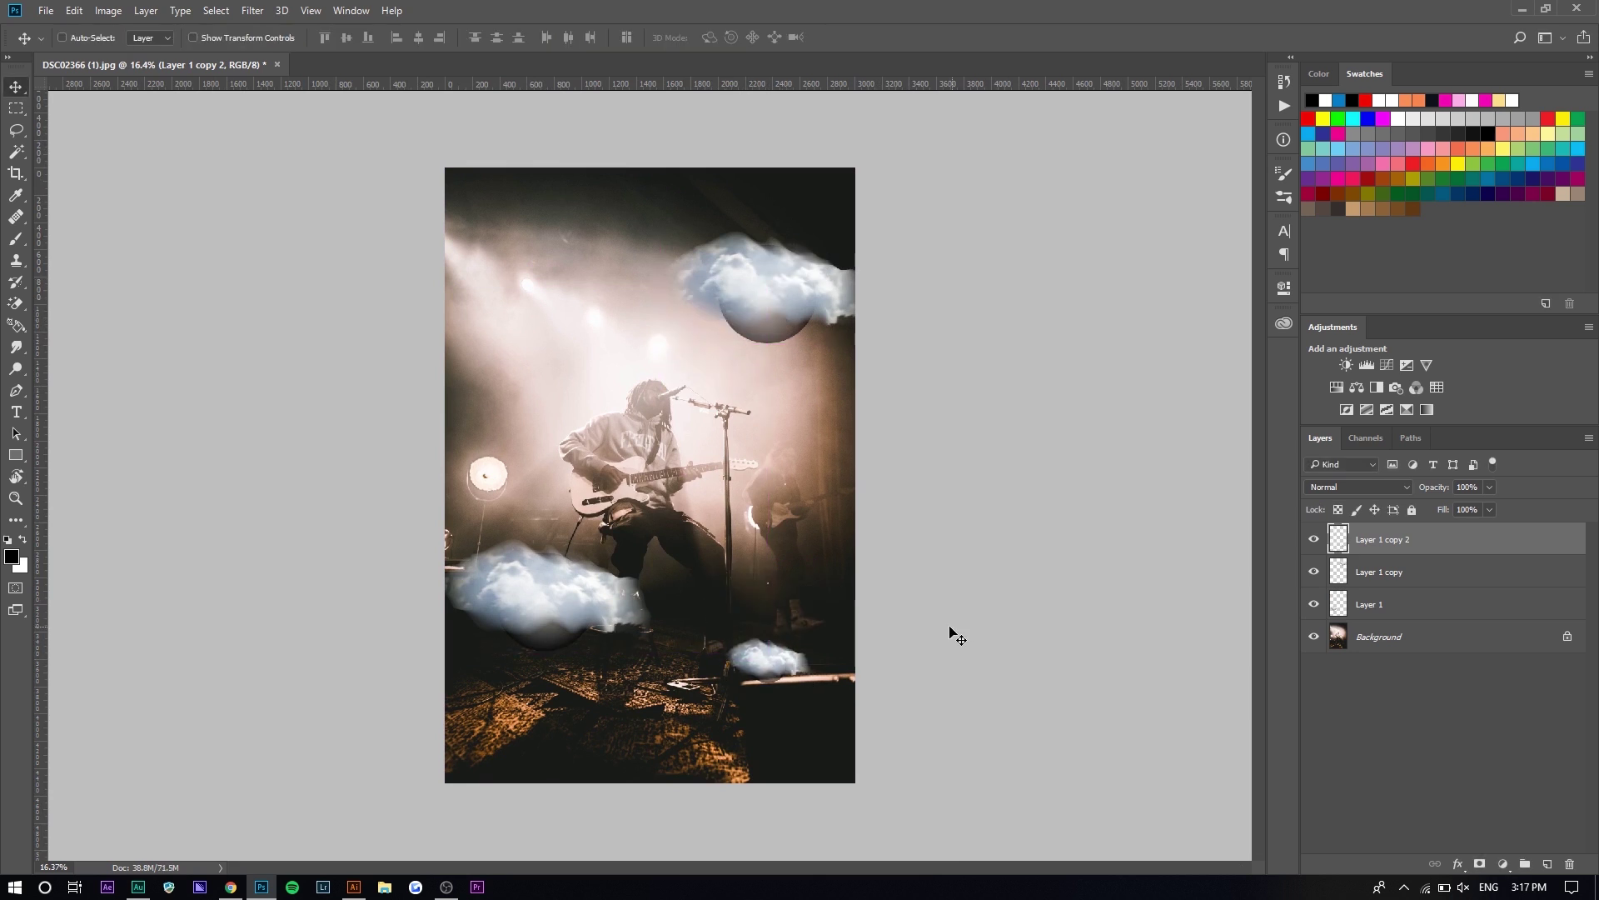
key("ctrl+alt+t")
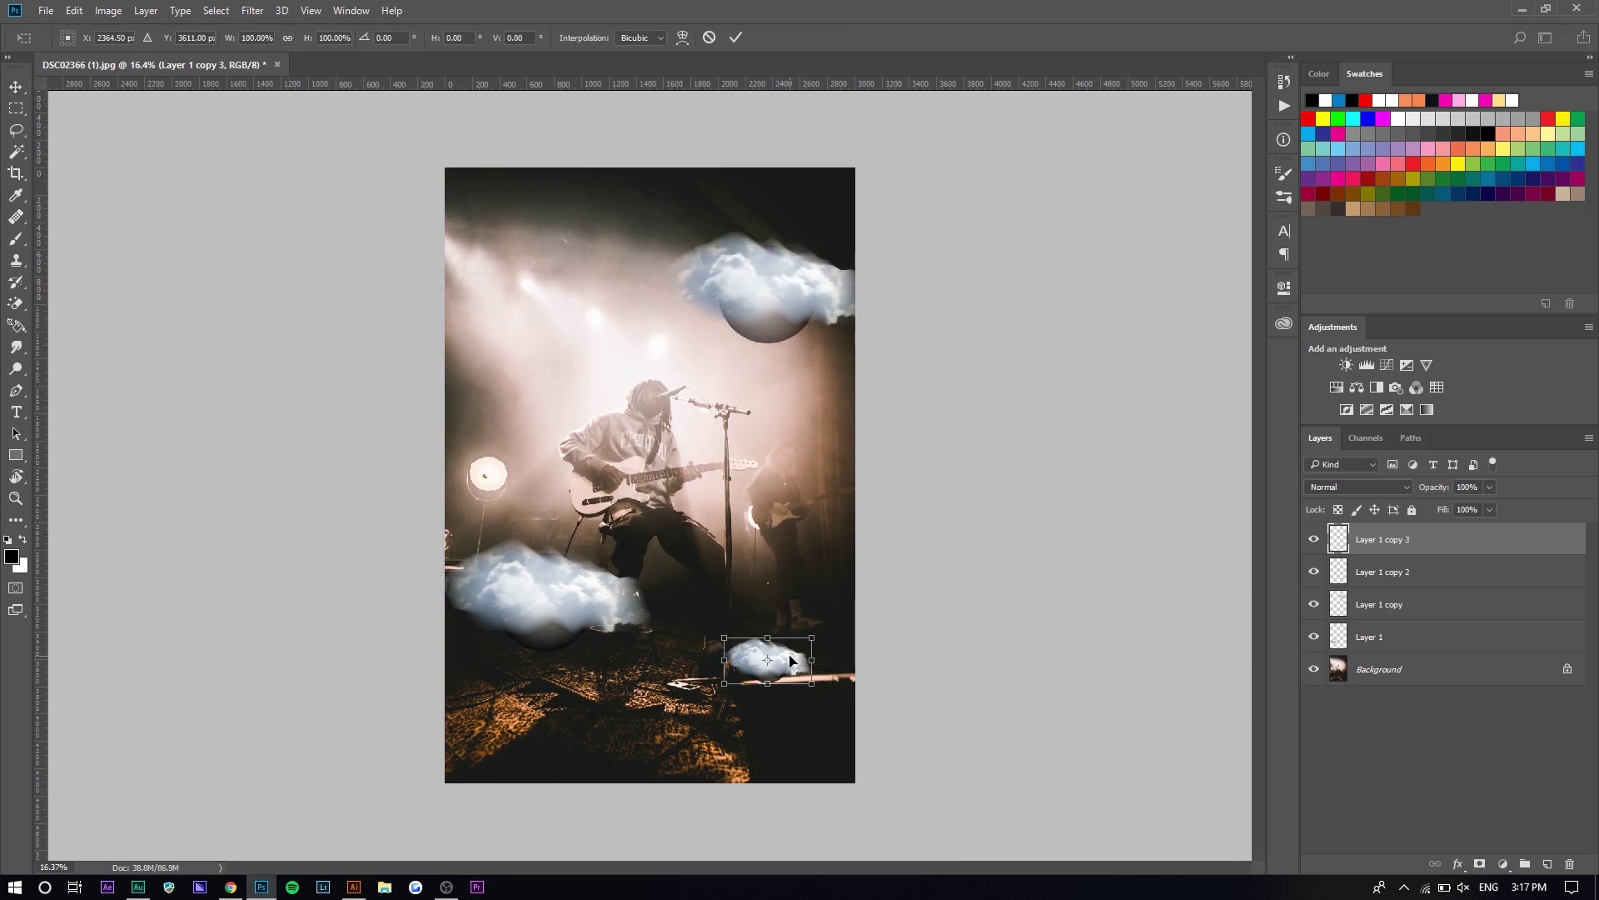
left_click_drag(774, 658, 467, 396)
key("Return")
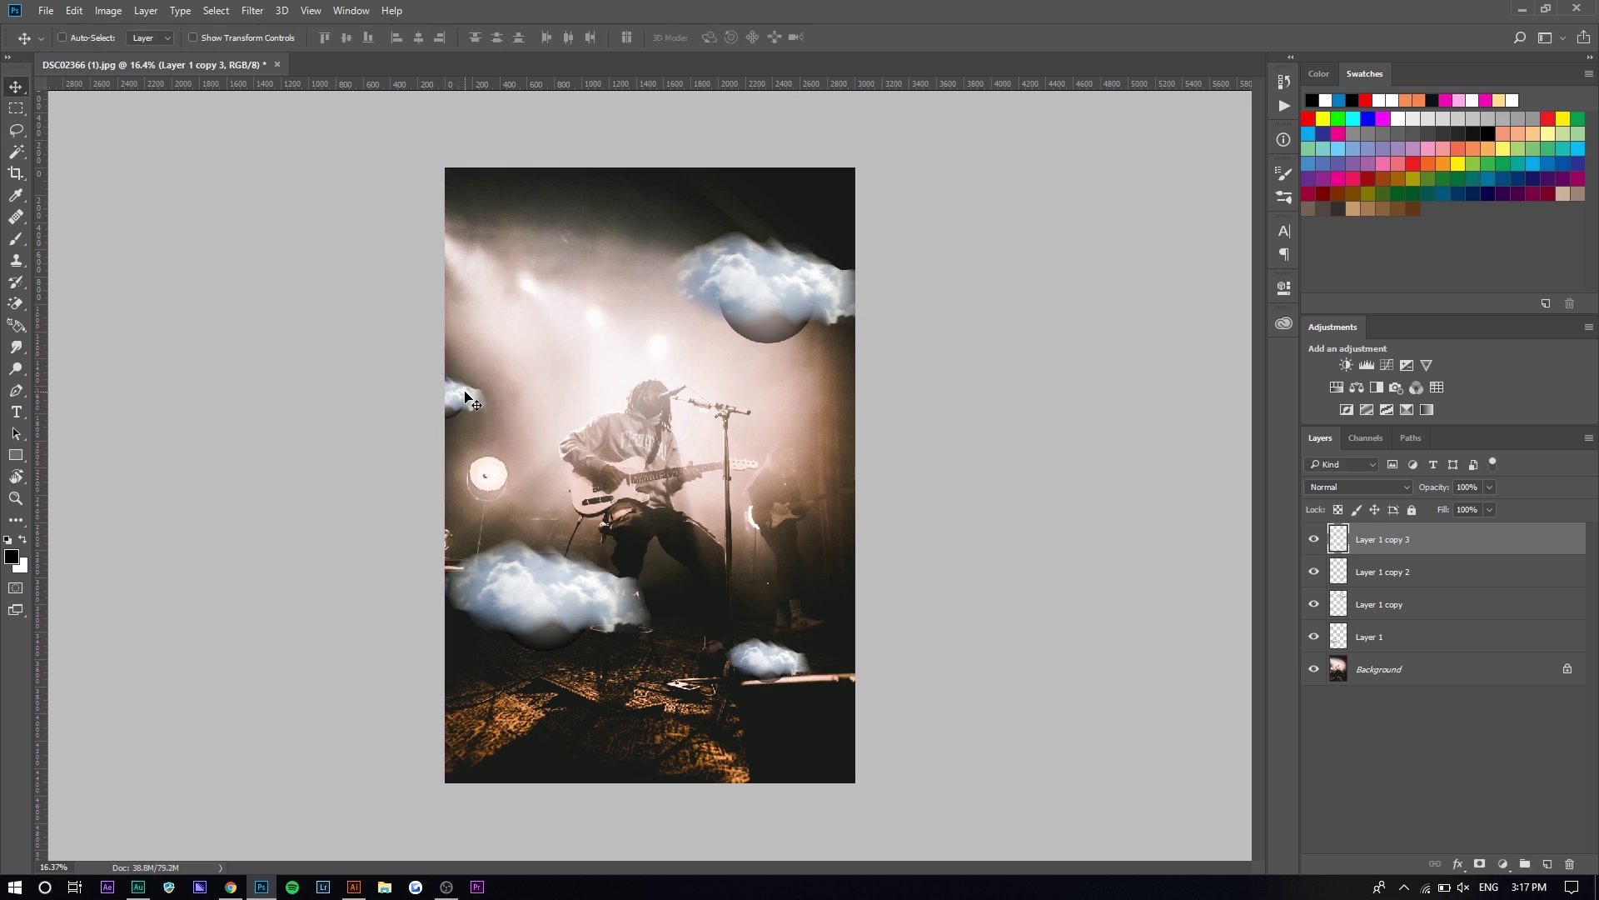
key("ctrl+0")
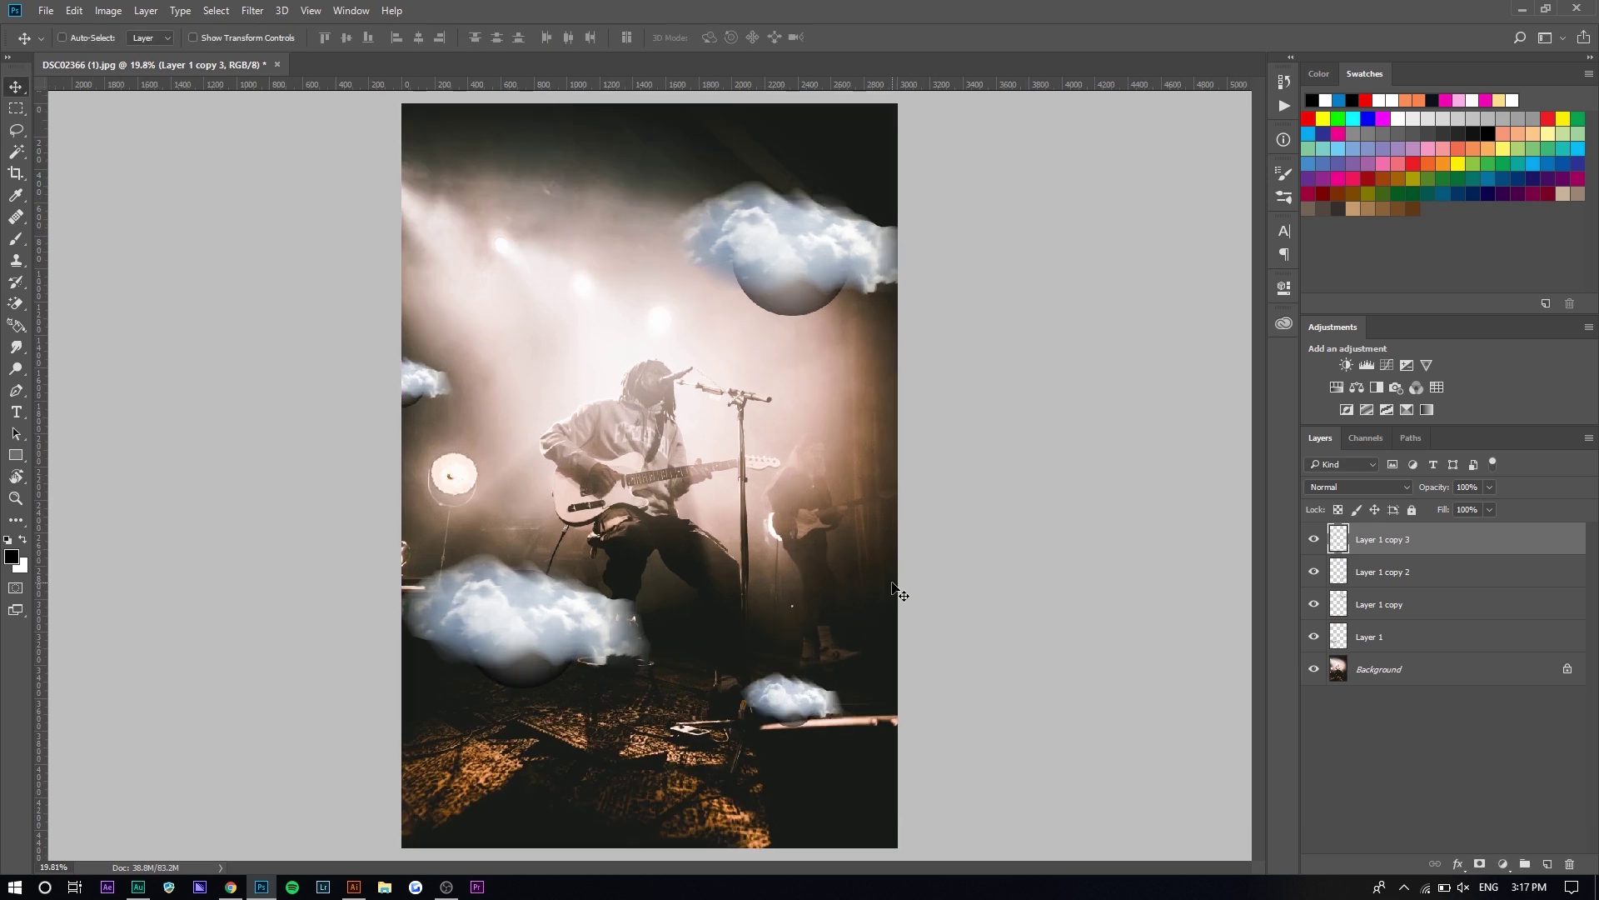
left_click(251, 11)
Step: Apply a Motion Blur at 0° and 141 pixels to the first cloud layer
mouse_move(322, 196)
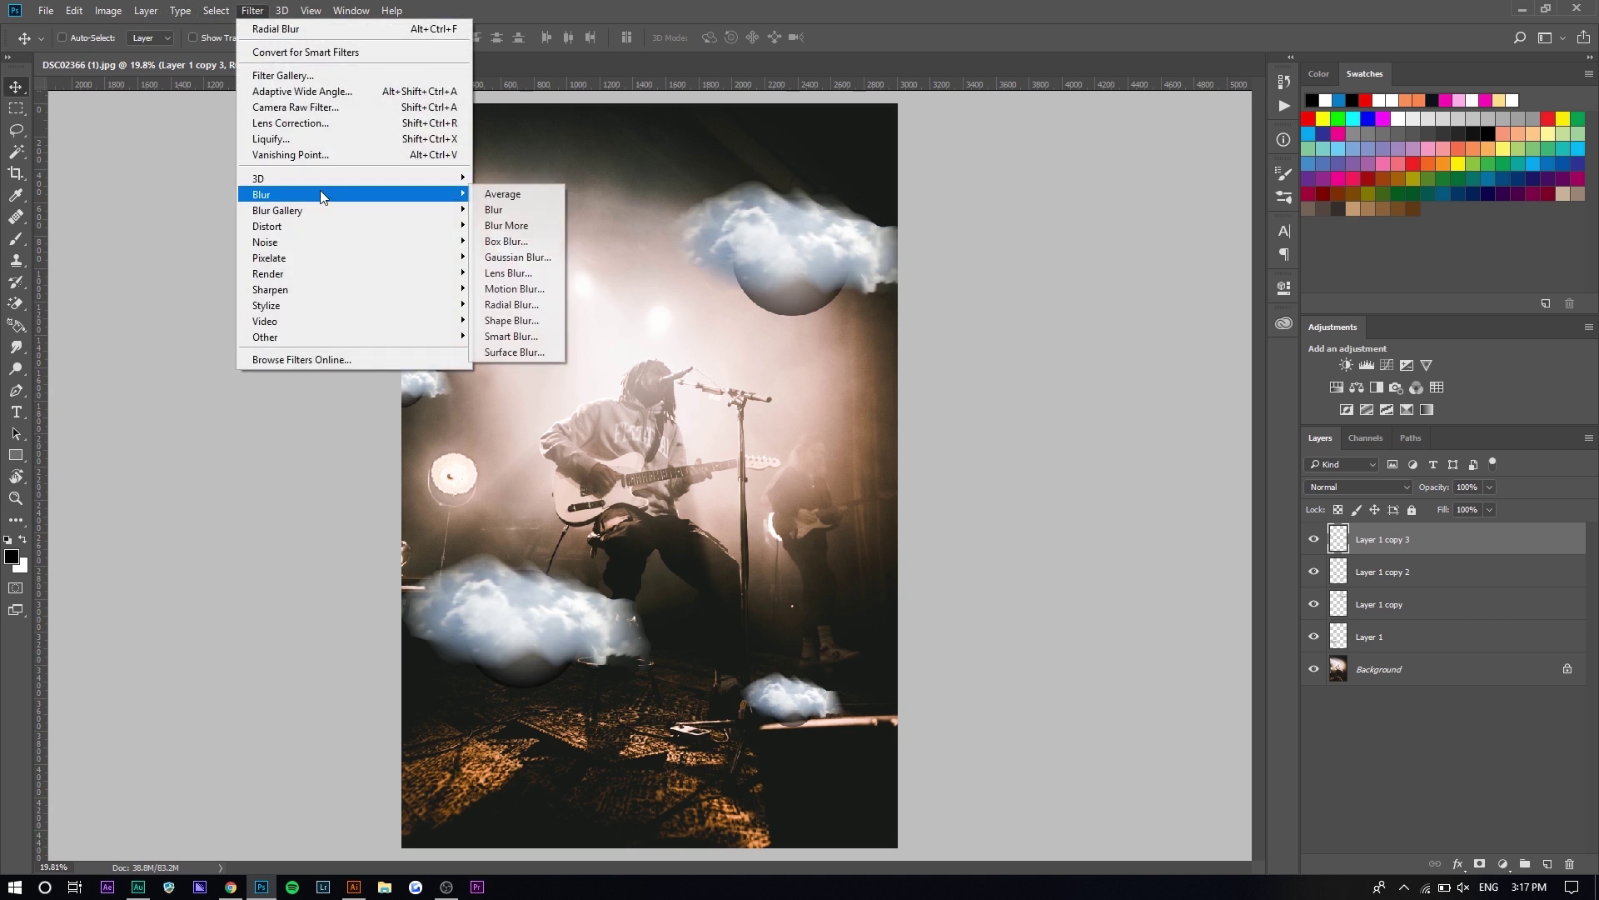
left_click(528, 288)
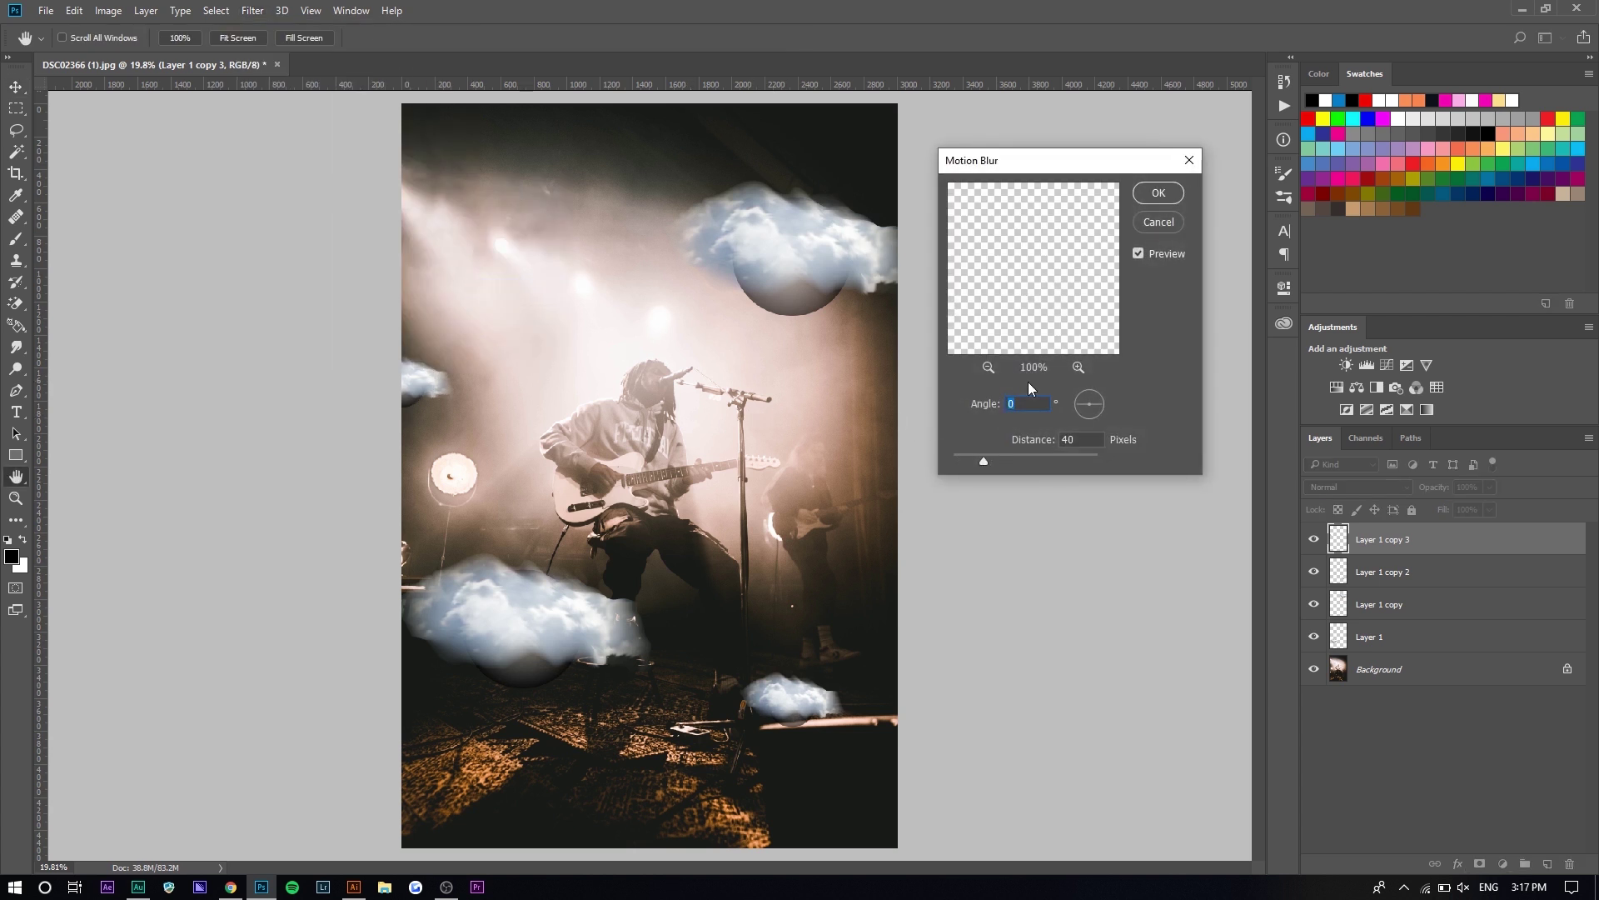
left_click(1029, 455)
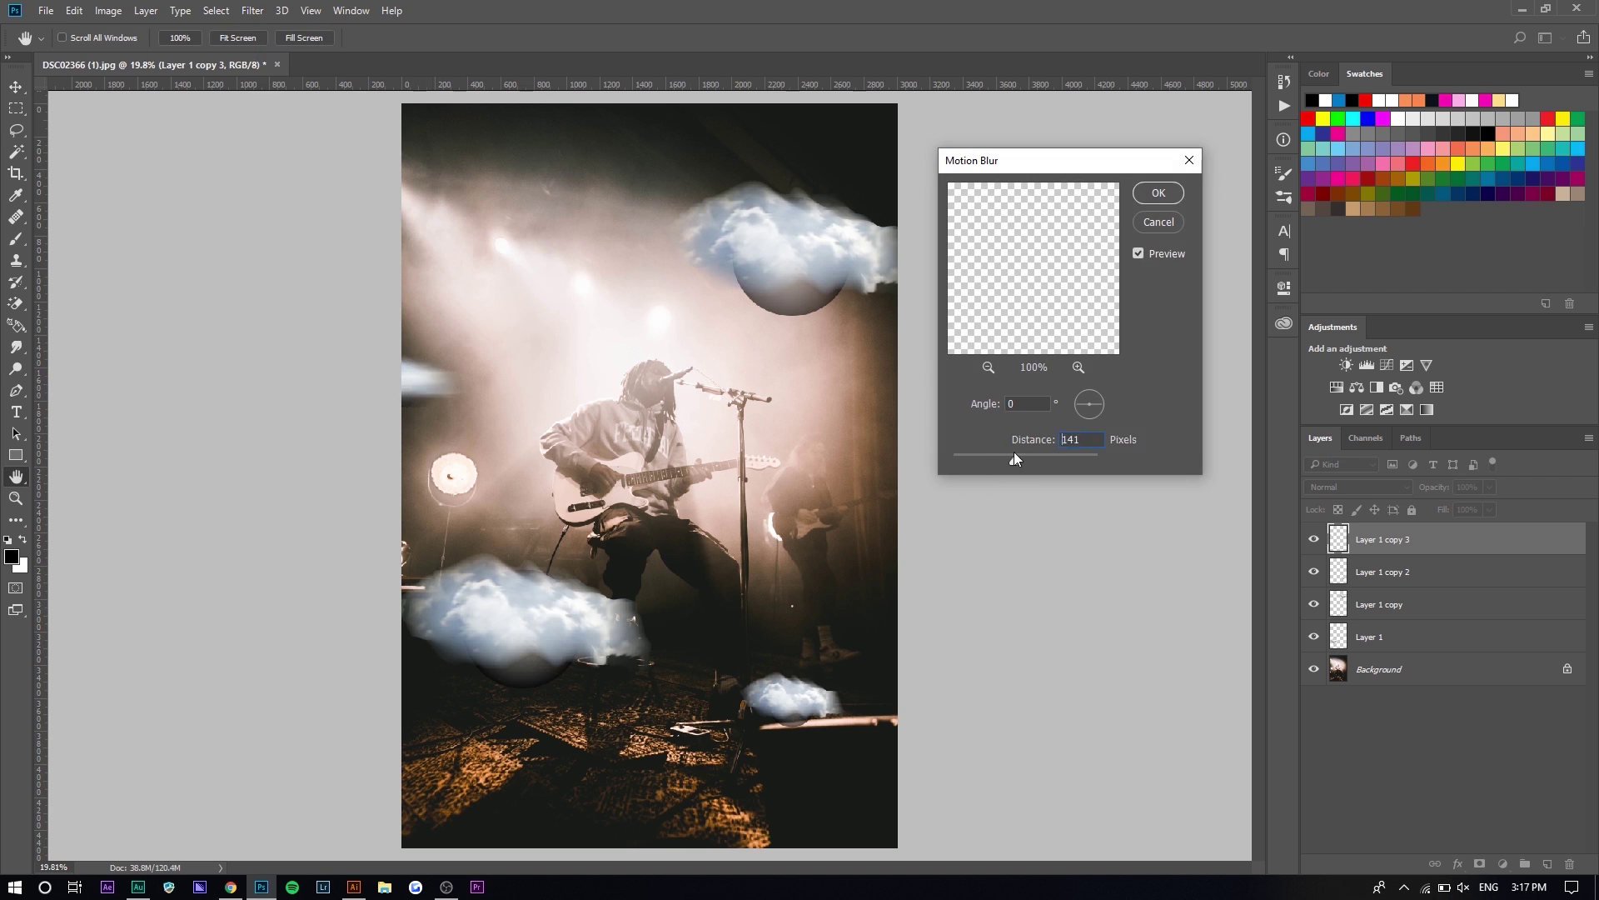
left_click(1158, 193)
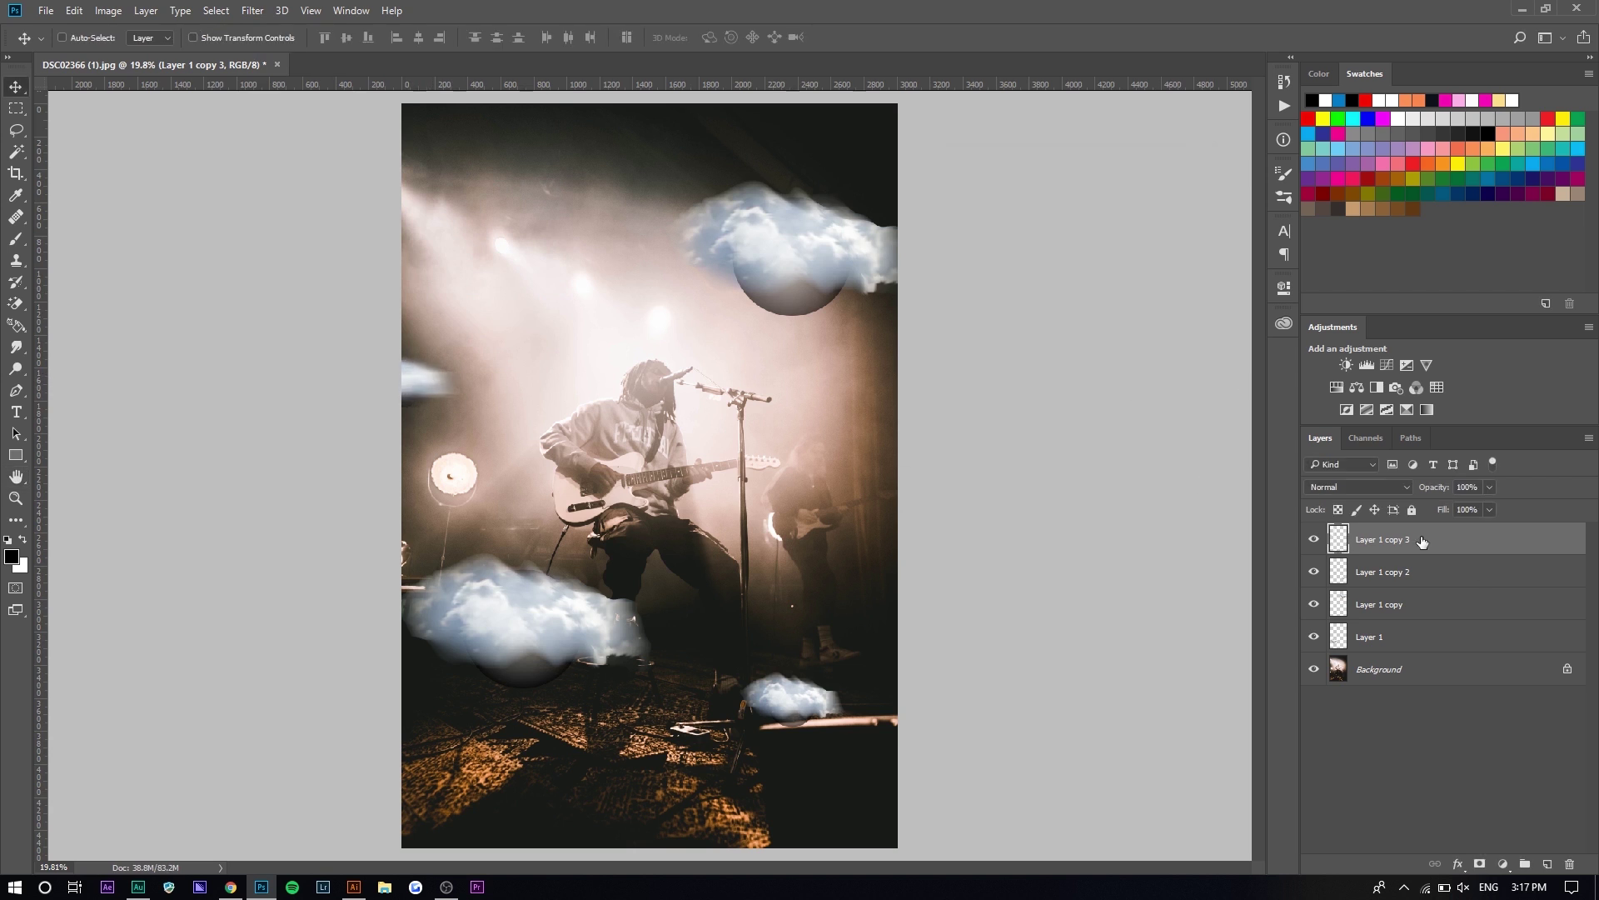
Step: Reapply the same motion blur to Layer 1 copy 2, Layer 1 copy and Layer 1
left_click(1412, 573)
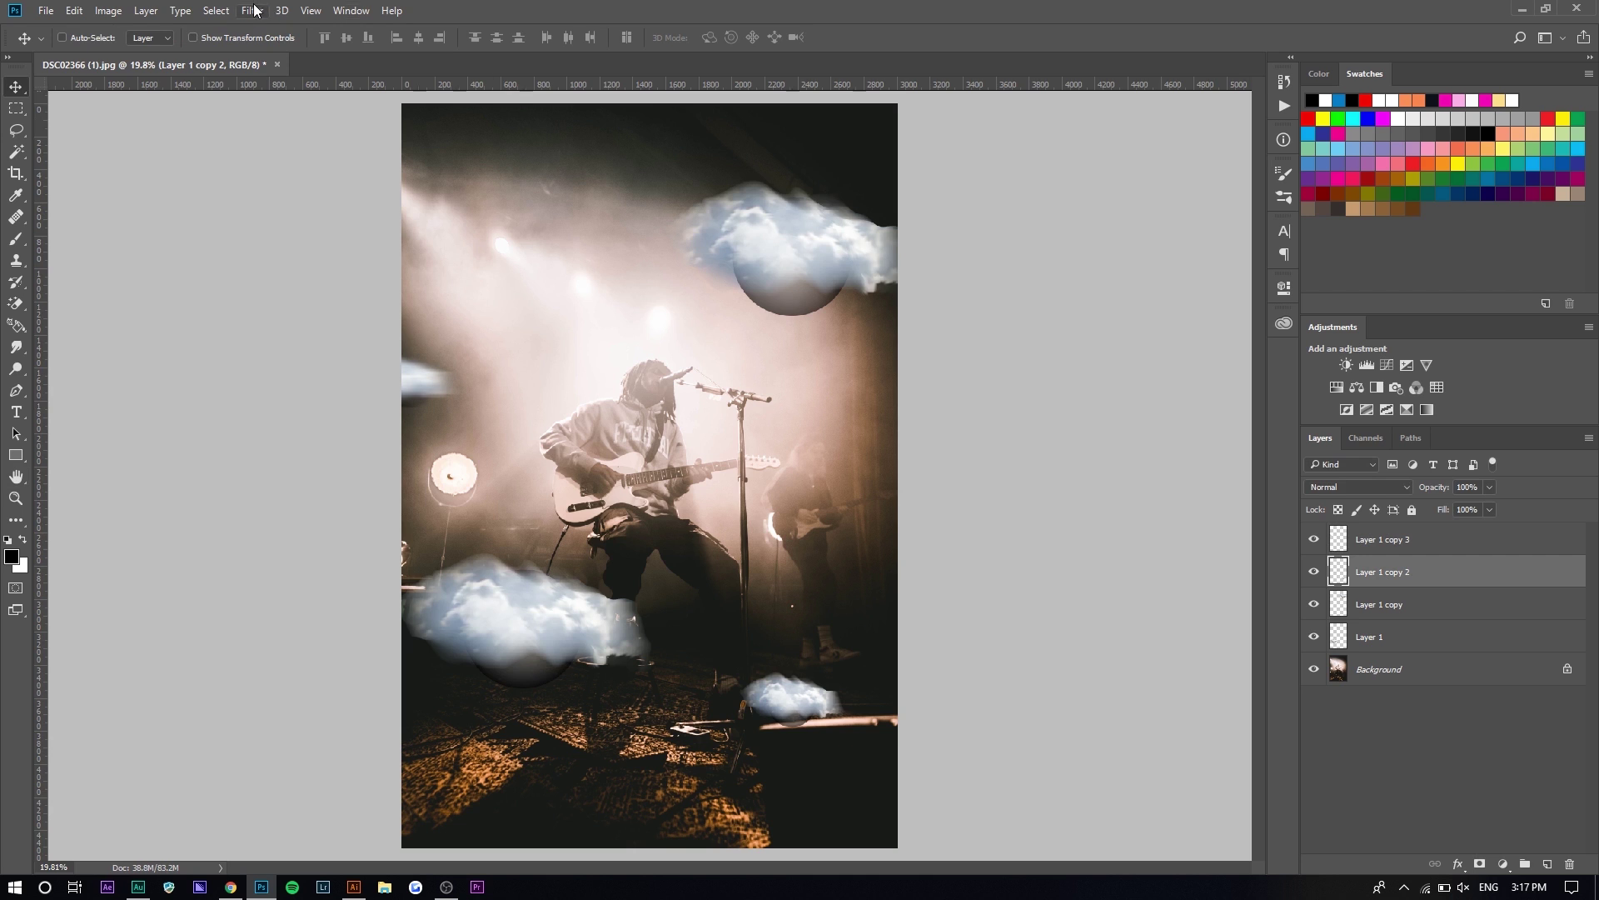
left_click(254, 10)
left_click(268, 28)
left_click(1403, 600)
left_click(266, 10)
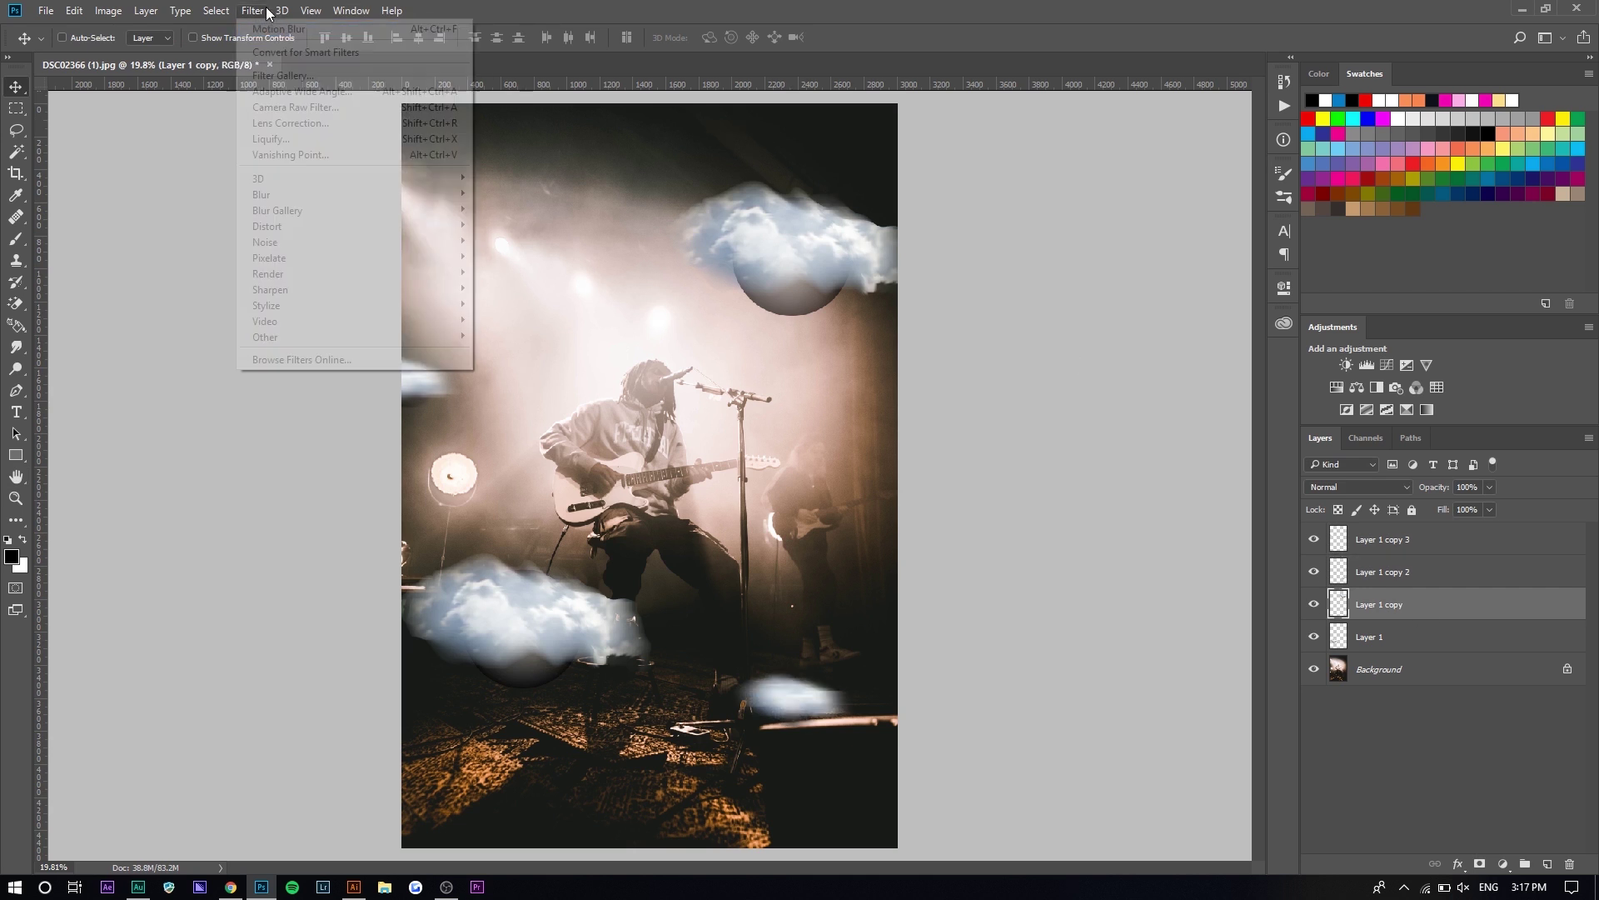
left_click(268, 29)
left_click(1382, 636)
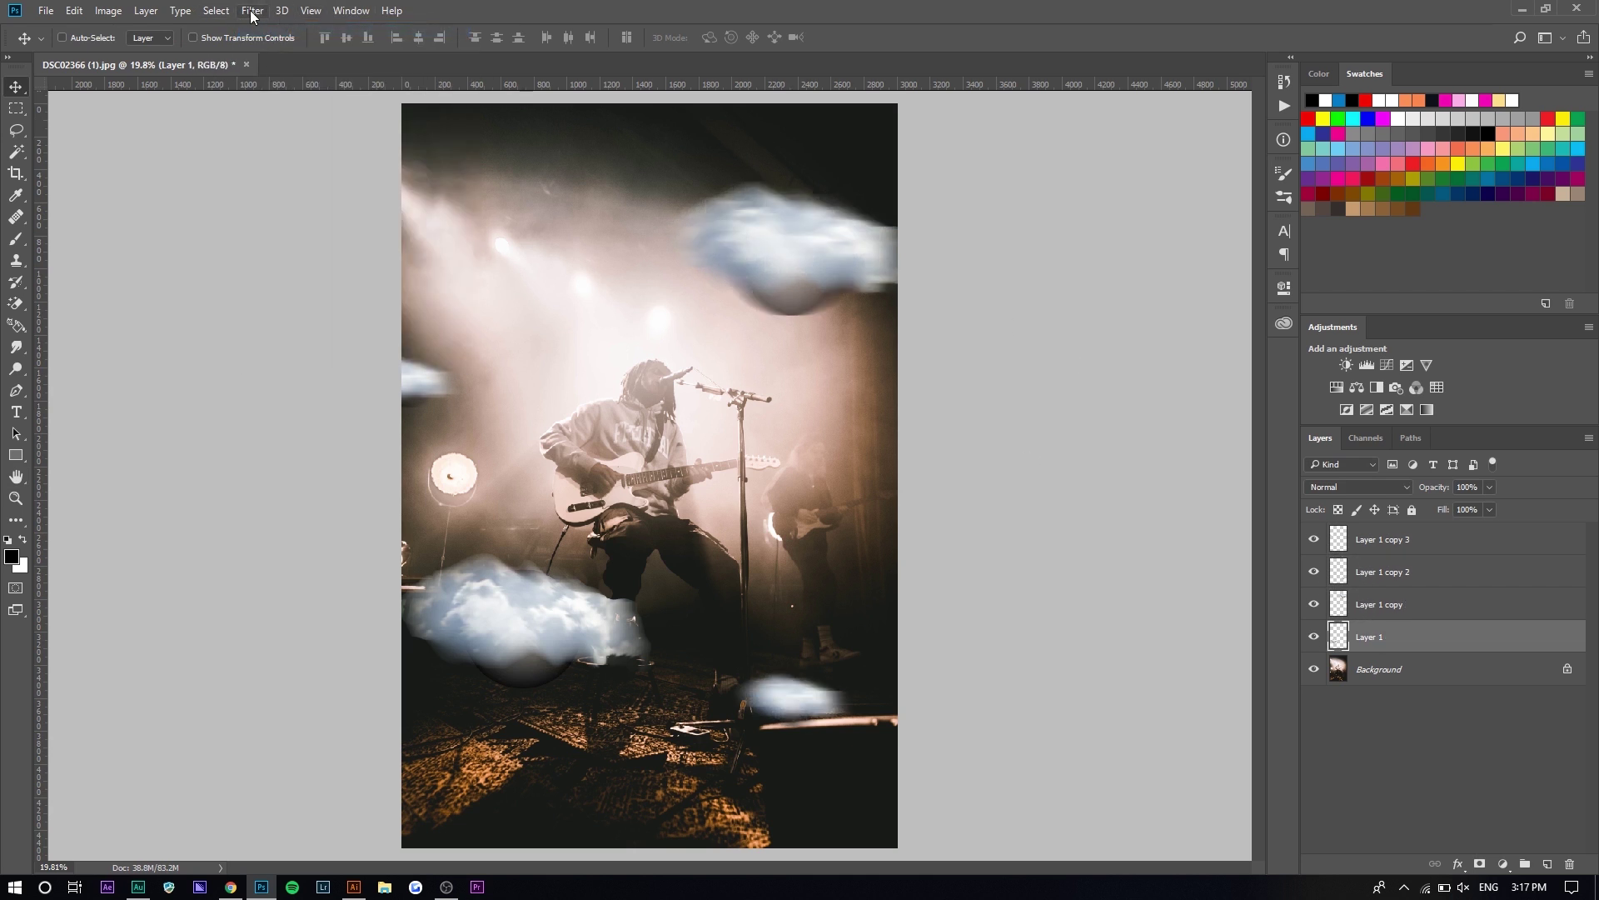
left_click(268, 28)
Step: Convert the Background photo into an editable Layer 0
left_click(1383, 669)
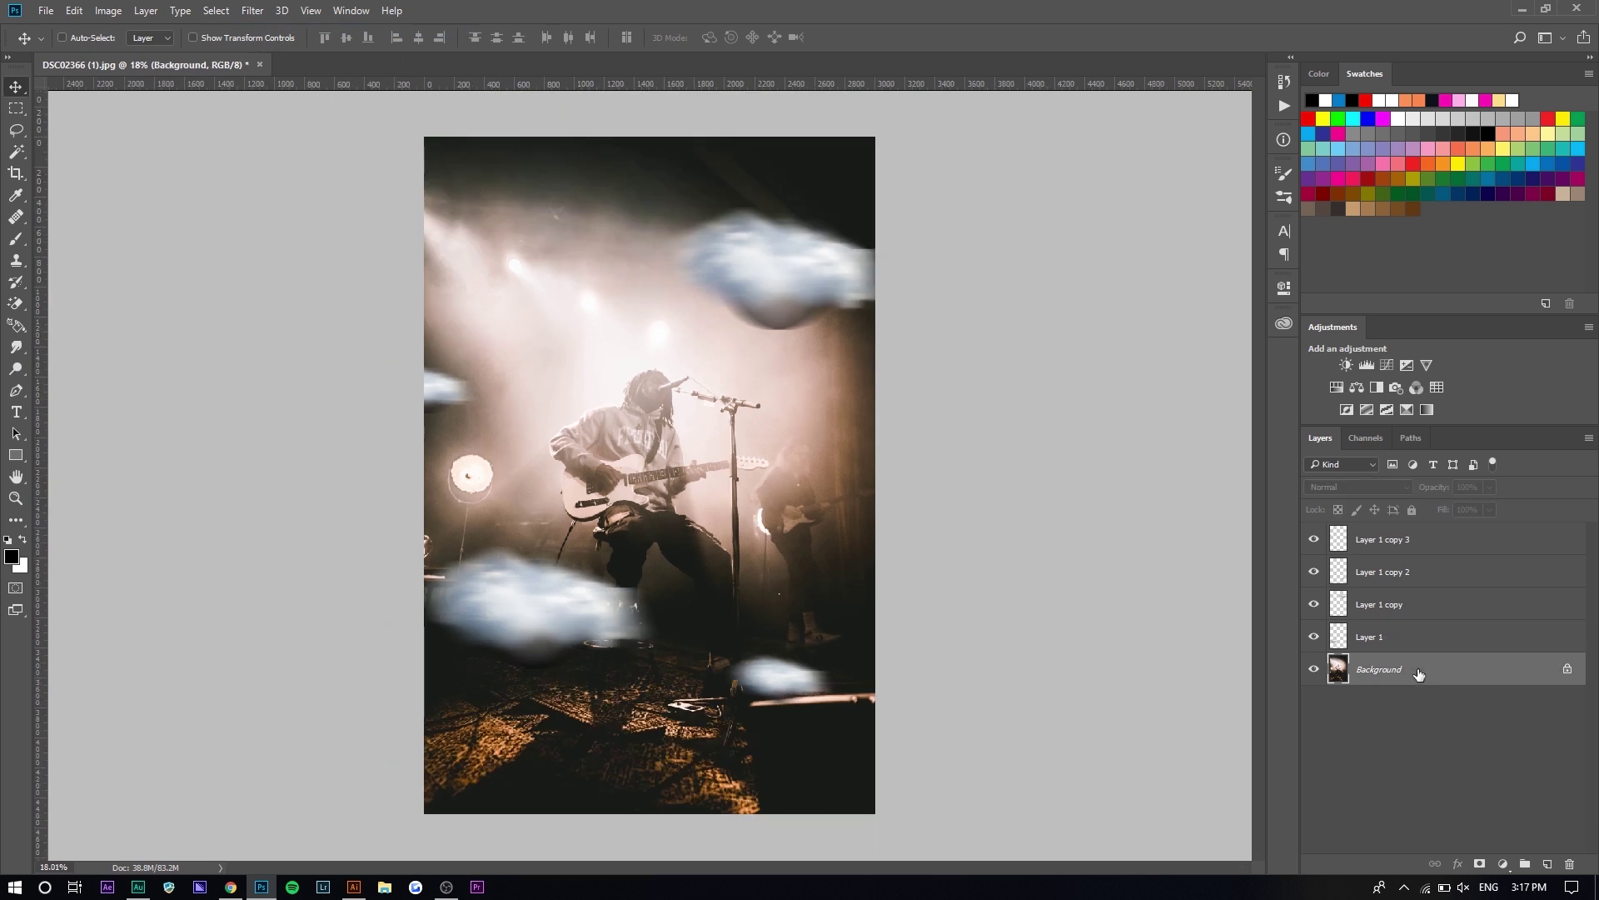
double_click(1419, 673)
key("Return")
Step: Try a Radial Blur on the photo, cancel it, and duplicate the photo layer
left_click(252, 10)
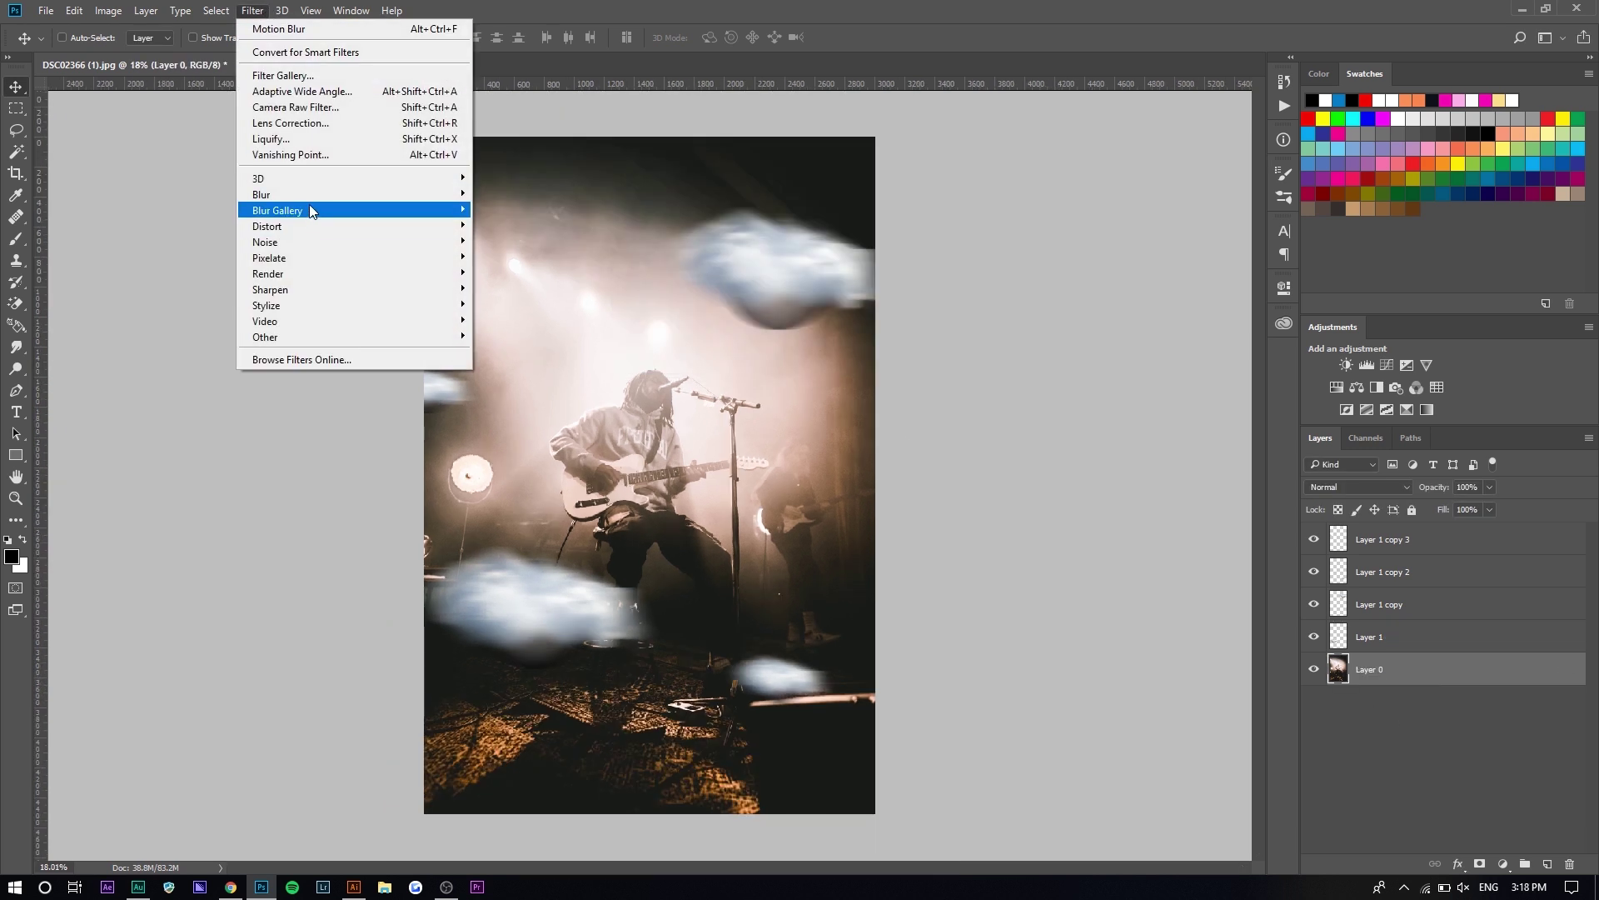
left_click(504, 303)
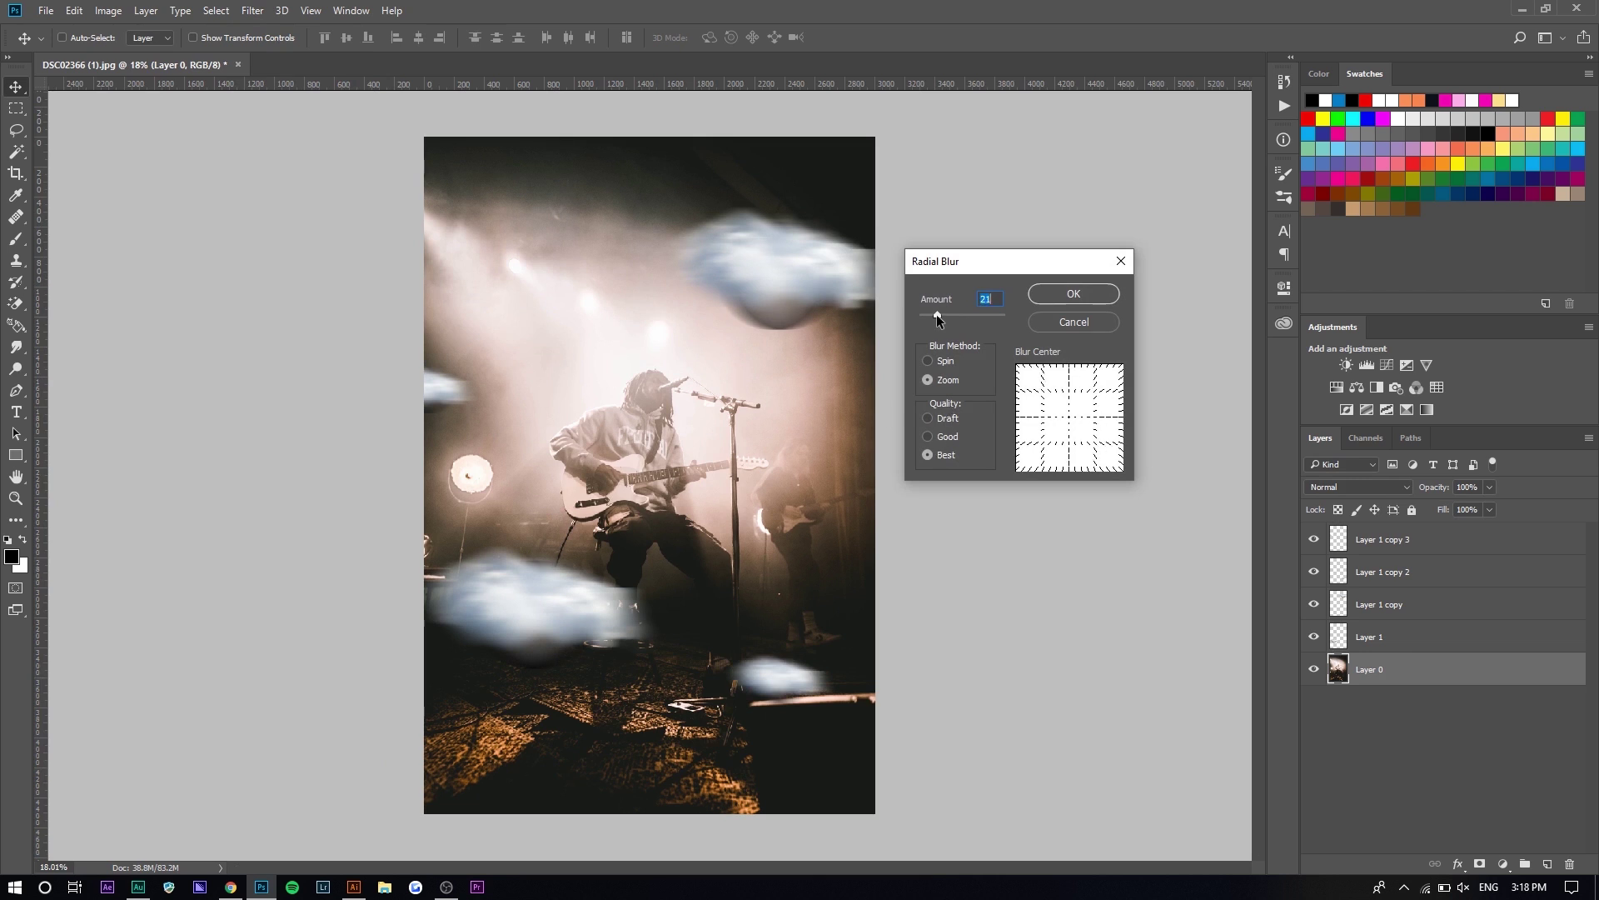
left_click(1056, 321)
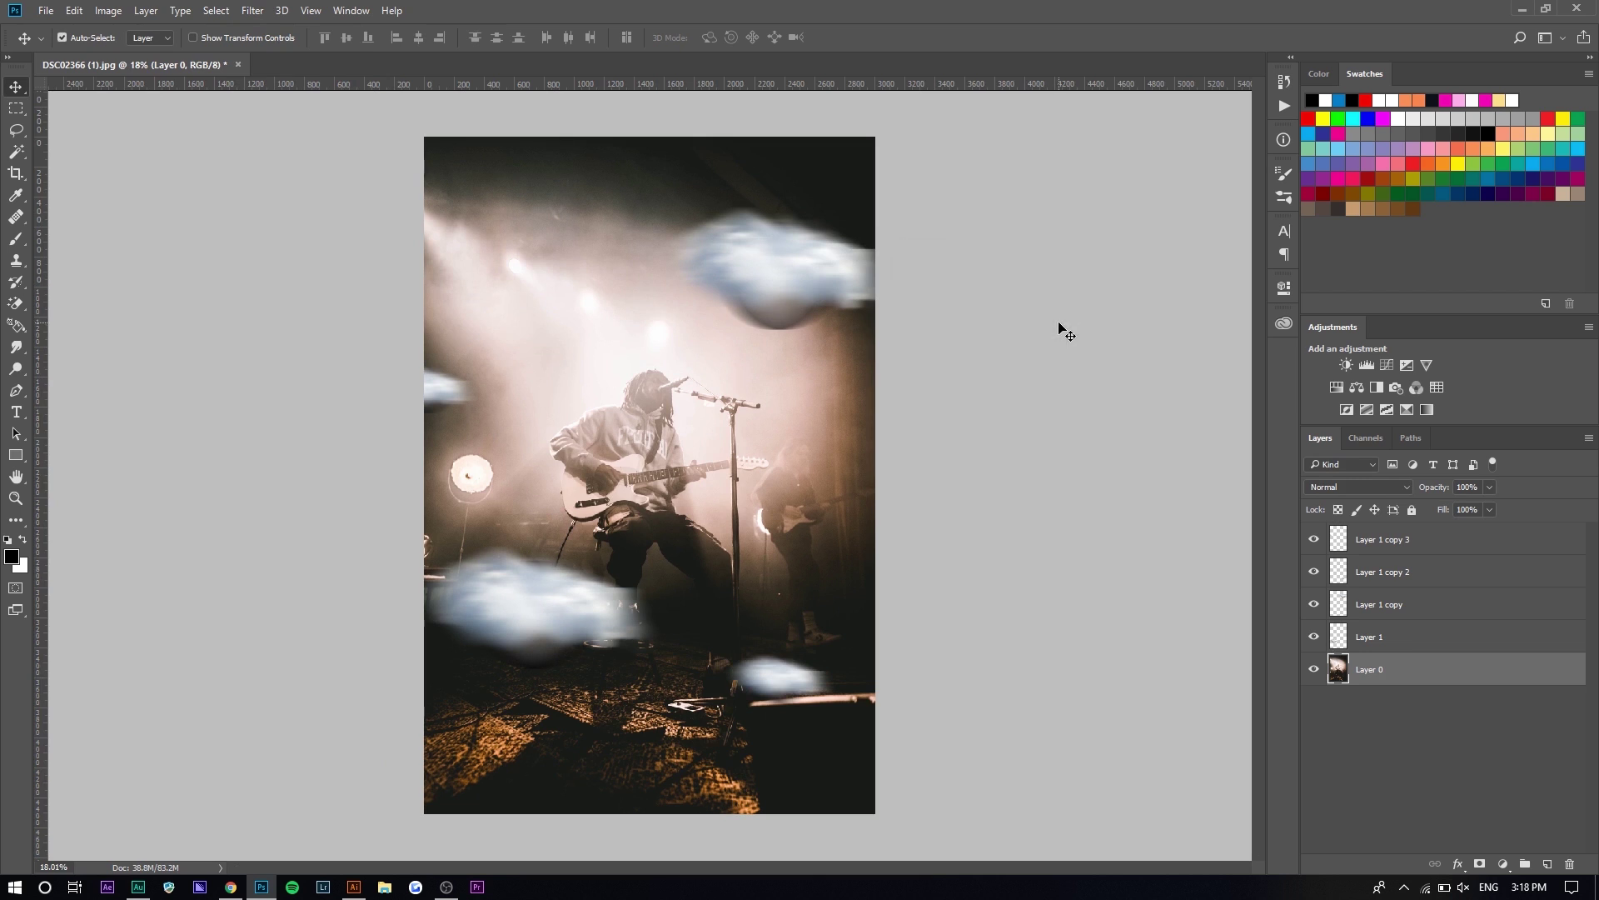
key("ctrl+j")
Step: Apply a Zoom Radial Blur with amount 59 to the Layer 0 copy
left_click(252, 10)
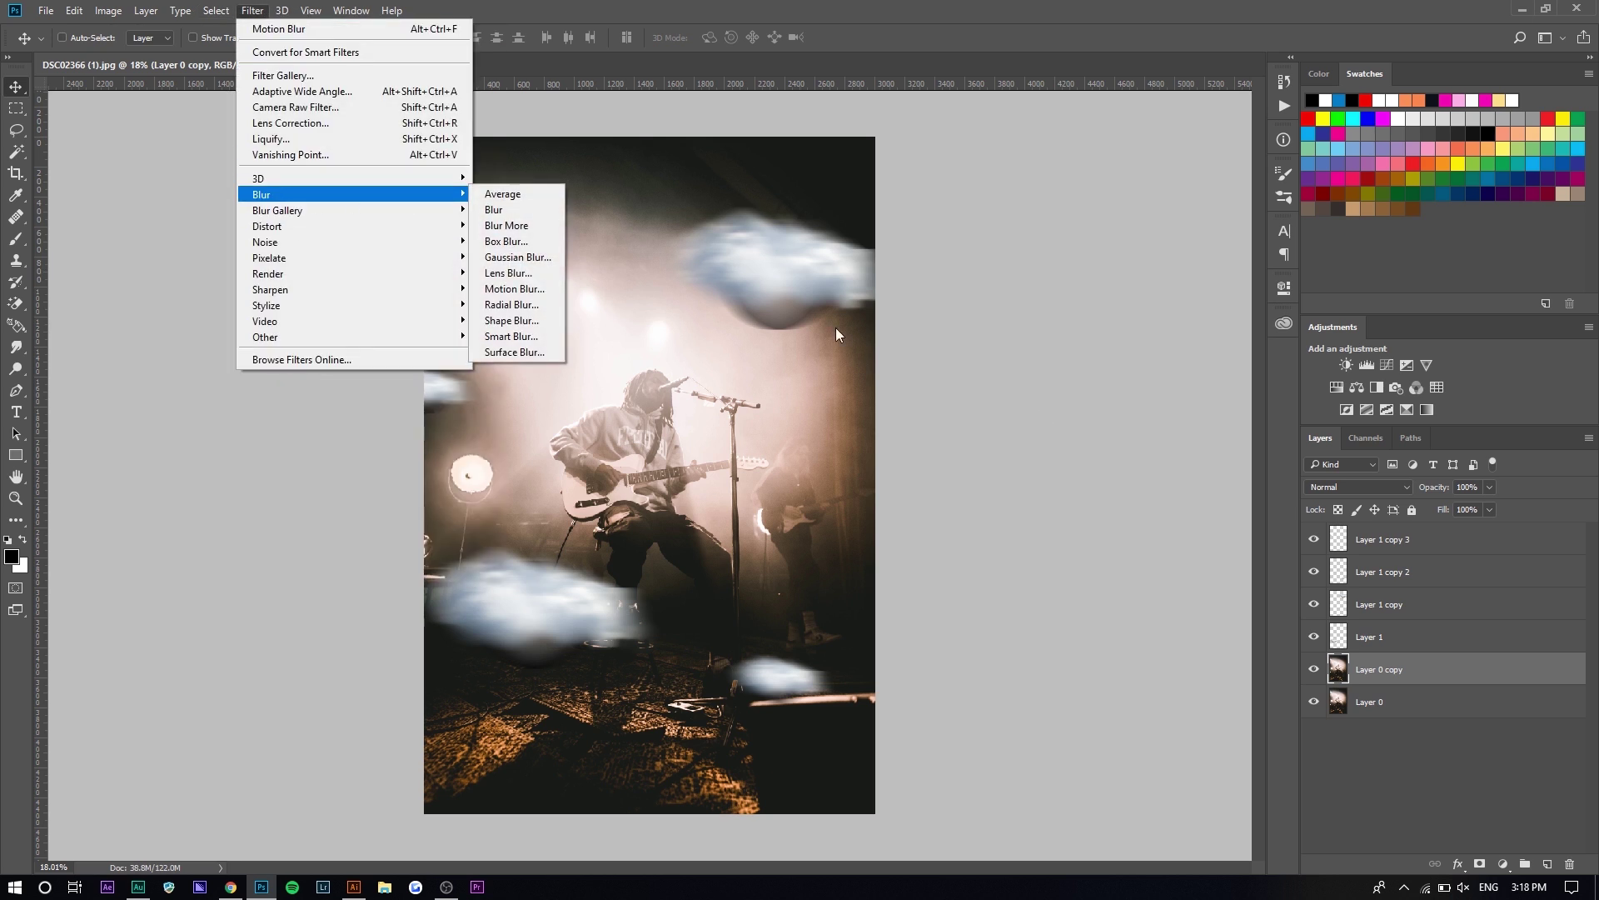
left_click(511, 305)
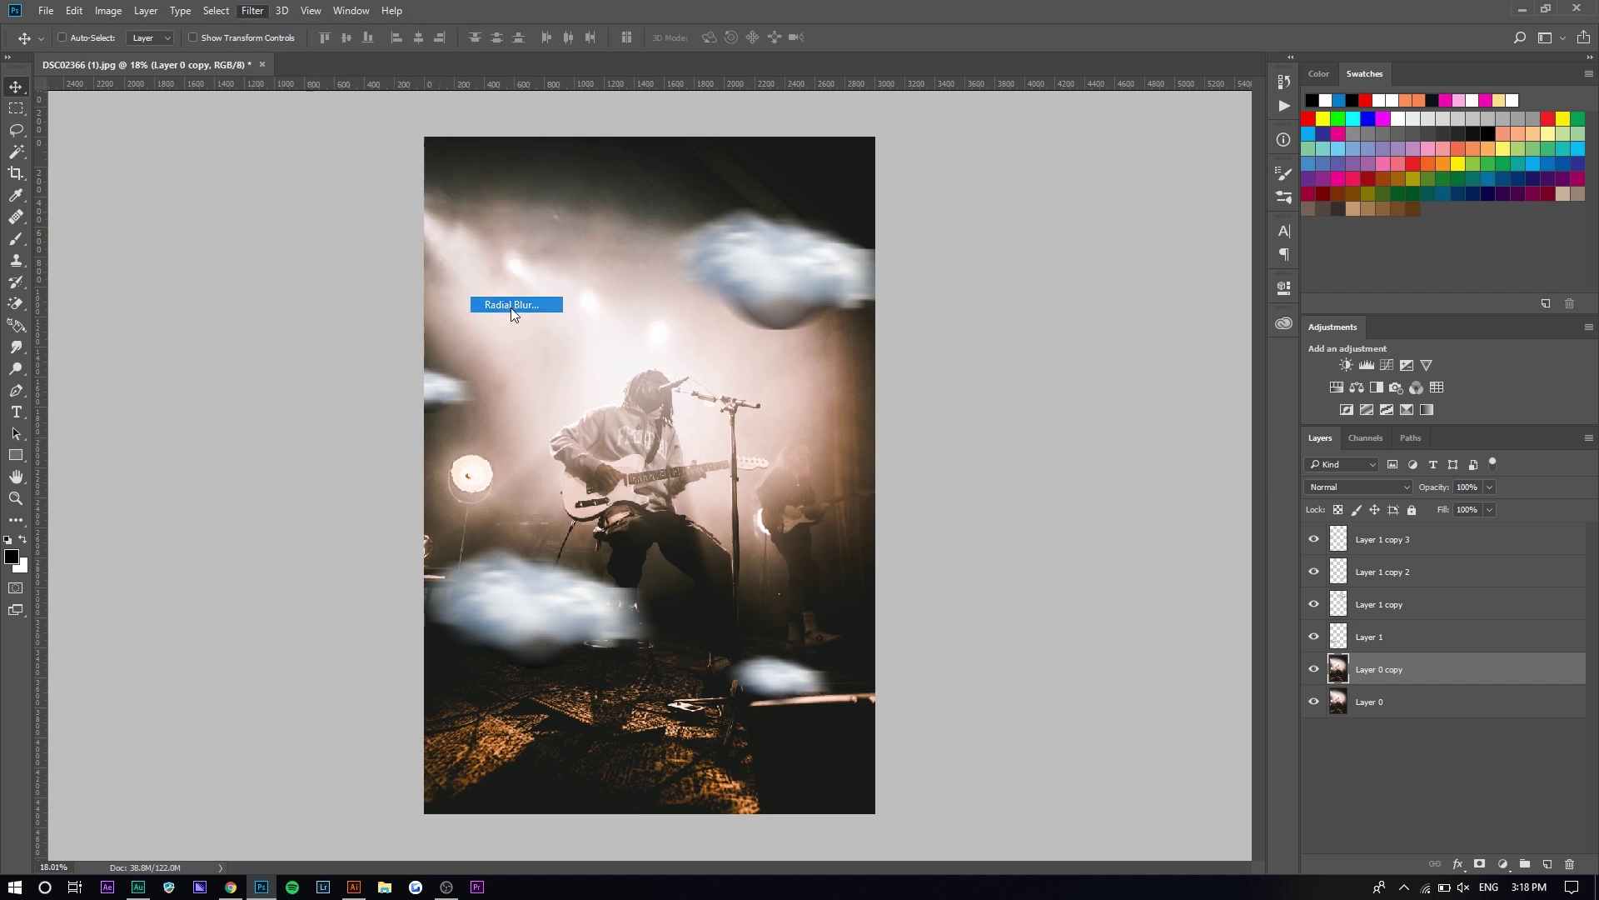
left_click(968, 314)
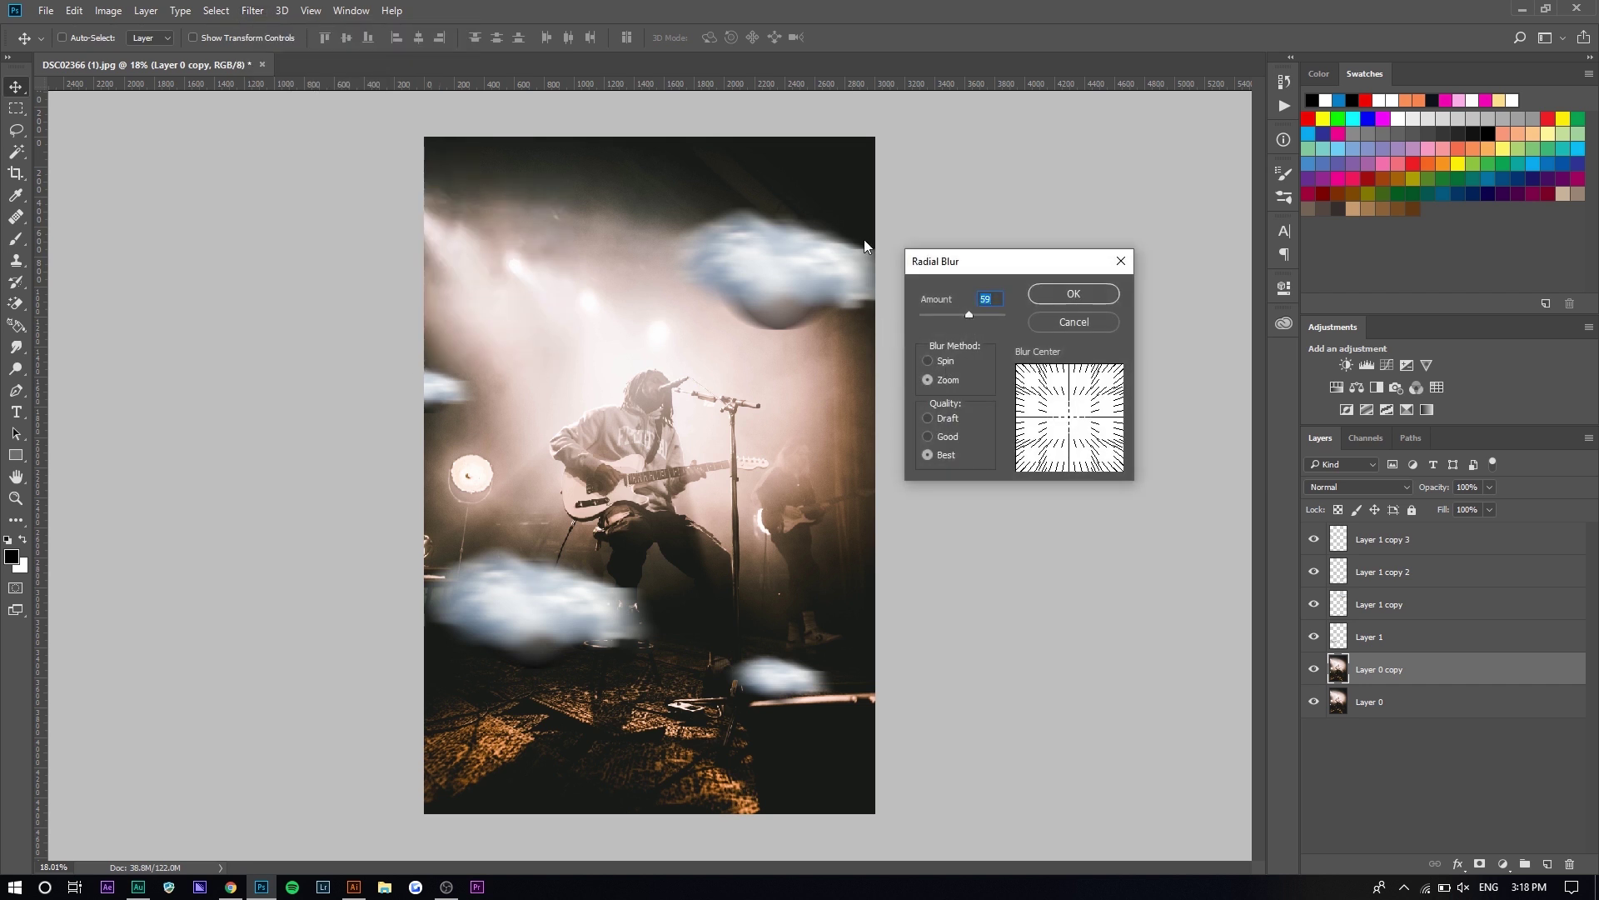
left_click_drag(983, 265, 653, 260)
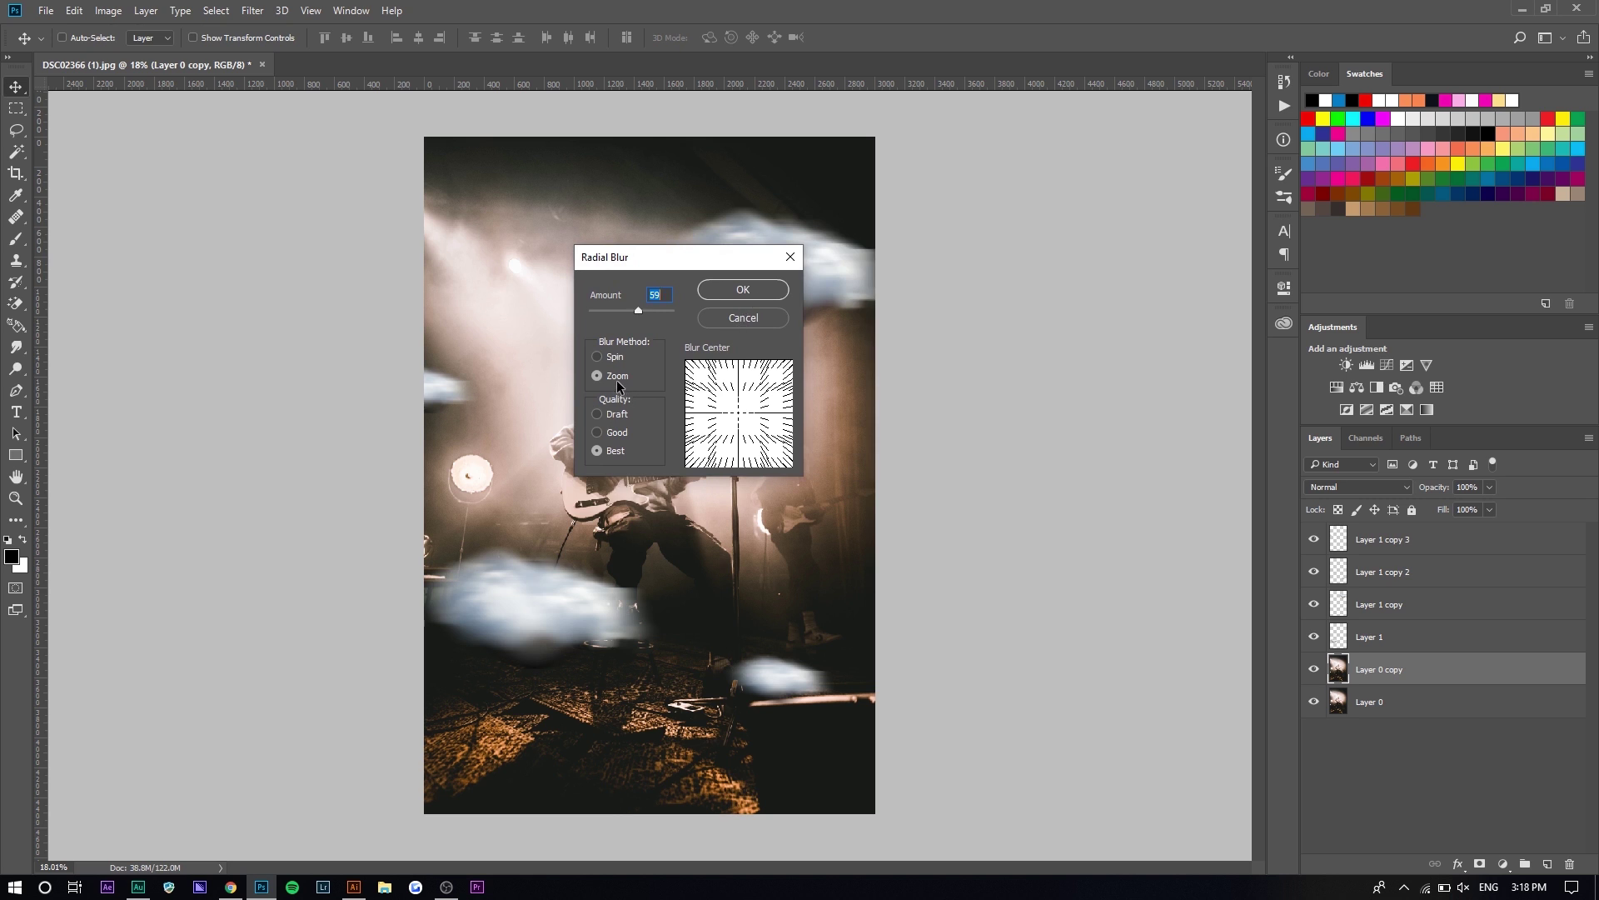
left_click(719, 287)
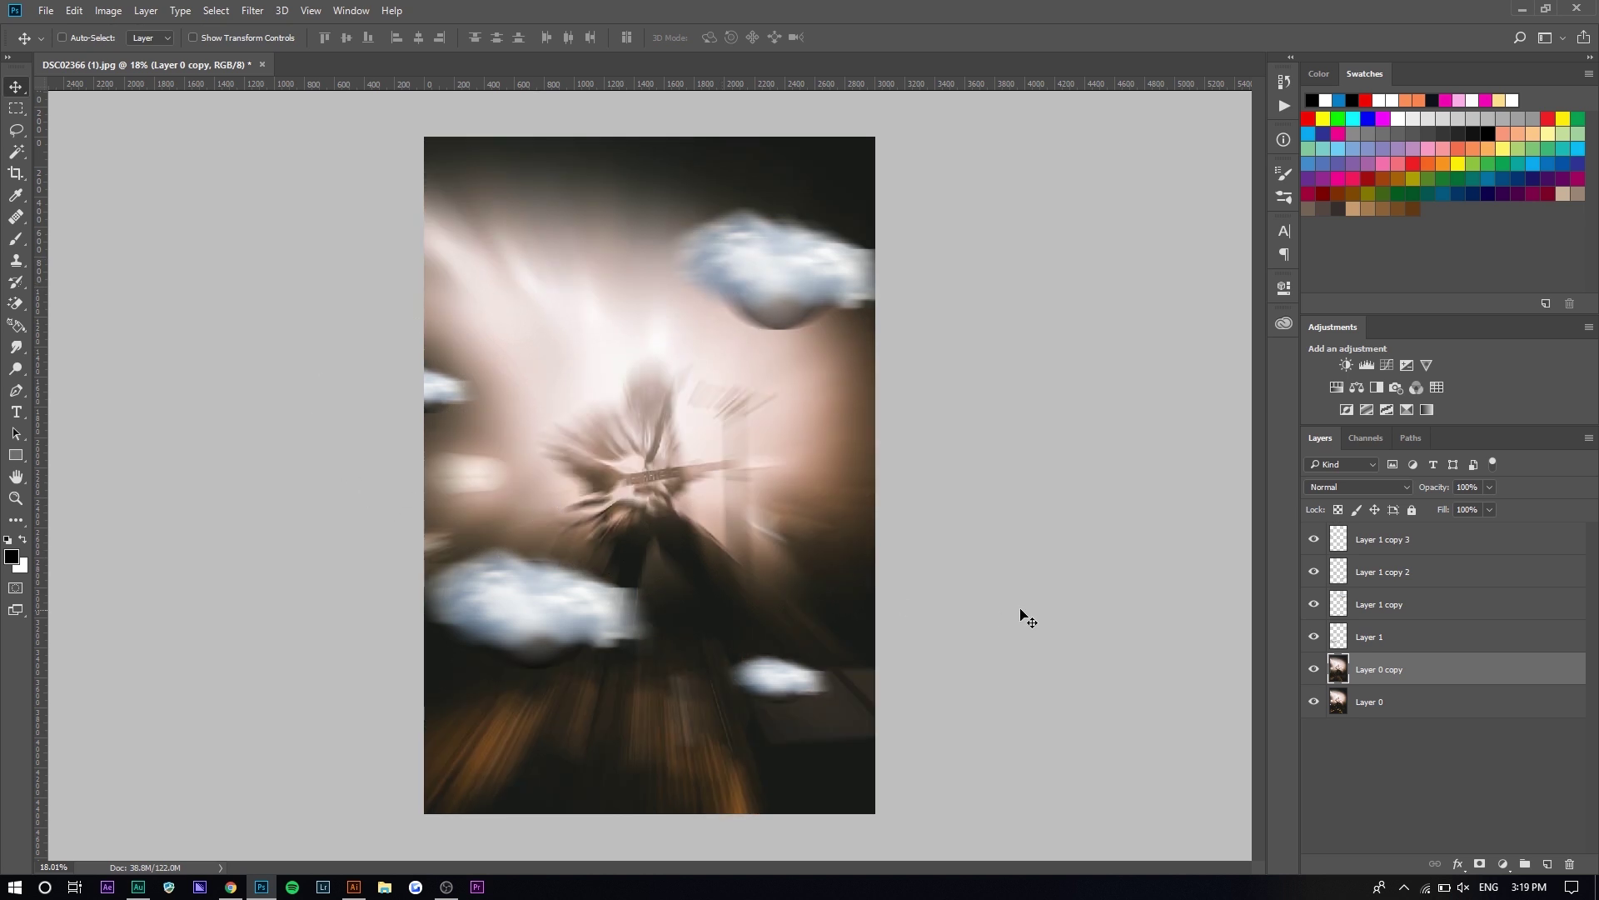
right_click(16, 303)
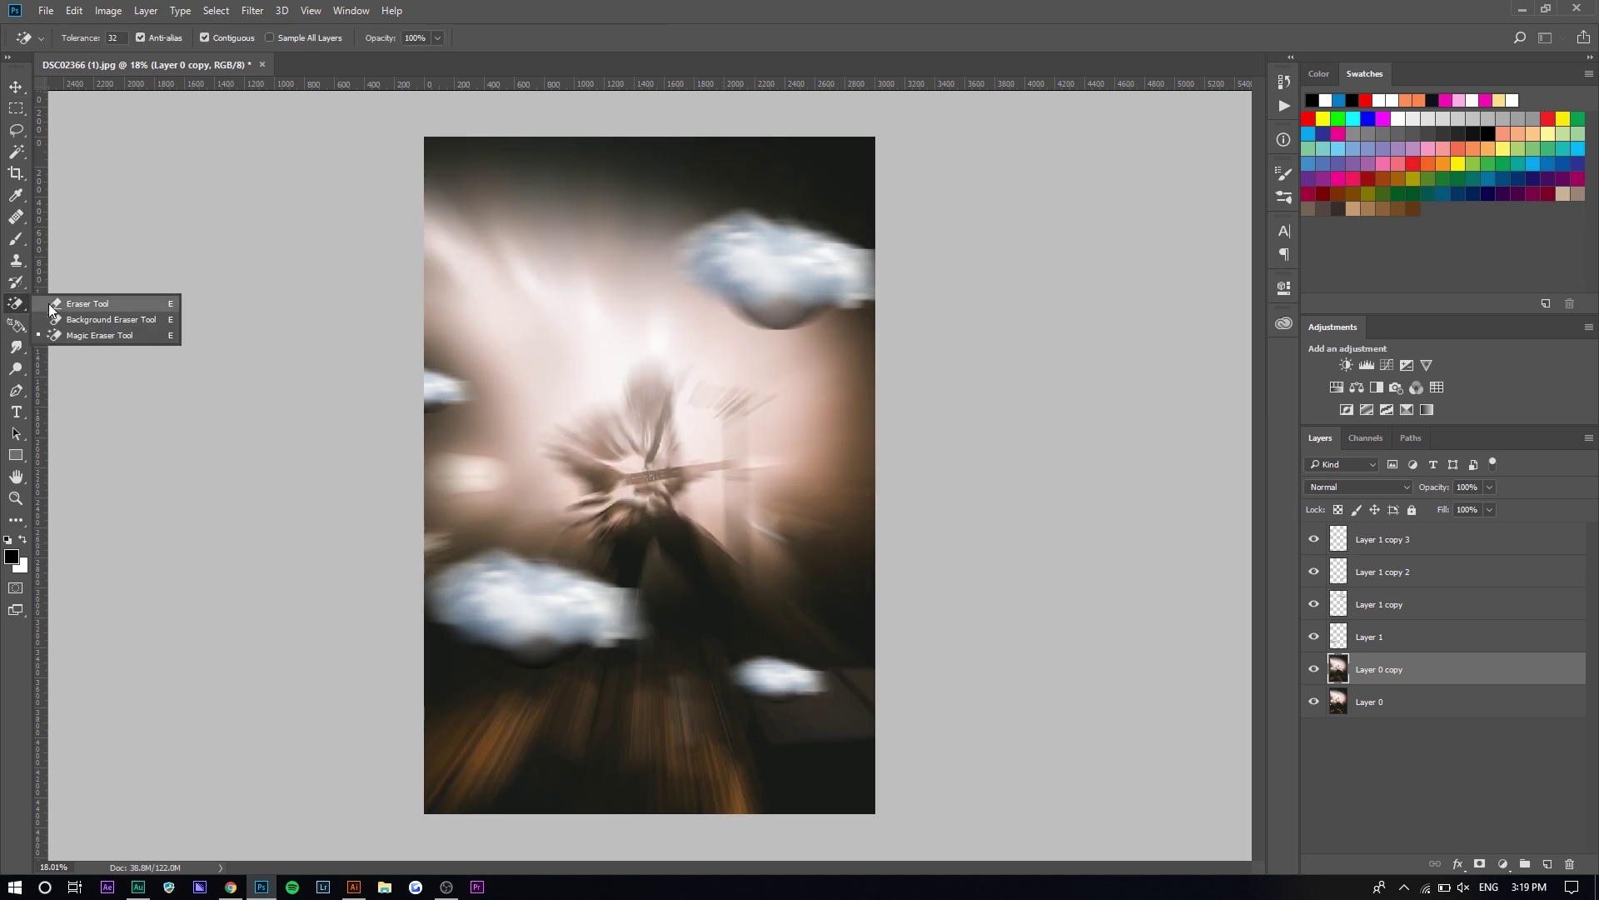
Step: Erase the blur over the guitarist with a large eraser and move Layer 0 copy to the top
left_click(49, 304)
left_click(86, 37)
left_click_drag(196, 91, 183, 114)
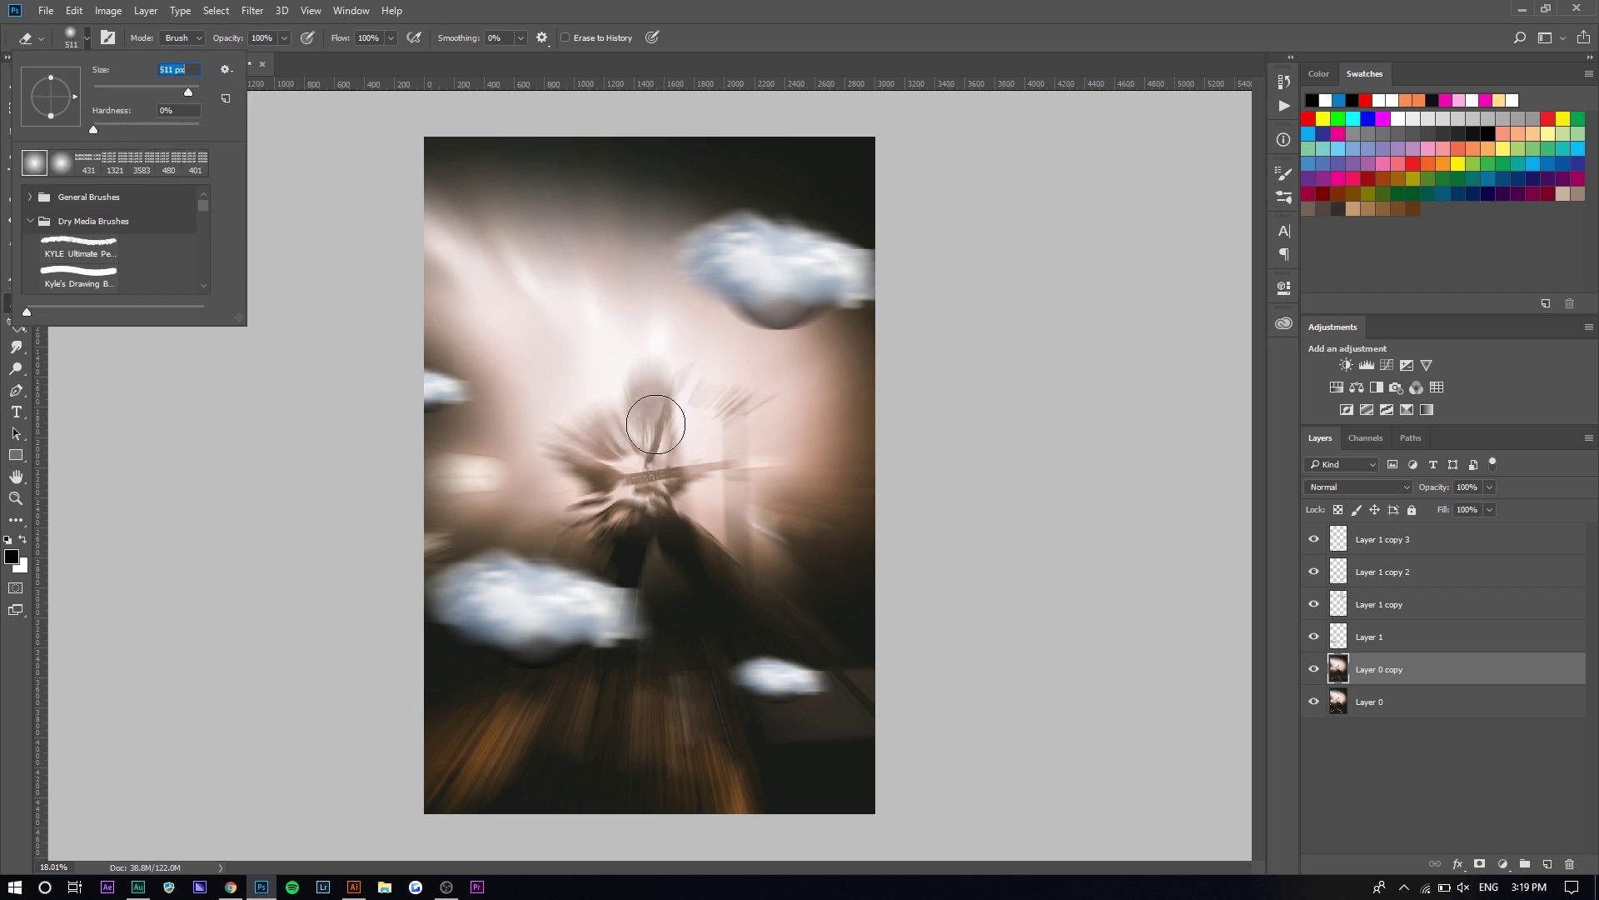
left_click_drag(192, 93, 192, 93)
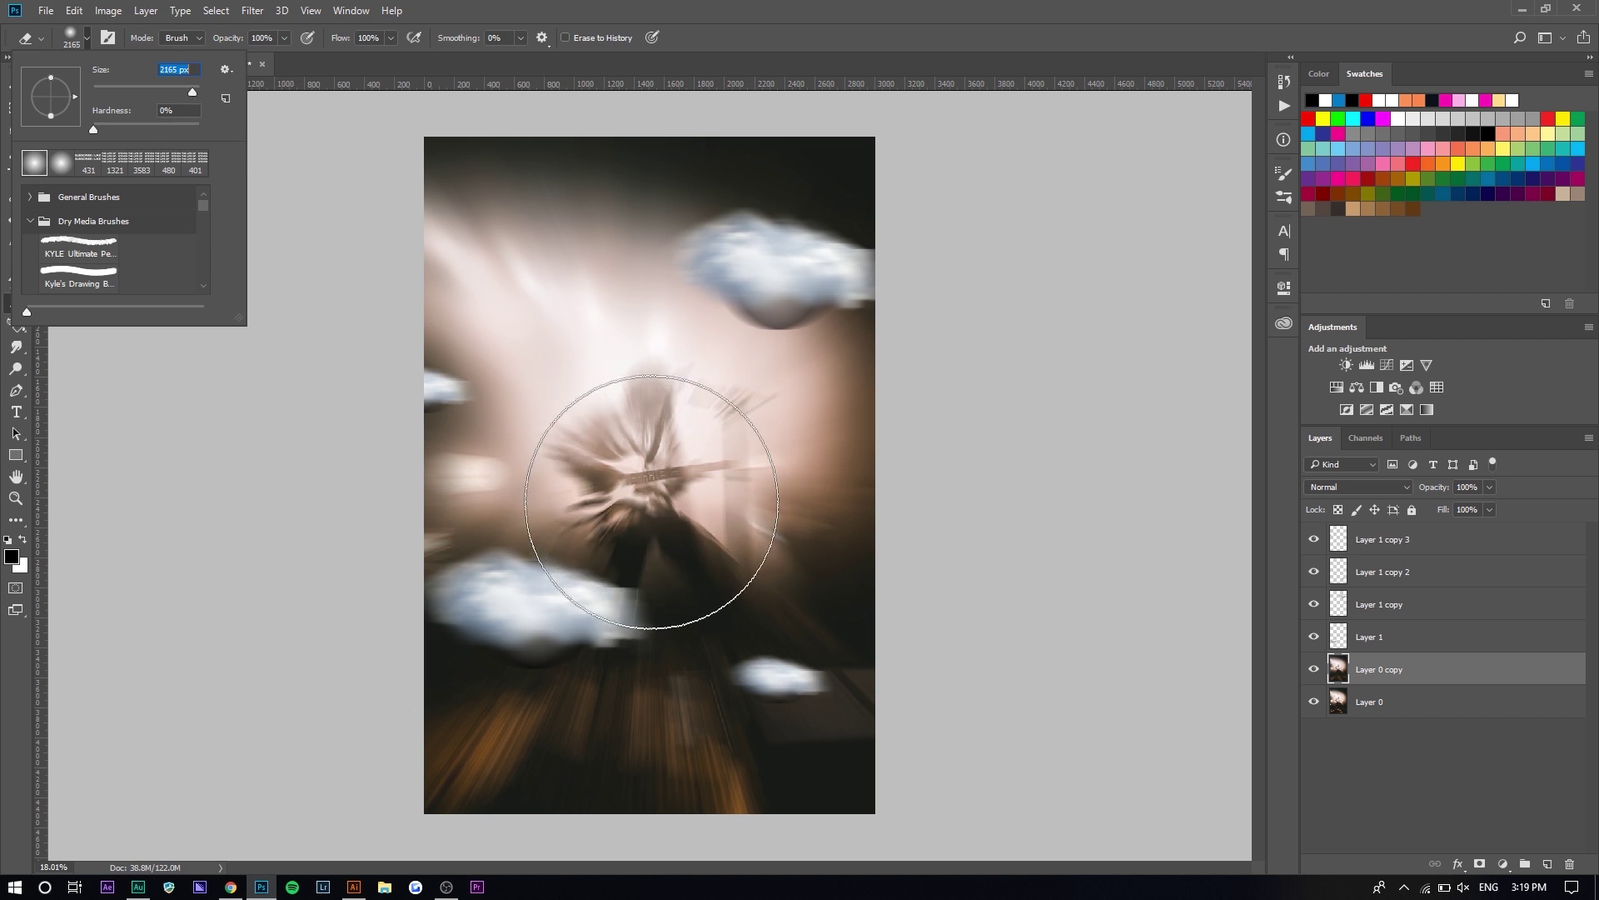
left_click_drag(642, 500, 649, 454)
key("v")
left_click_drag(1379, 669, 1383, 534)
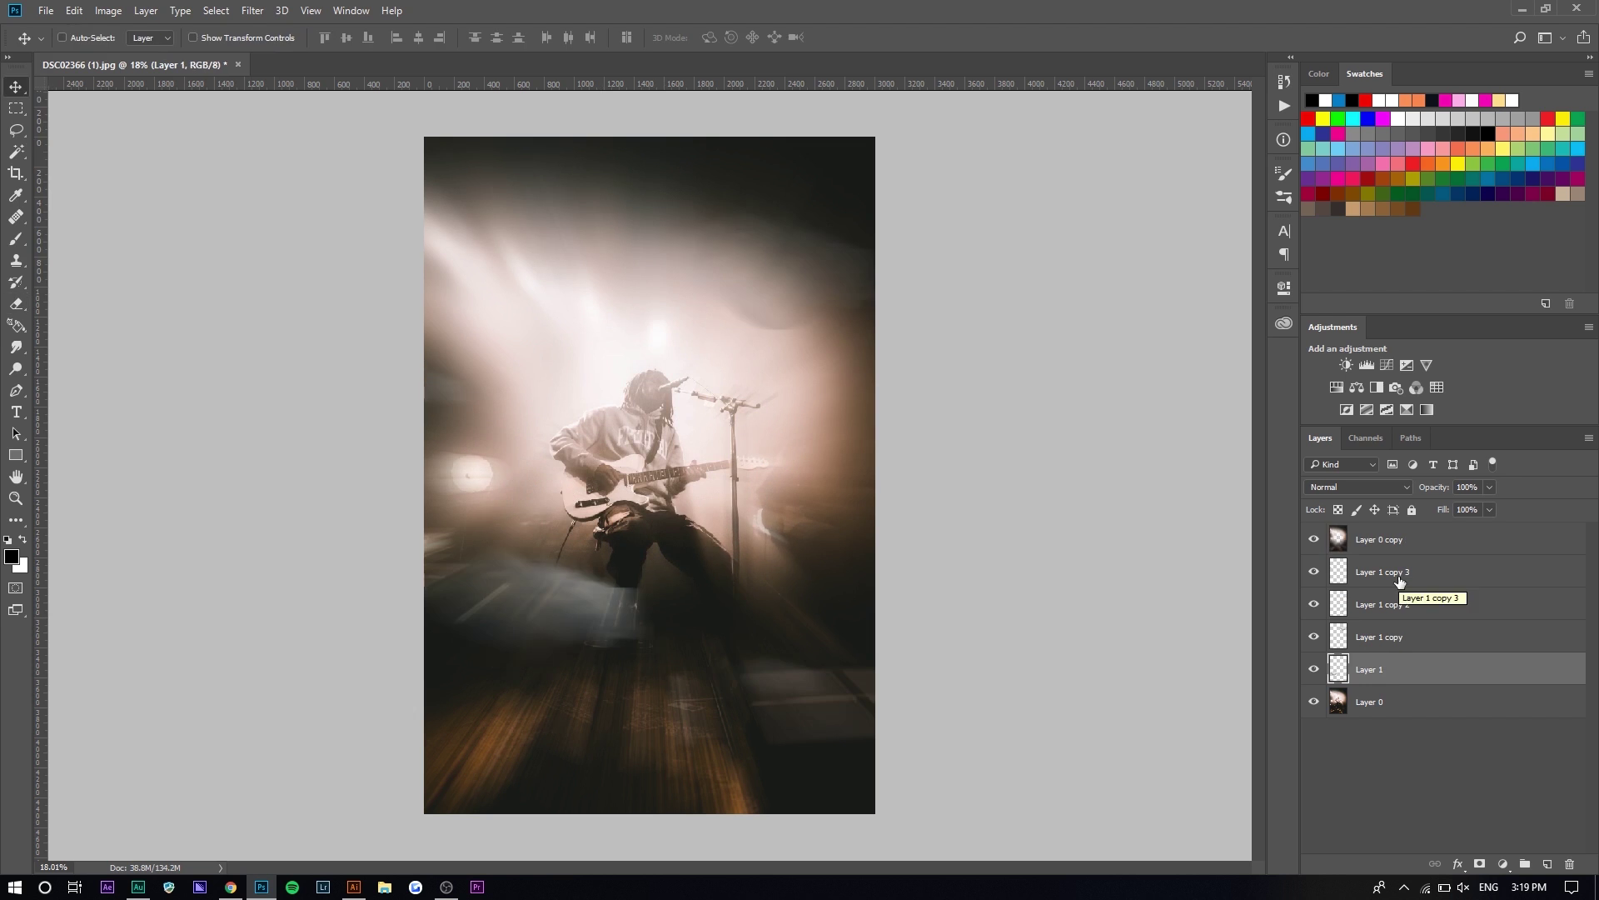
Step: Reorder the cloud layers above the blurred photo, moving Layer 1 to the top of the stack
left_click_drag(1399, 580, 1400, 536)
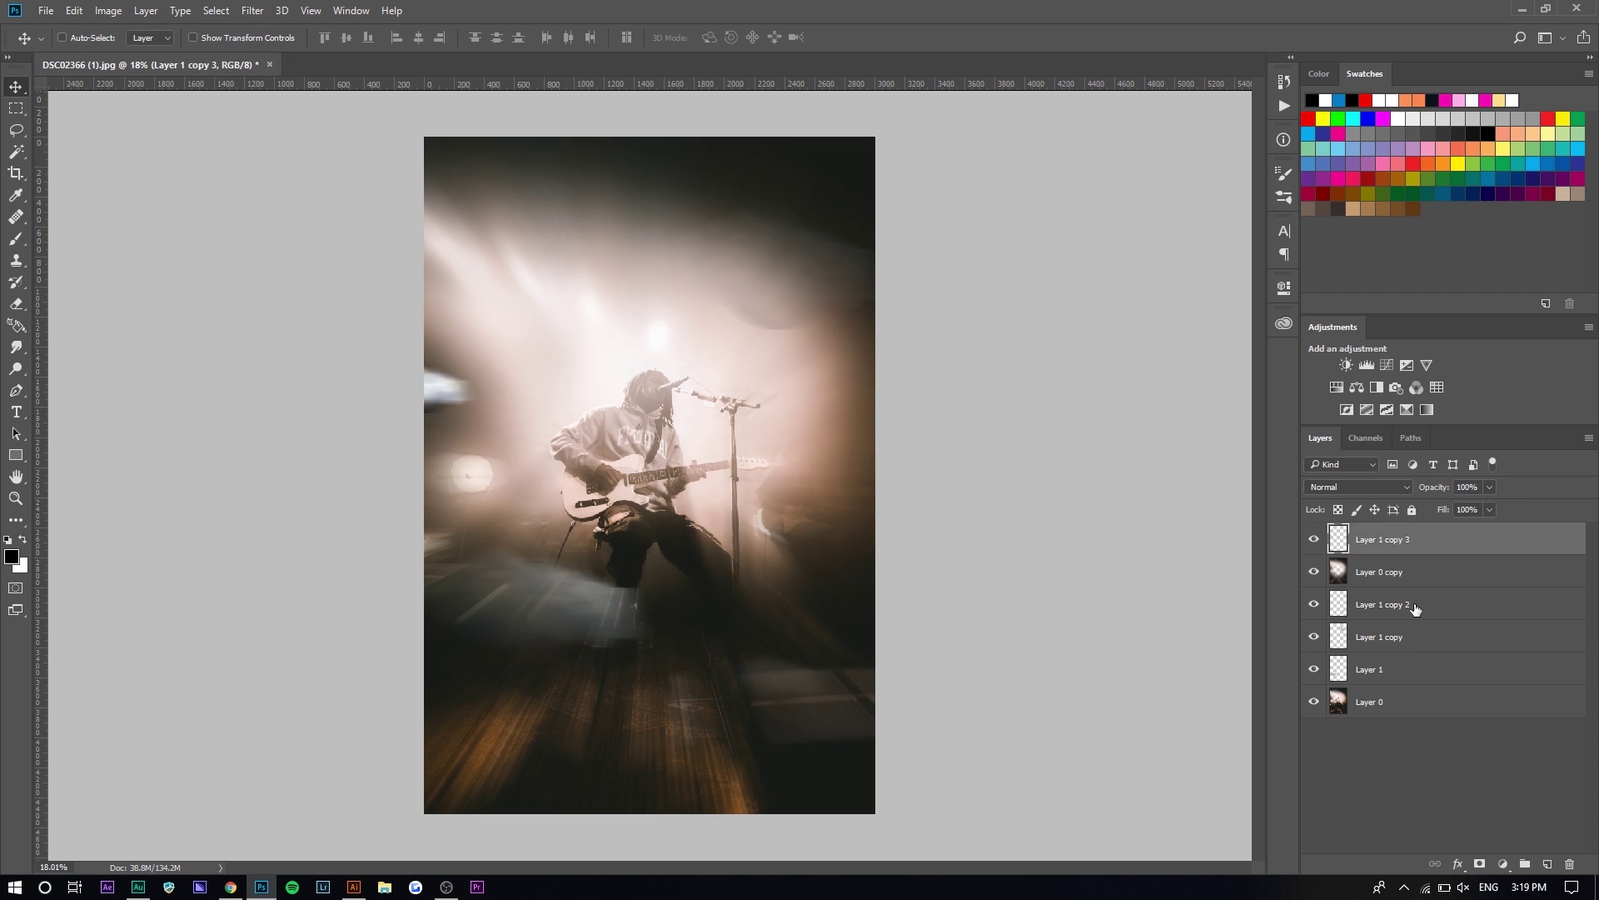
left_click_drag(1425, 643, 1427, 571)
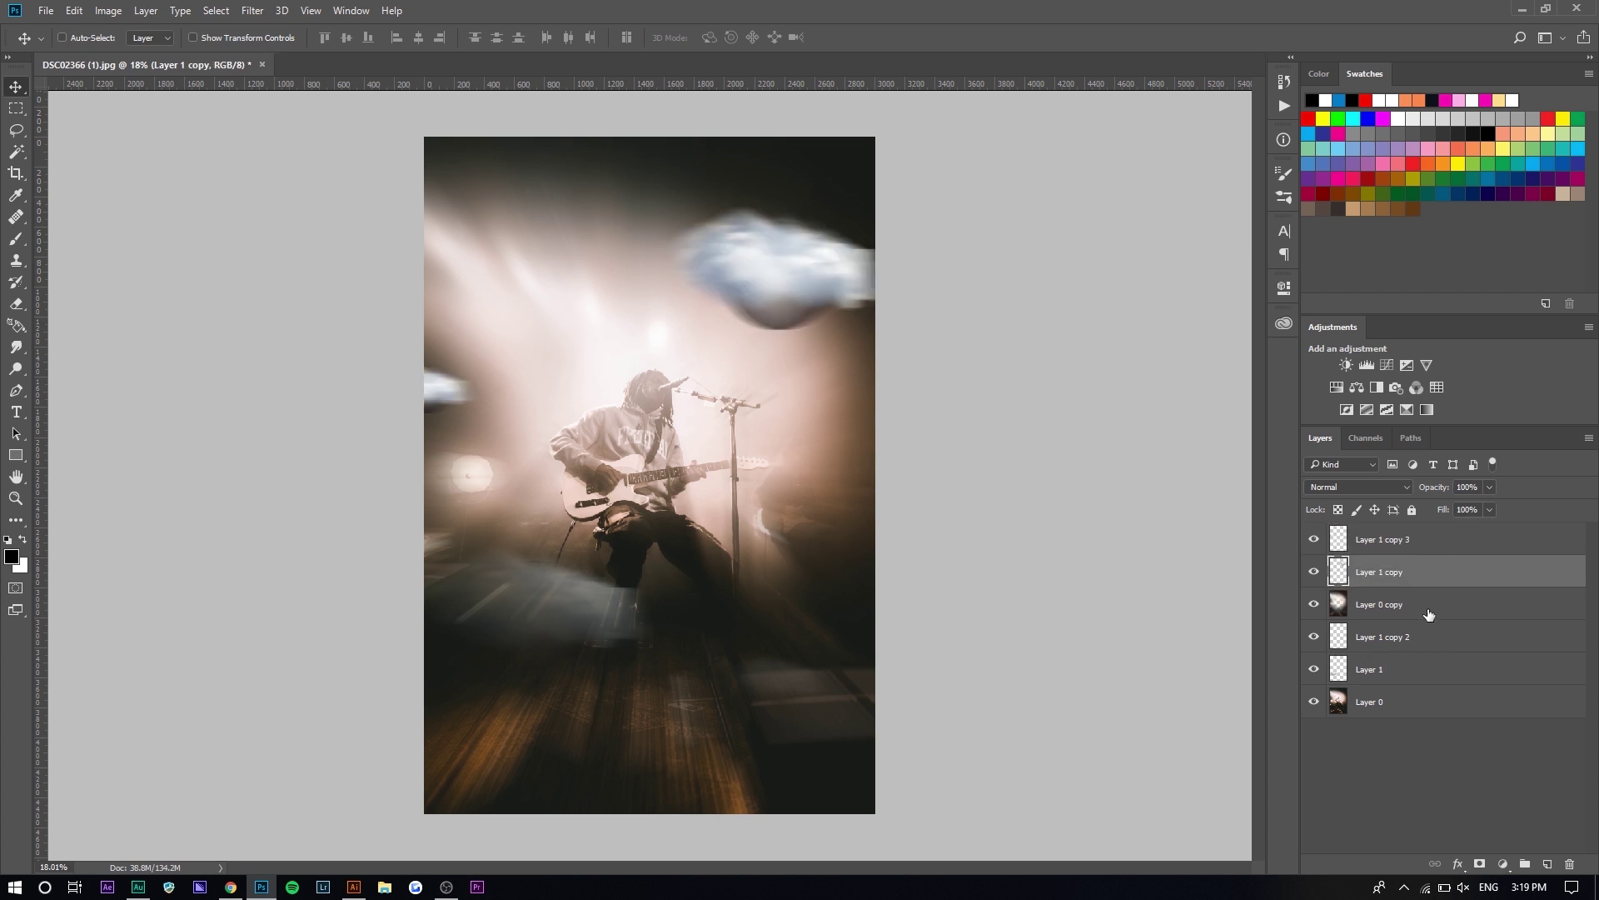
left_click(1491, 488)
left_click(1463, 507)
left_click_drag(1471, 508, 1495, 507)
left_click_drag(1369, 669, 1416, 536)
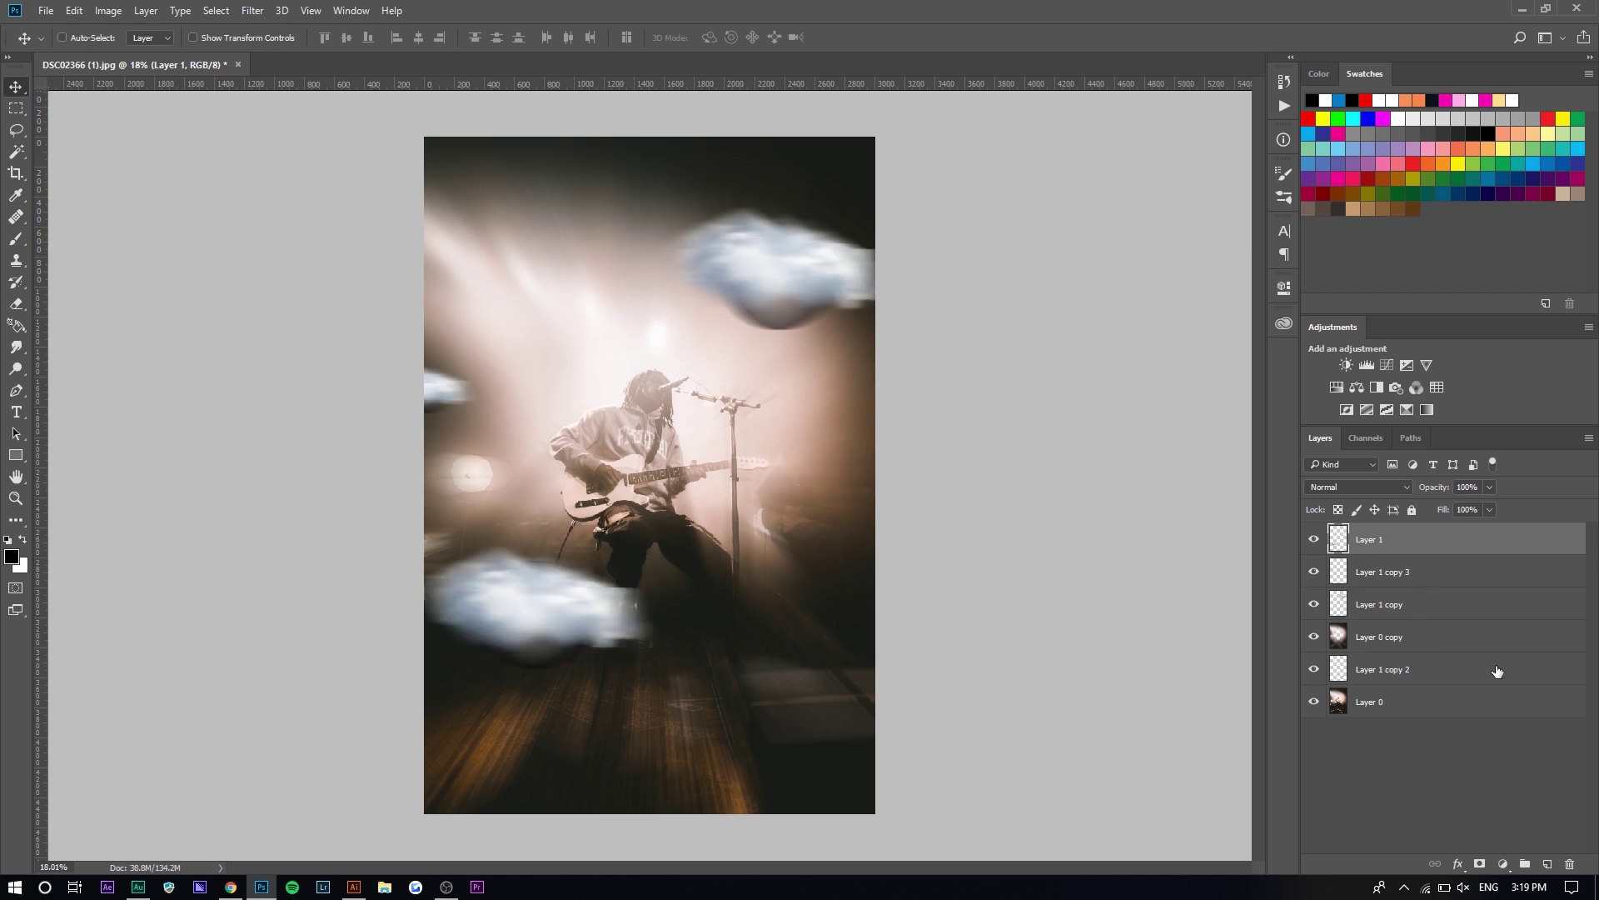
left_click(1313, 672)
left_click(1314, 671)
Step: Group the five cloud and blur layers into Group 1, then compare with the group hidden
left_click(1397, 667, "shift")
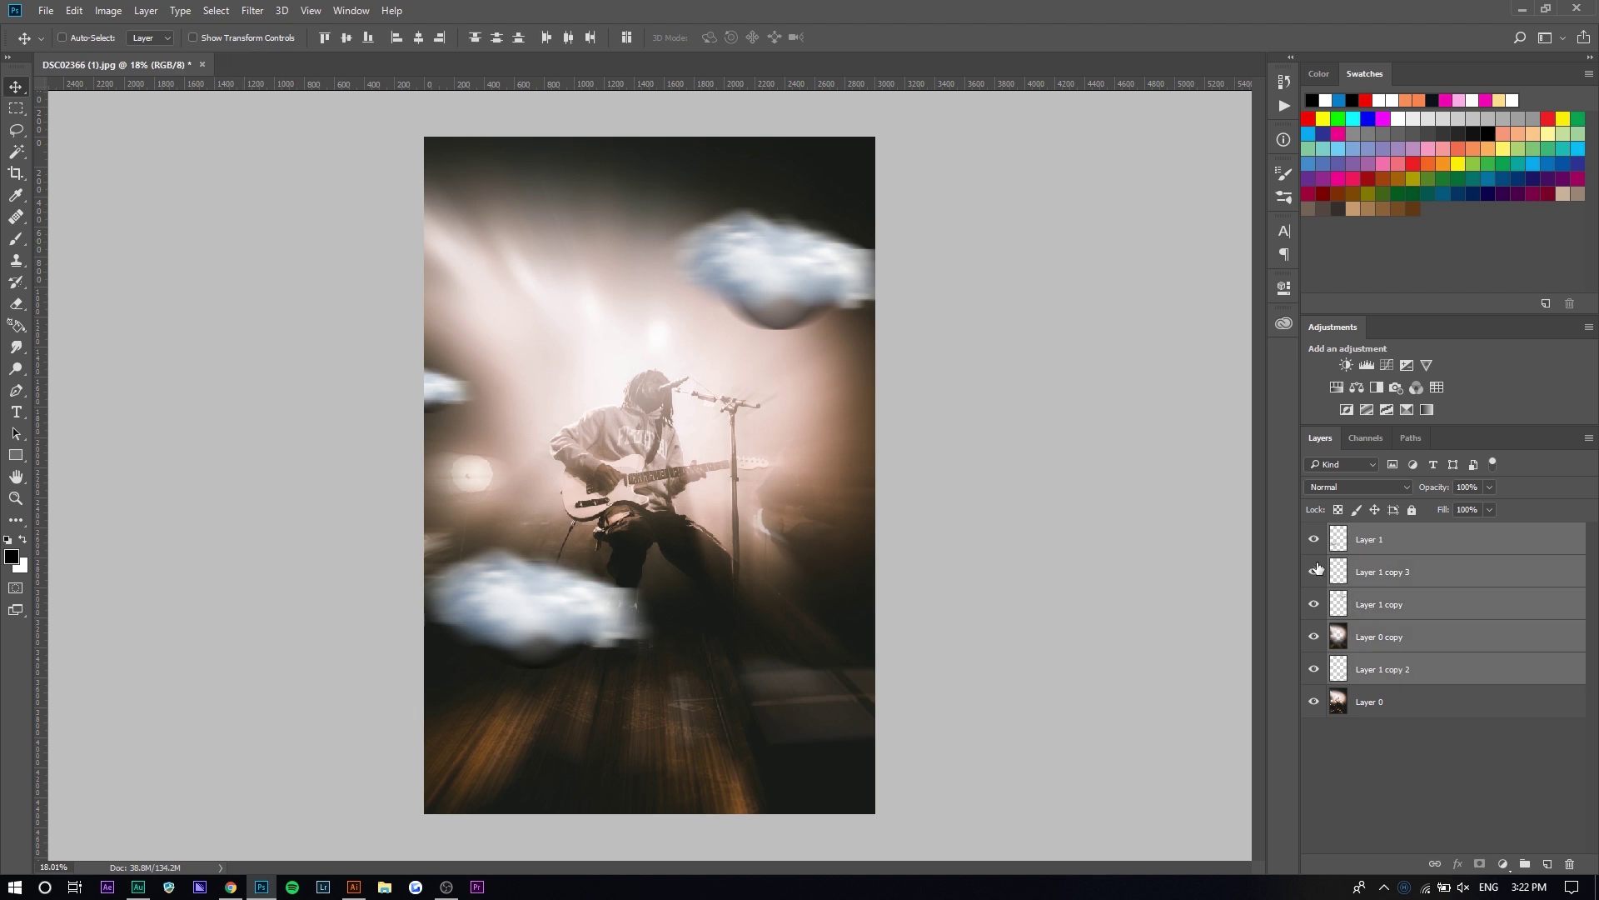
key("ctrl")
key("ctrl+g")
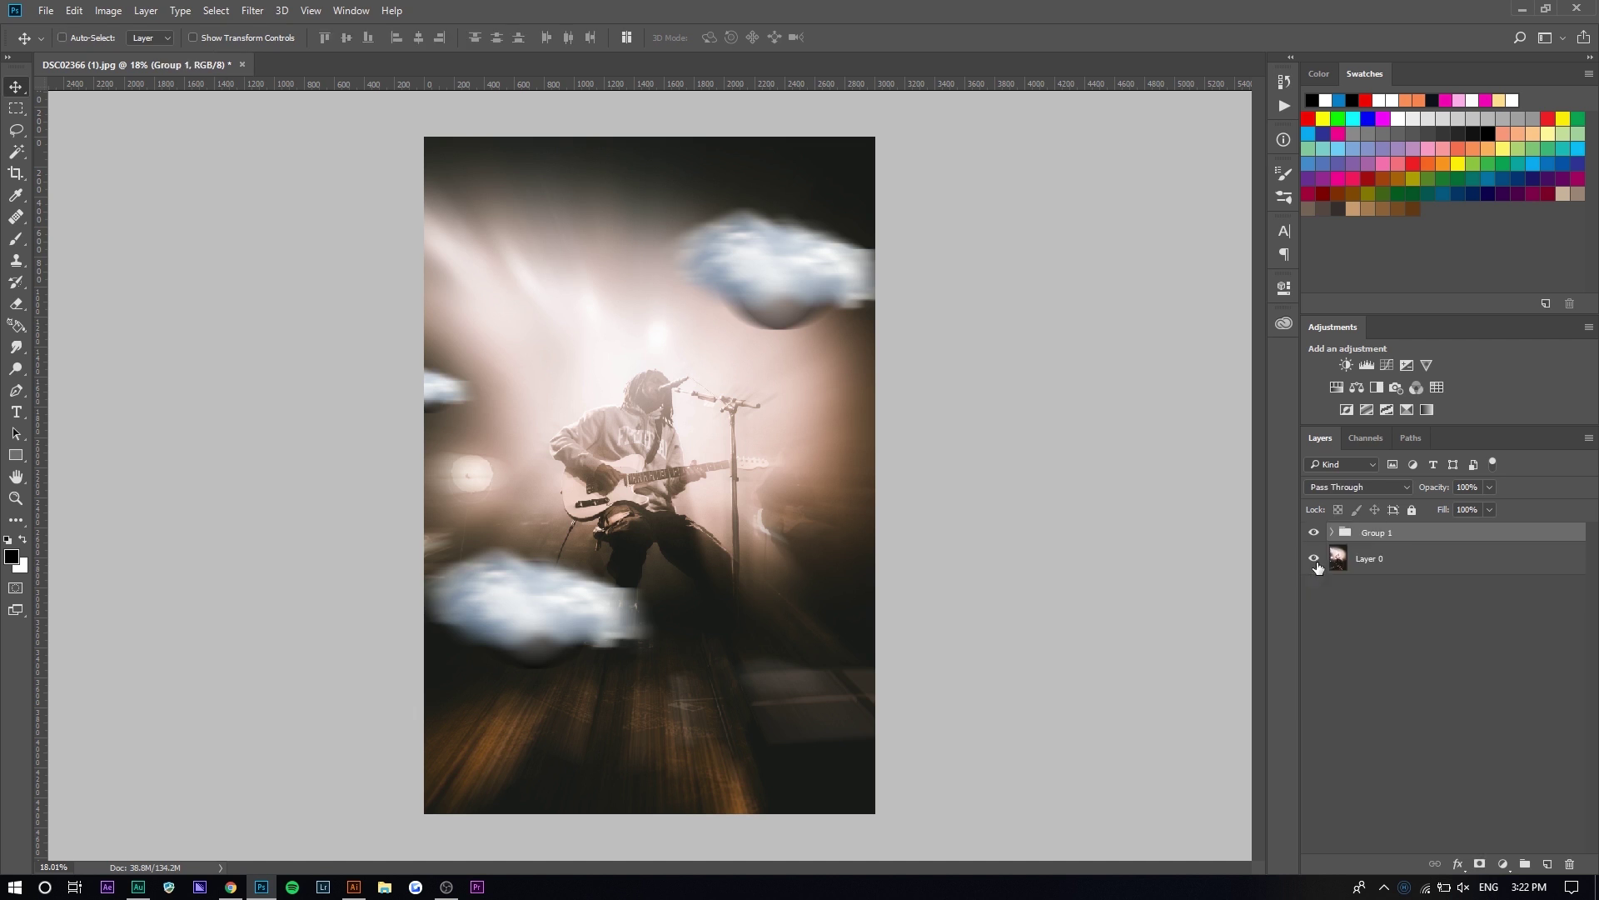
left_click(1314, 534)
left_click(1312, 534)
left_click(1312, 534)
left_click(1312, 534)
Step: Lower Layer 0 copy's opacity to 76% so the stage floor shows through
left_click(1312, 534)
left_click(1312, 534)
left_click(1489, 486)
left_click_drag(1492, 508, 1464, 511)
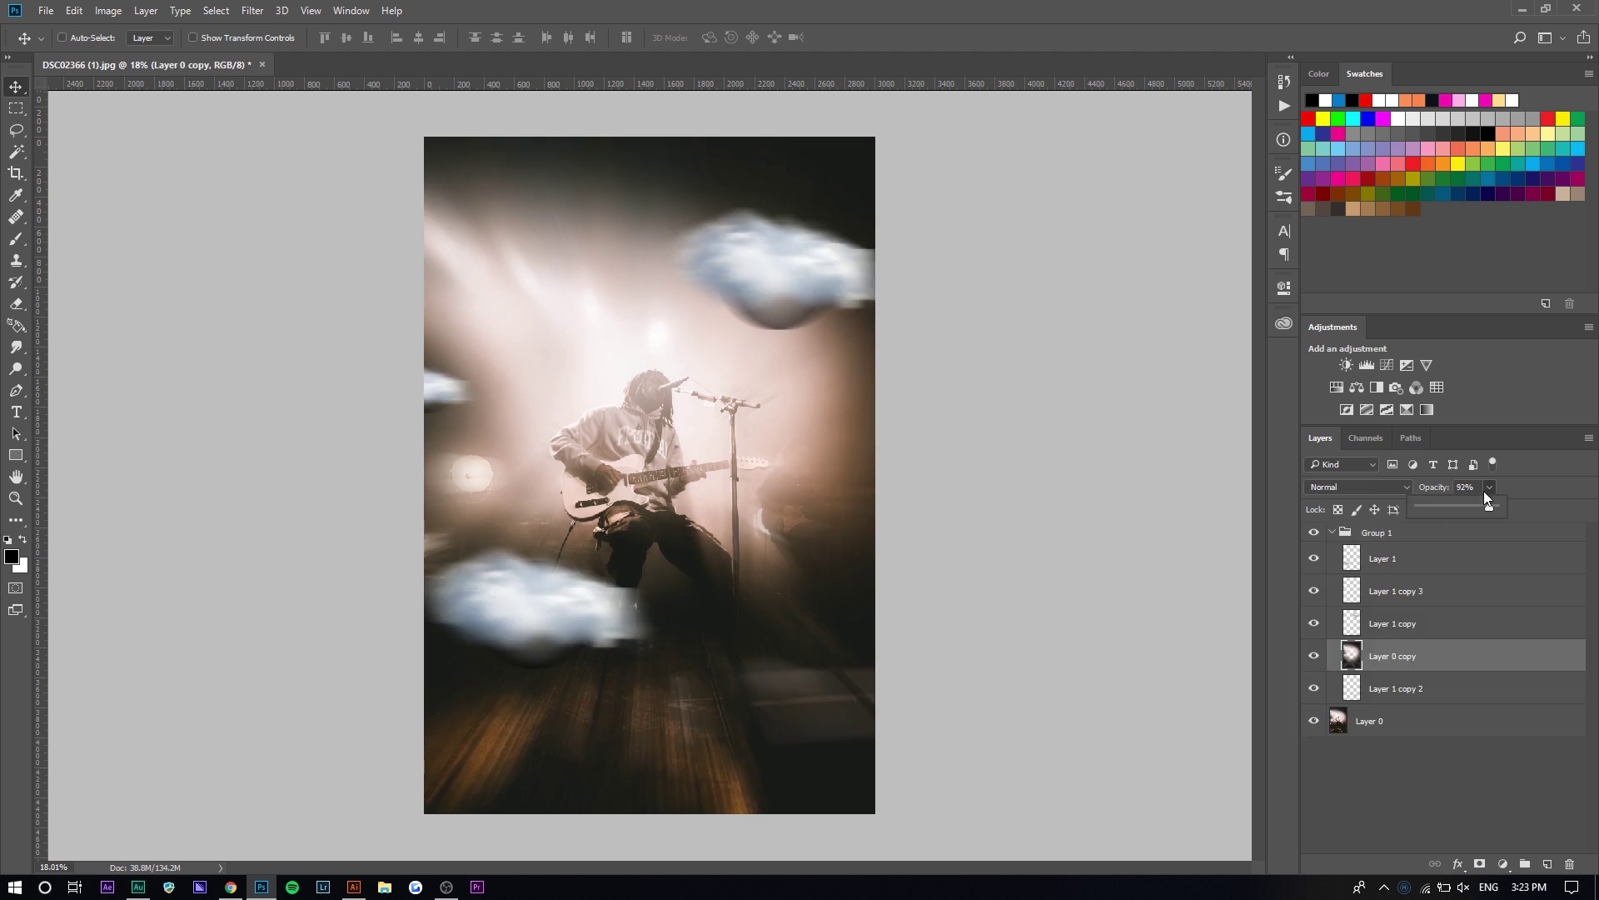
left_click(1463, 507)
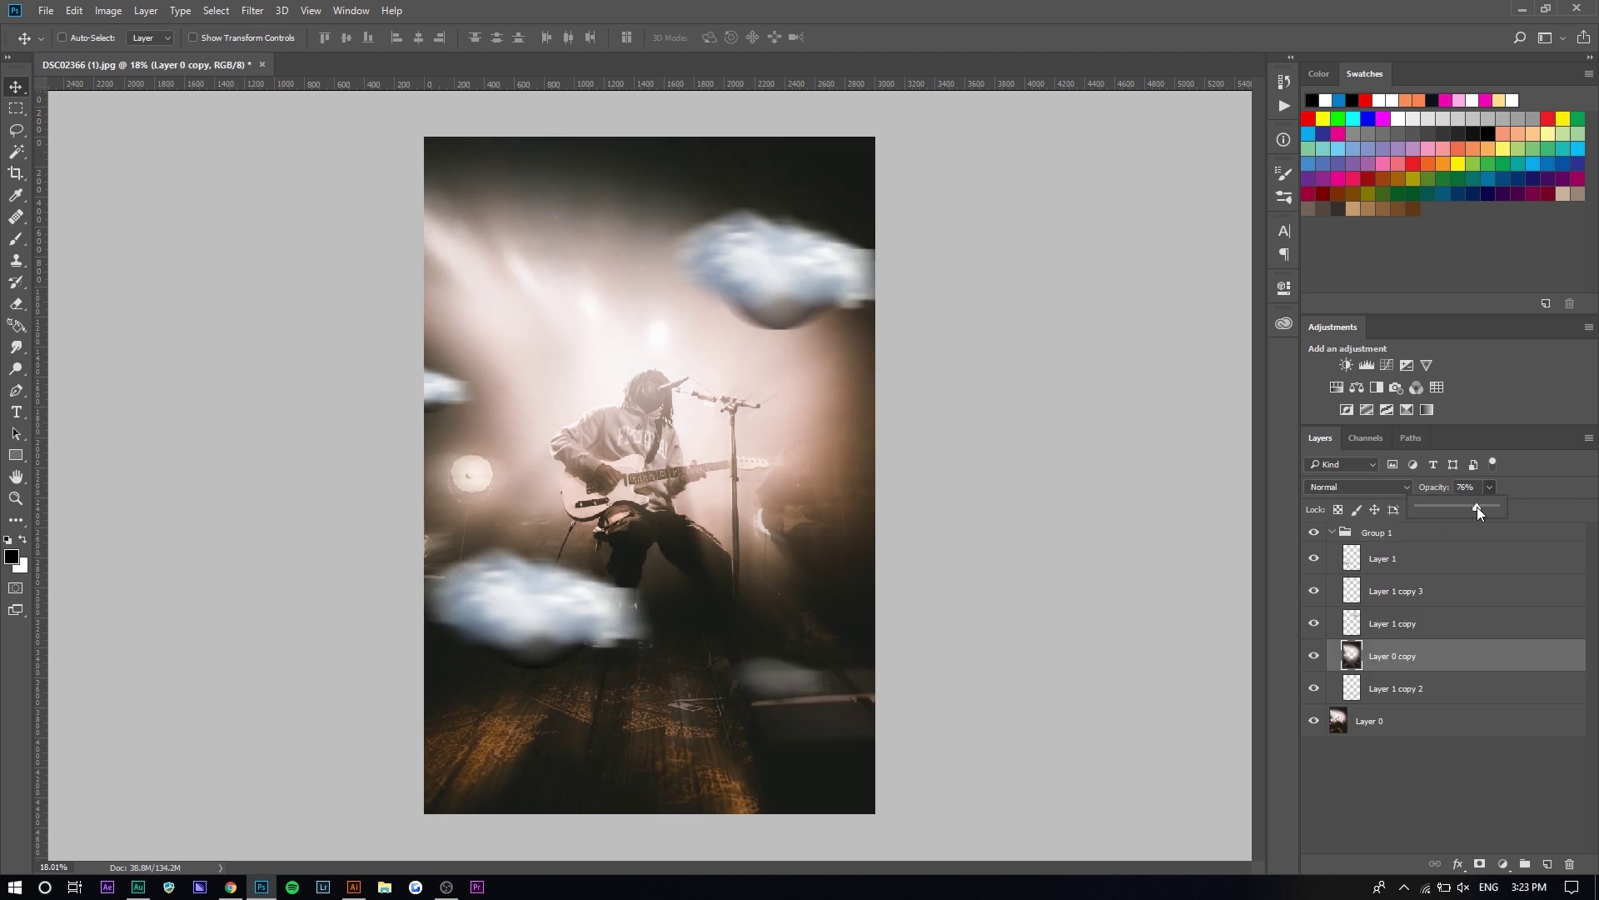
left_click(1361, 543)
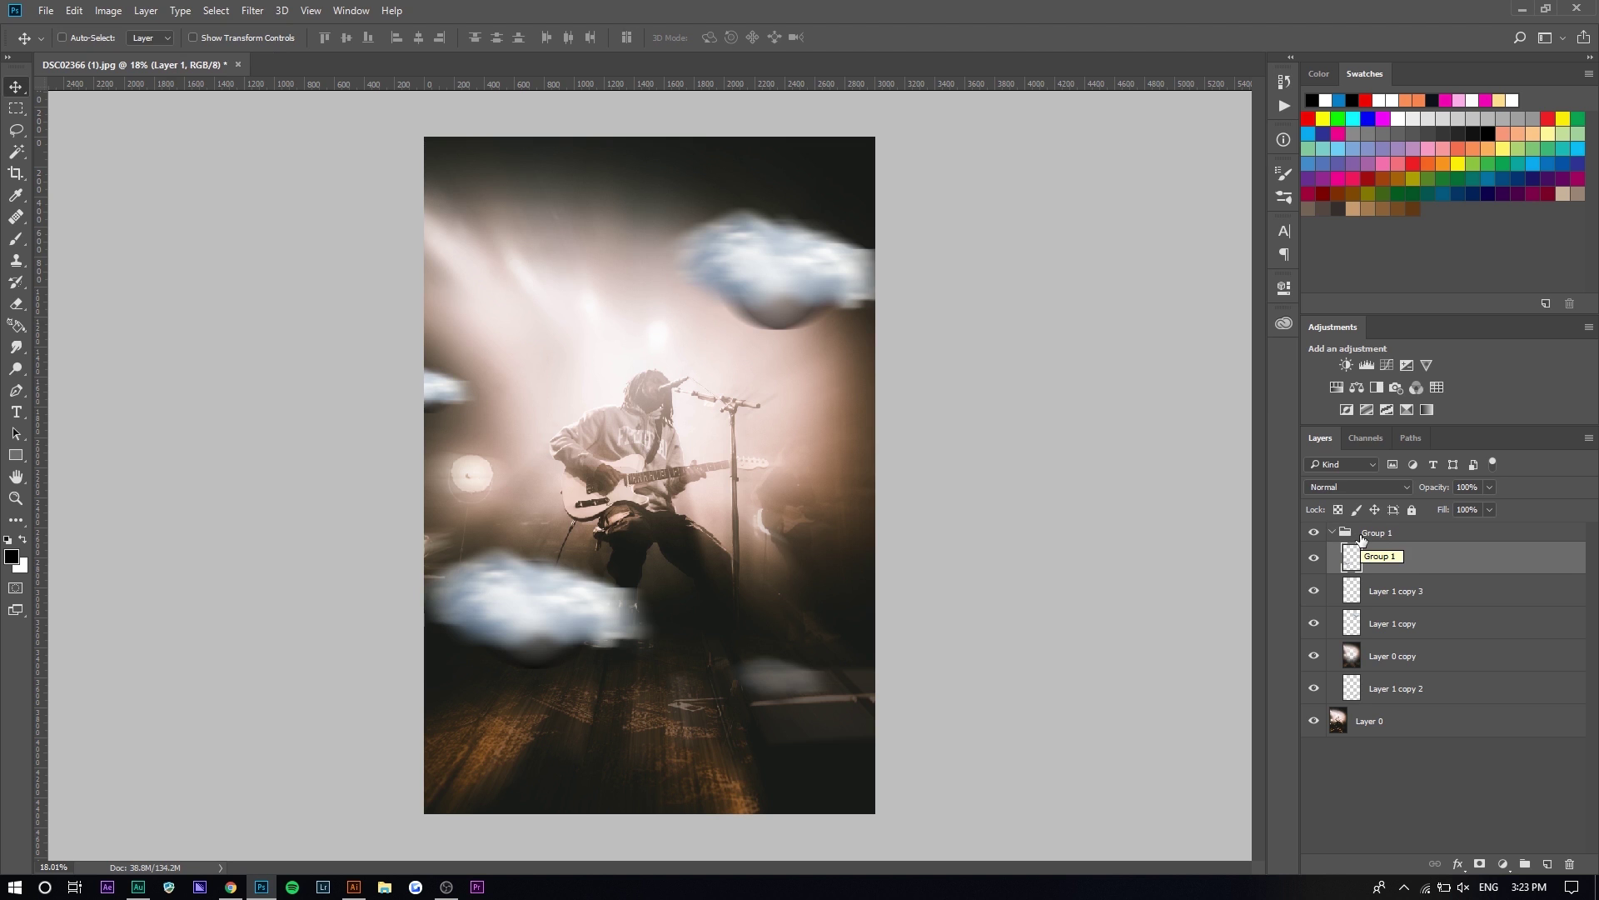
Step: Search the Libraries for 'butterfly', try placing the monarch preview, then delete it
left_click(1275, 325)
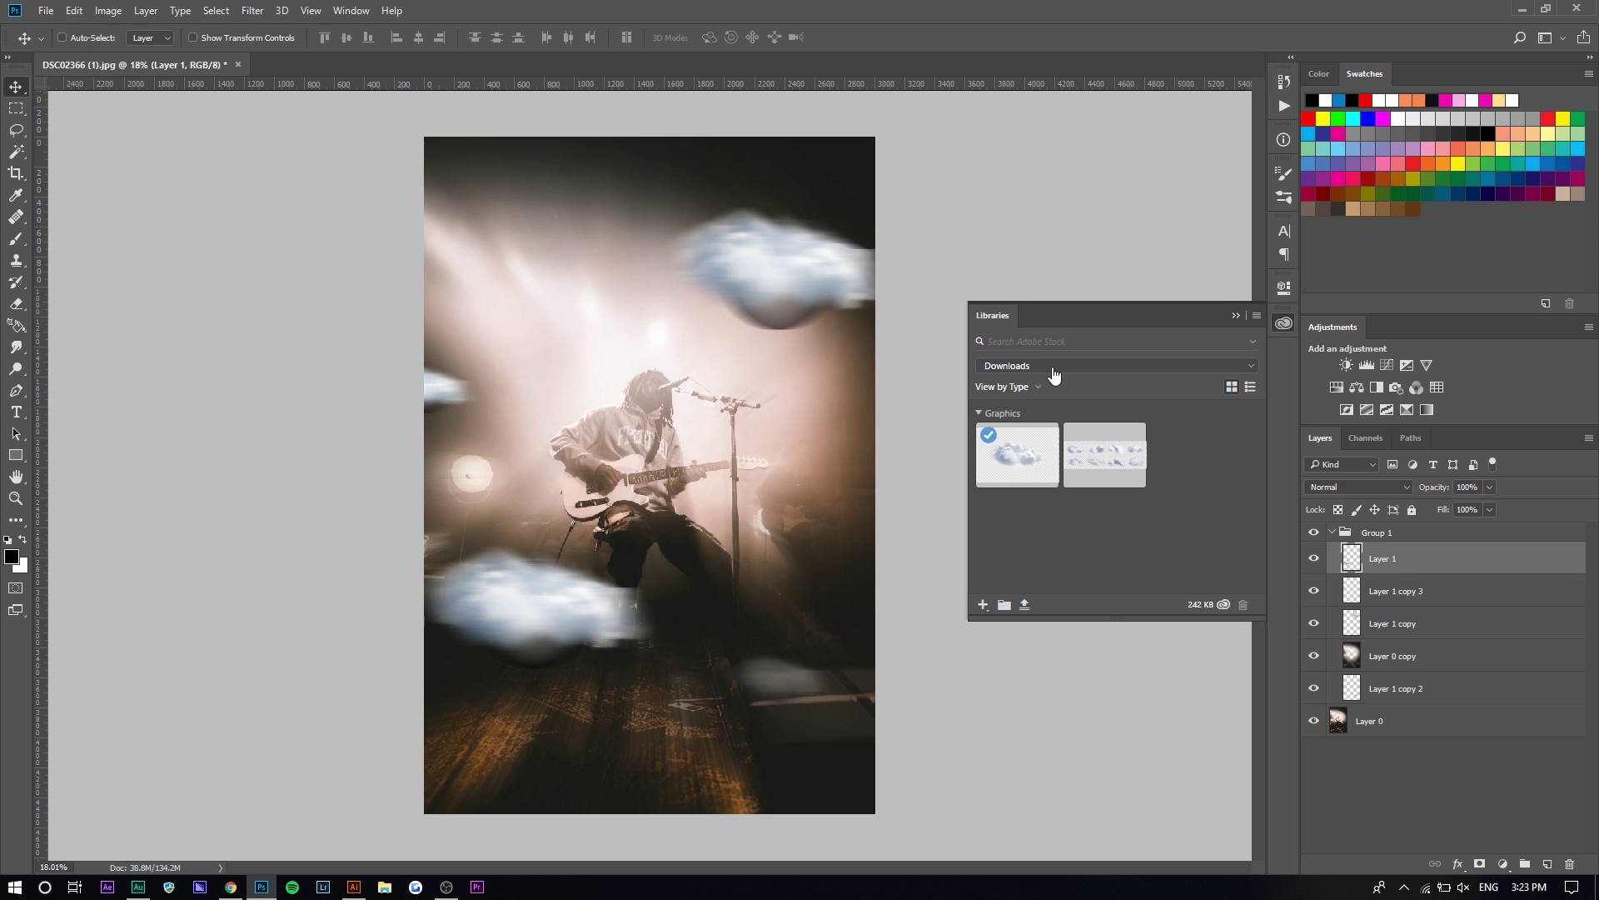
type("butterfly")
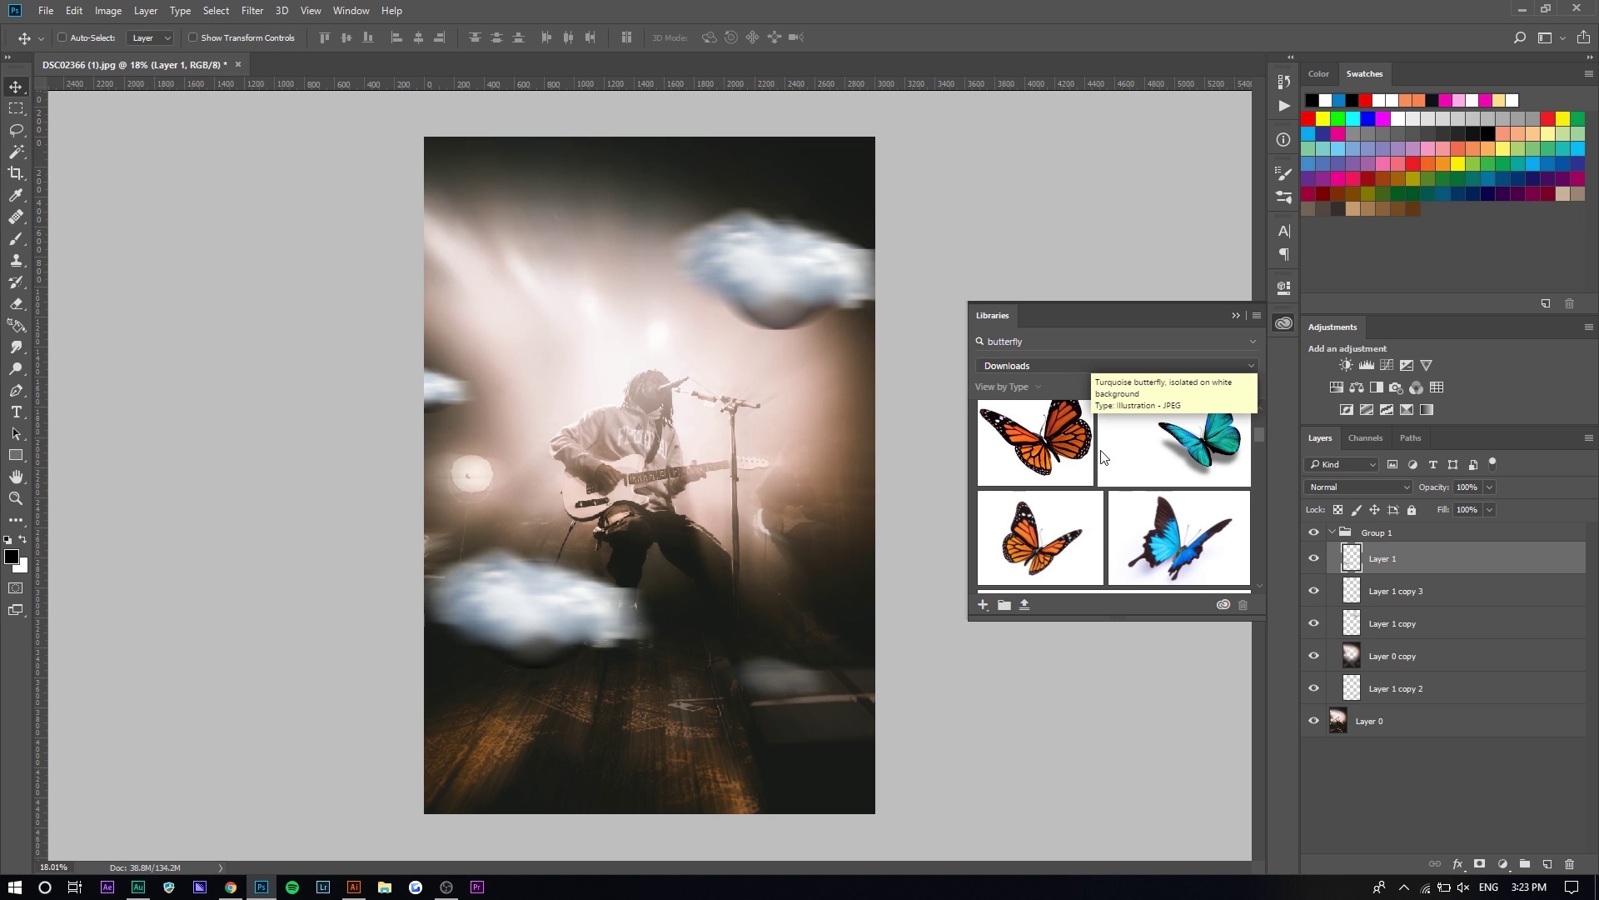
scroll(1053, 456, "up", 1)
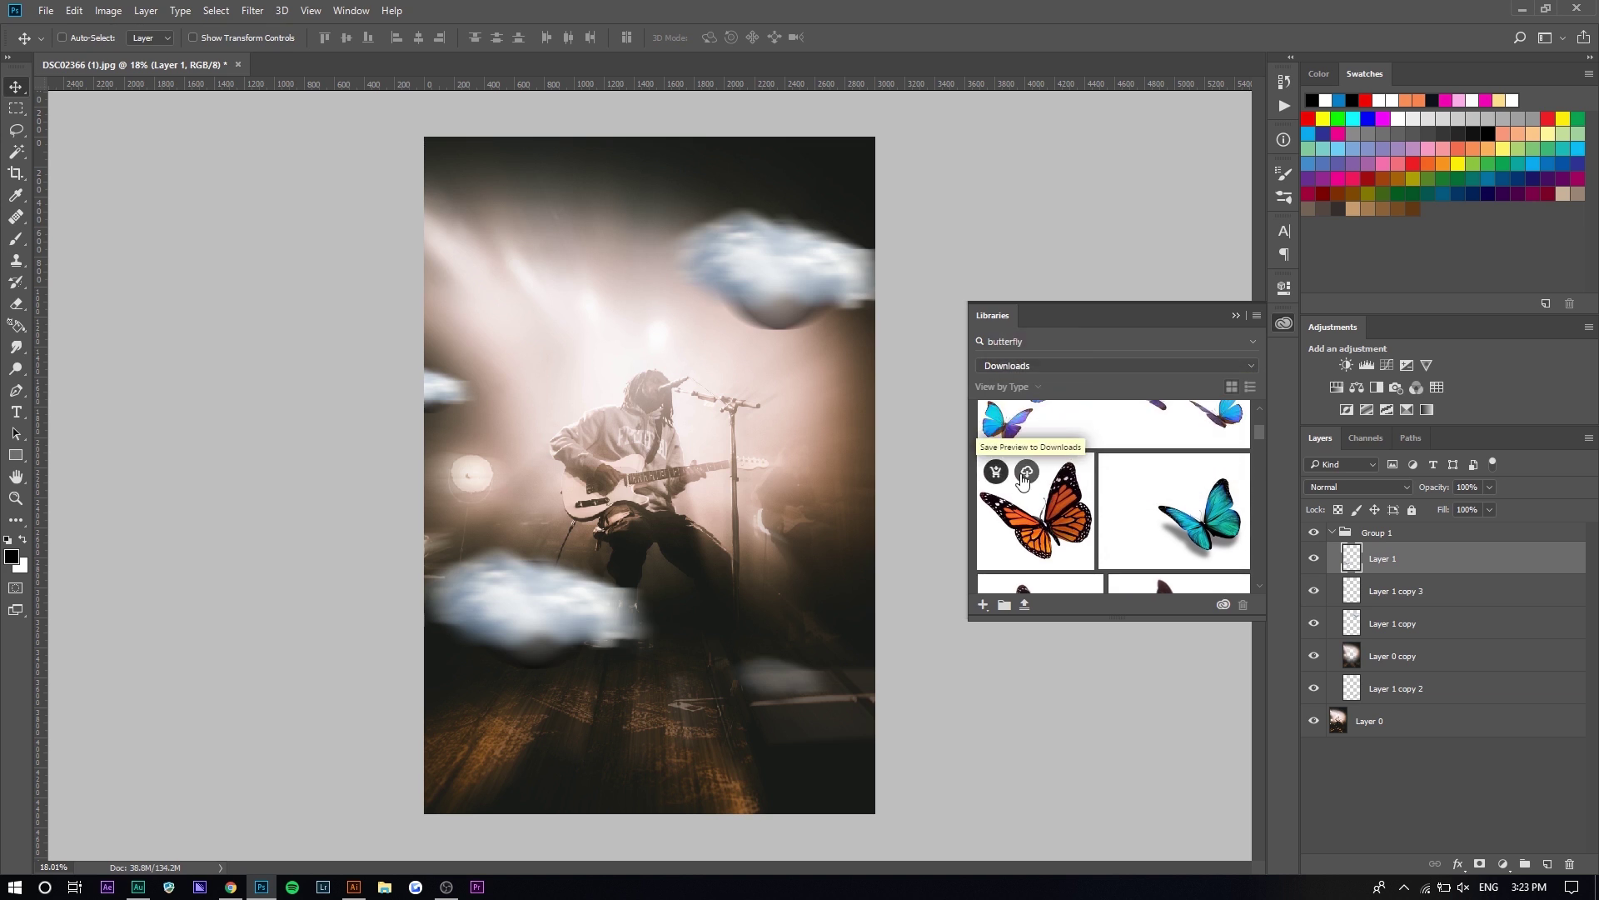
left_click(1026, 474)
left_click_drag(1023, 481, 555, 564)
key("Return")
key("Delete")
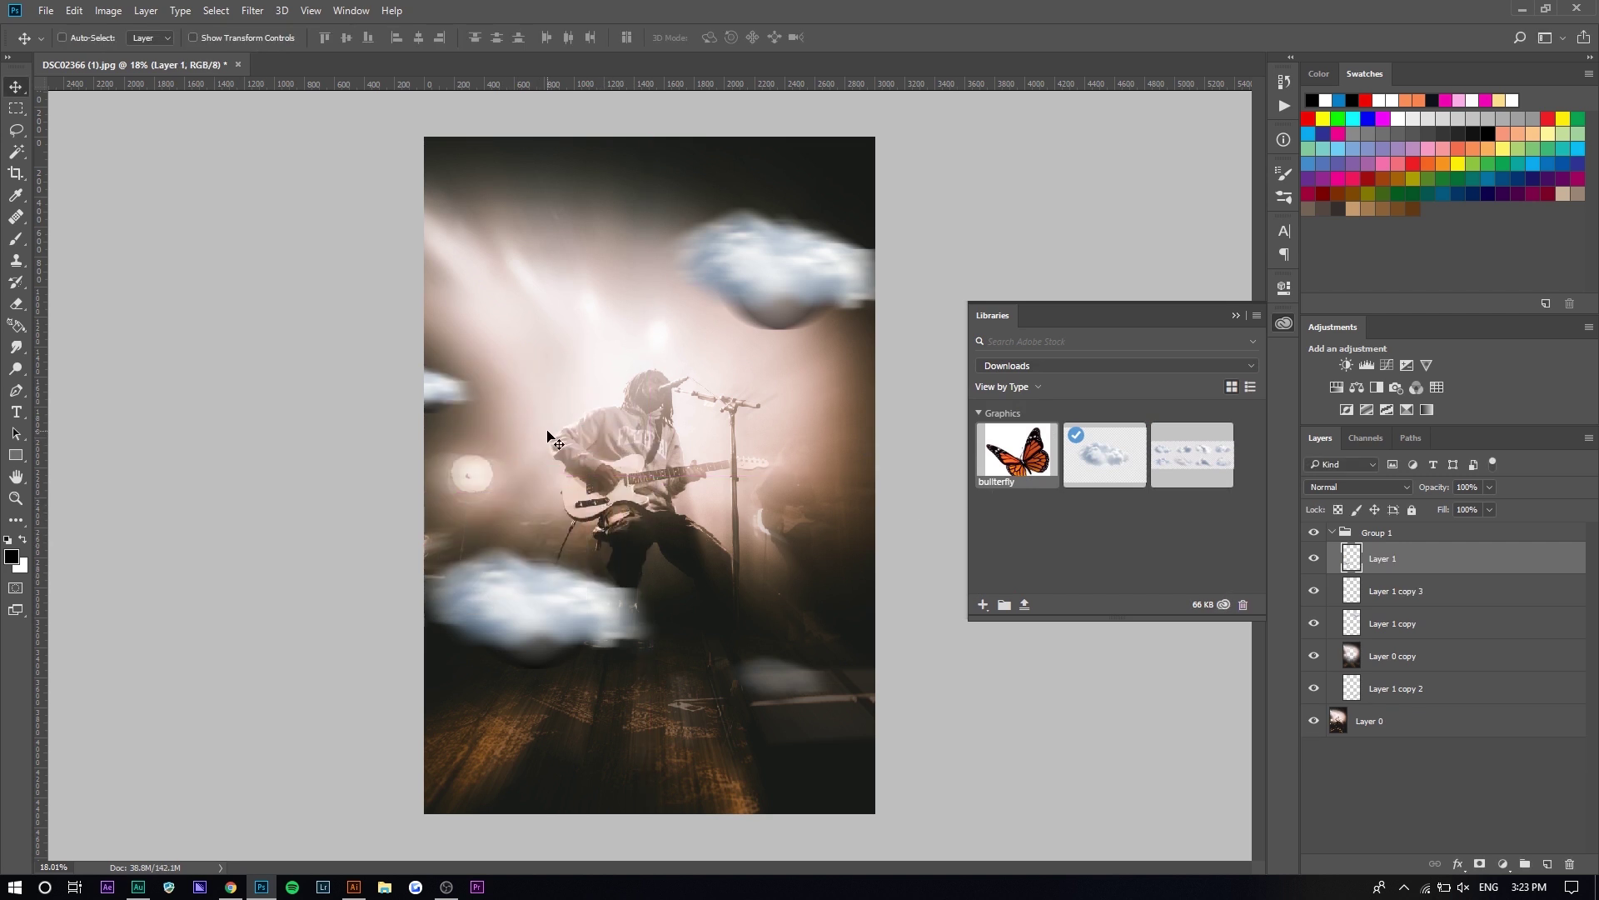
Step: License the monarch butterfly image and drag it onto the photo
right_click(988, 457)
left_click(1029, 466)
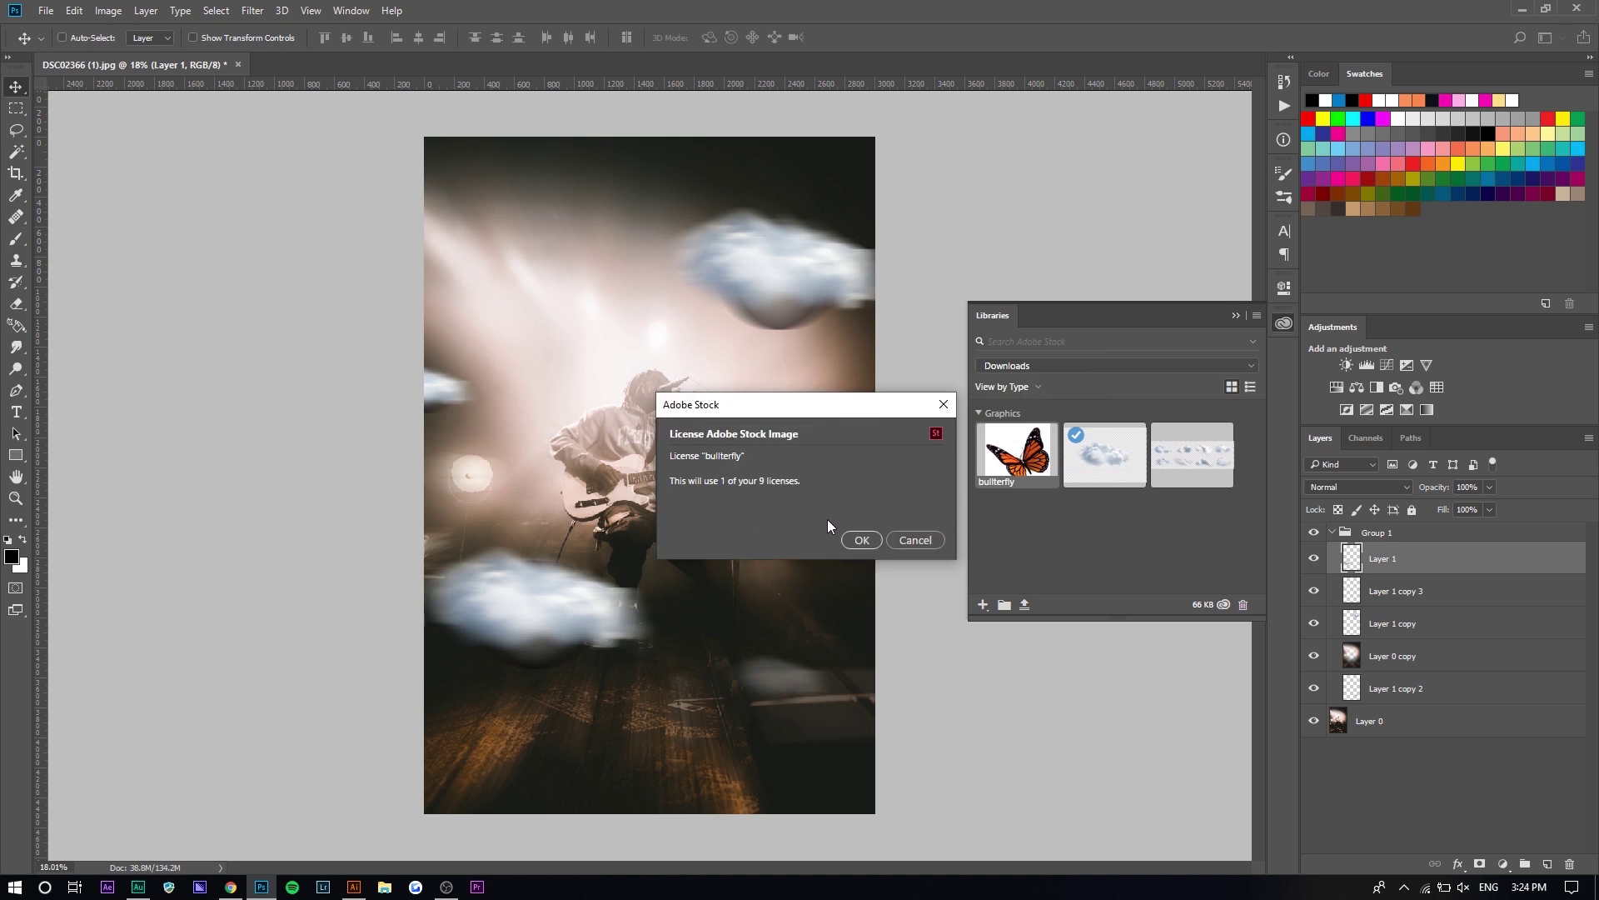
left_click(855, 541)
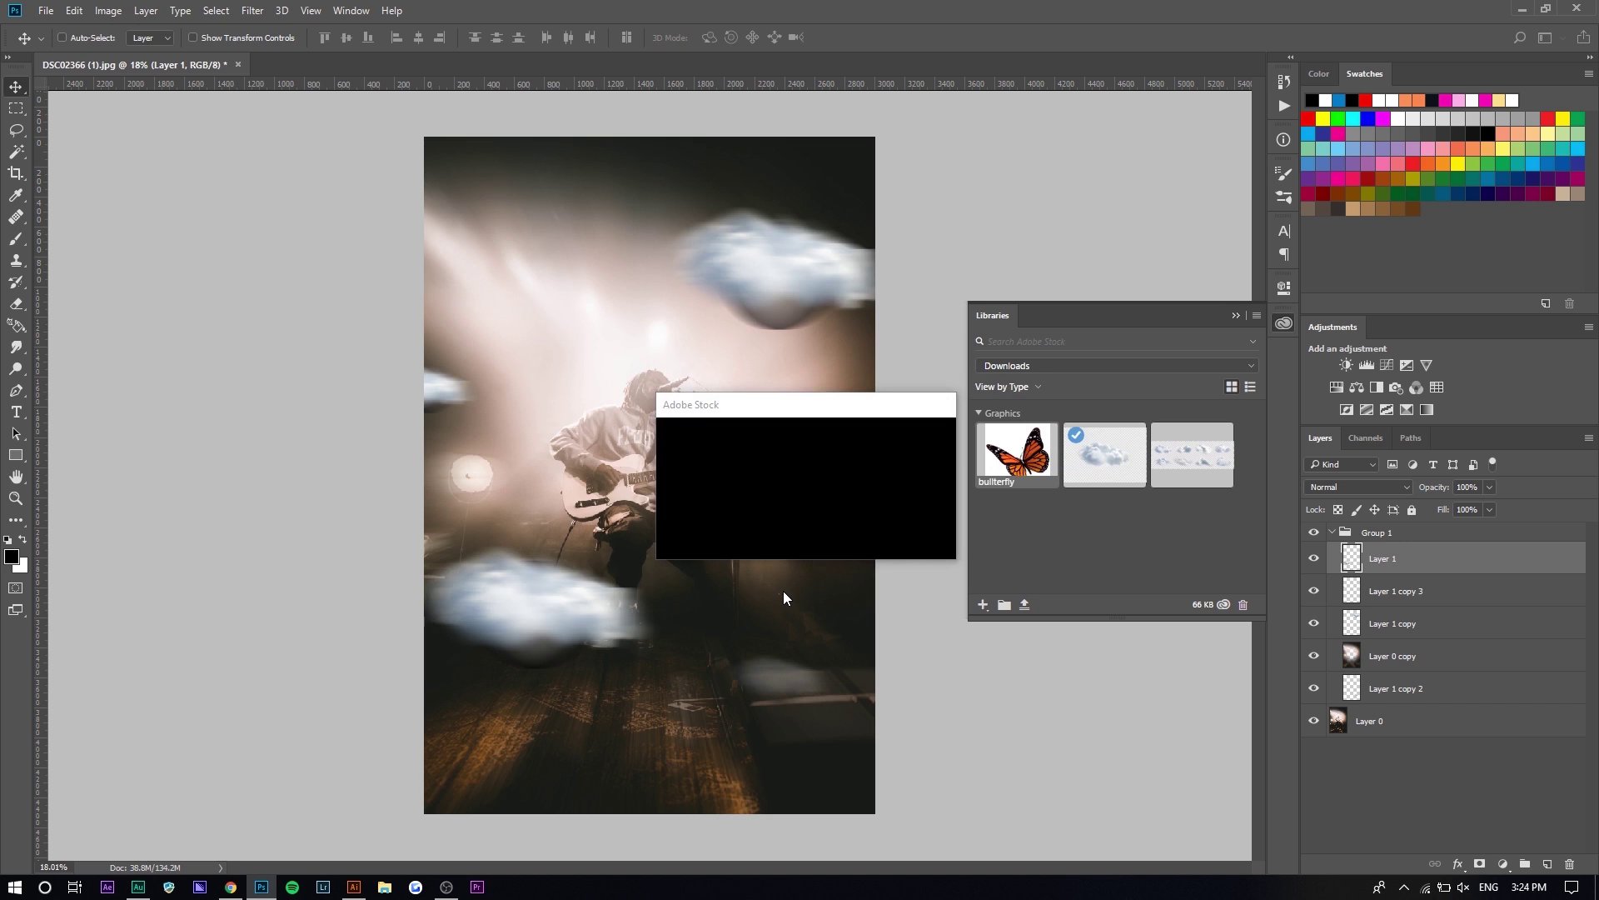
left_click_drag(1023, 463, 664, 504)
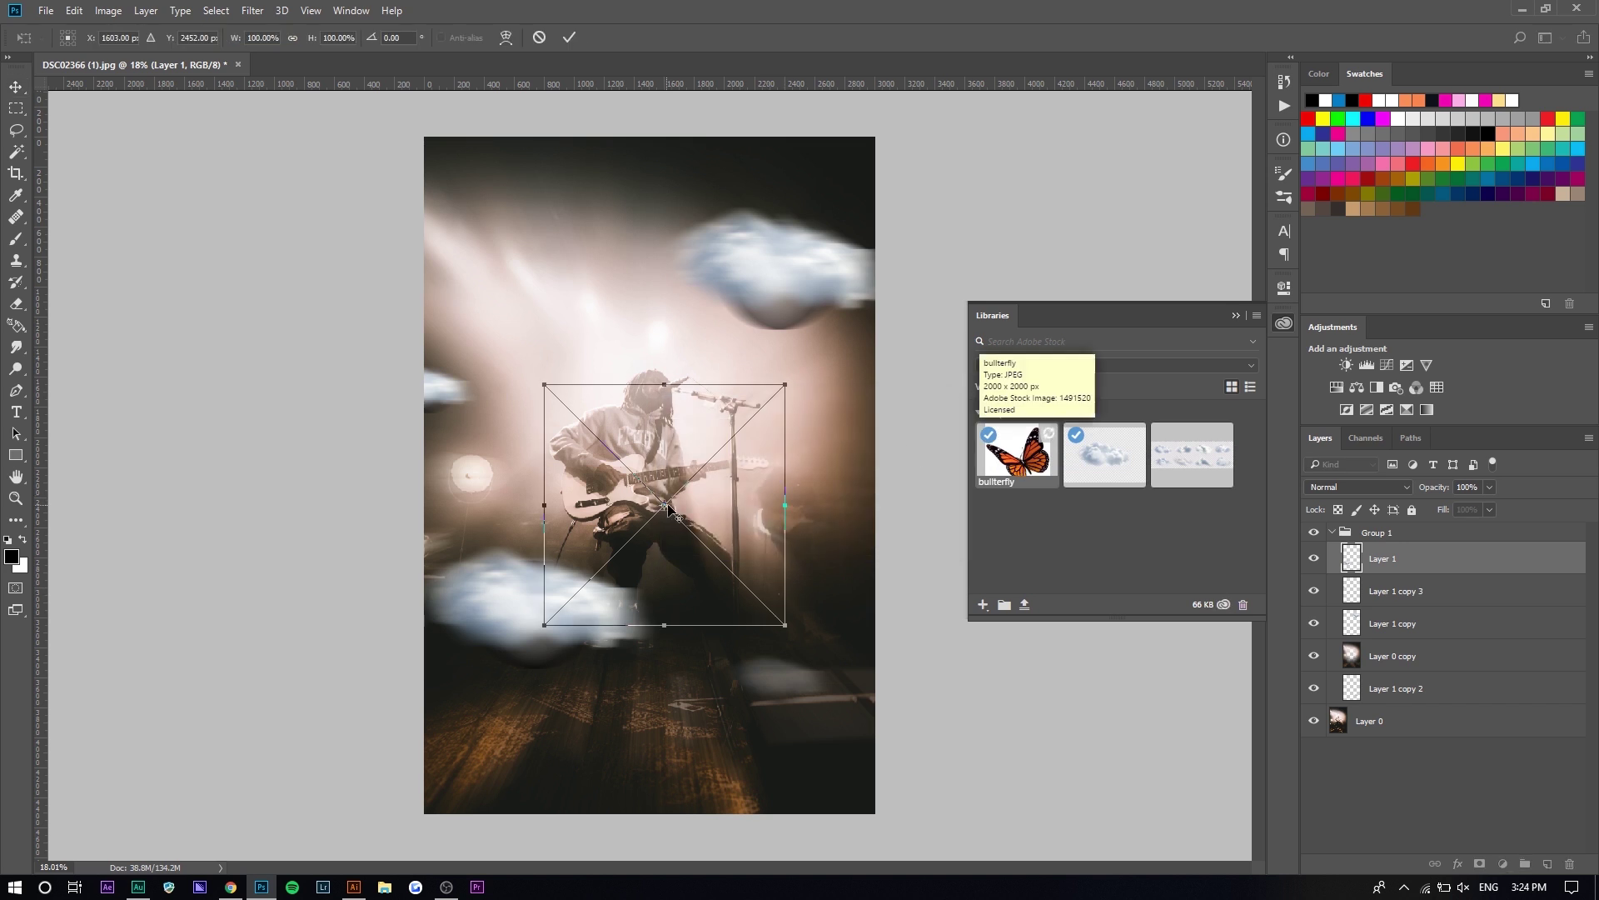
Step: Place the butterfly and erase its white background with the Magic Eraser
key("Escape")
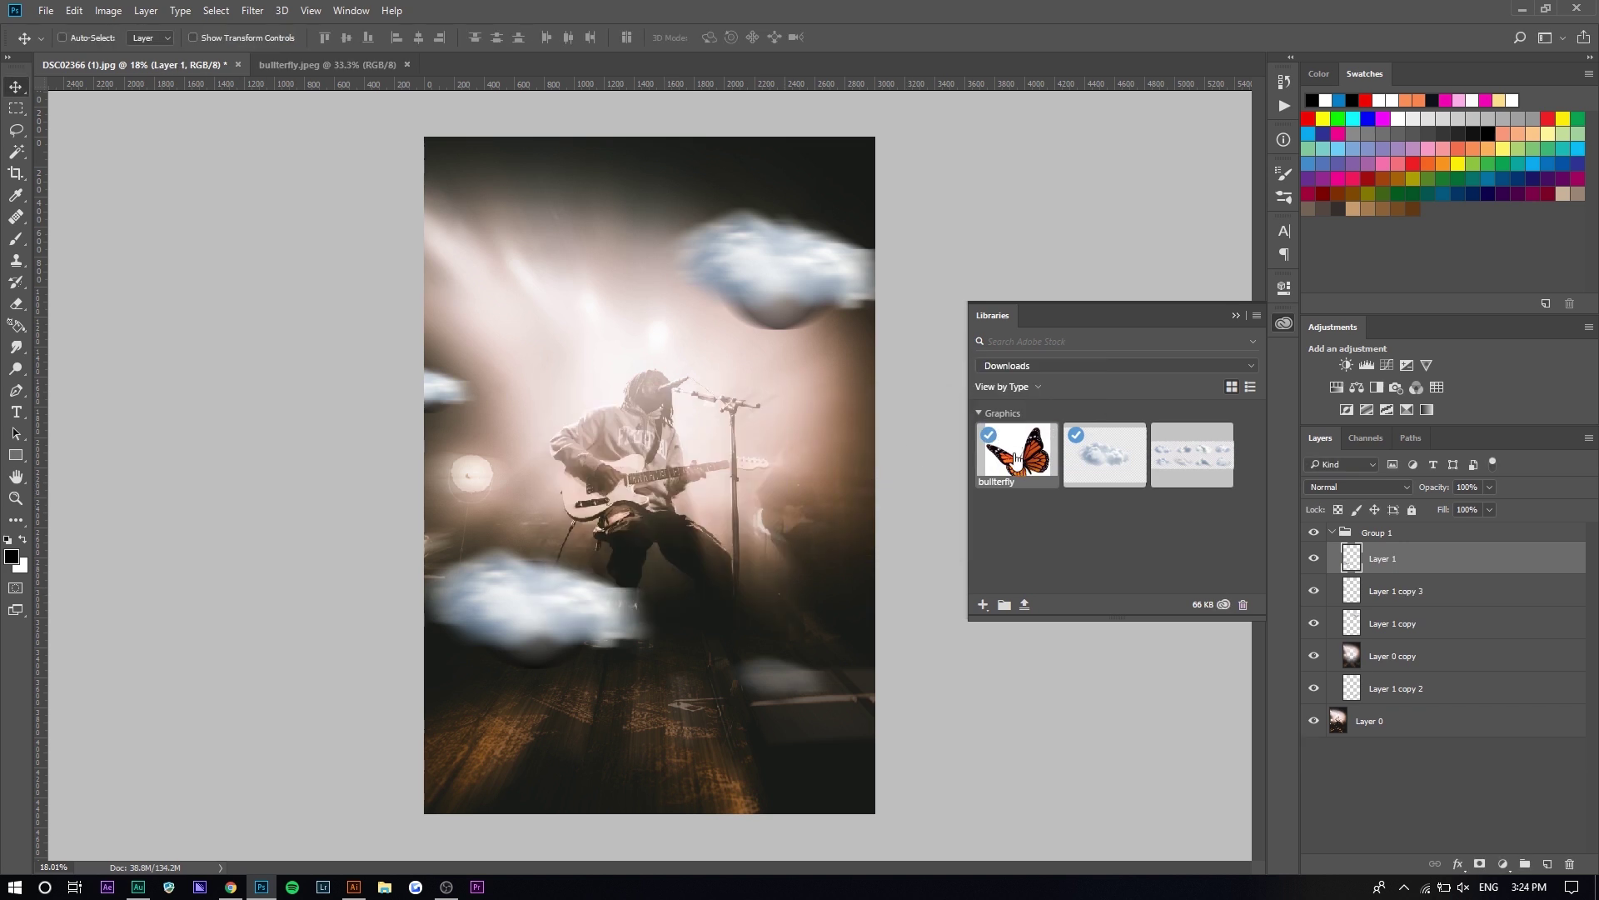
left_click_drag(554, 491, 588, 468)
scroll(588, 468, "up", 3)
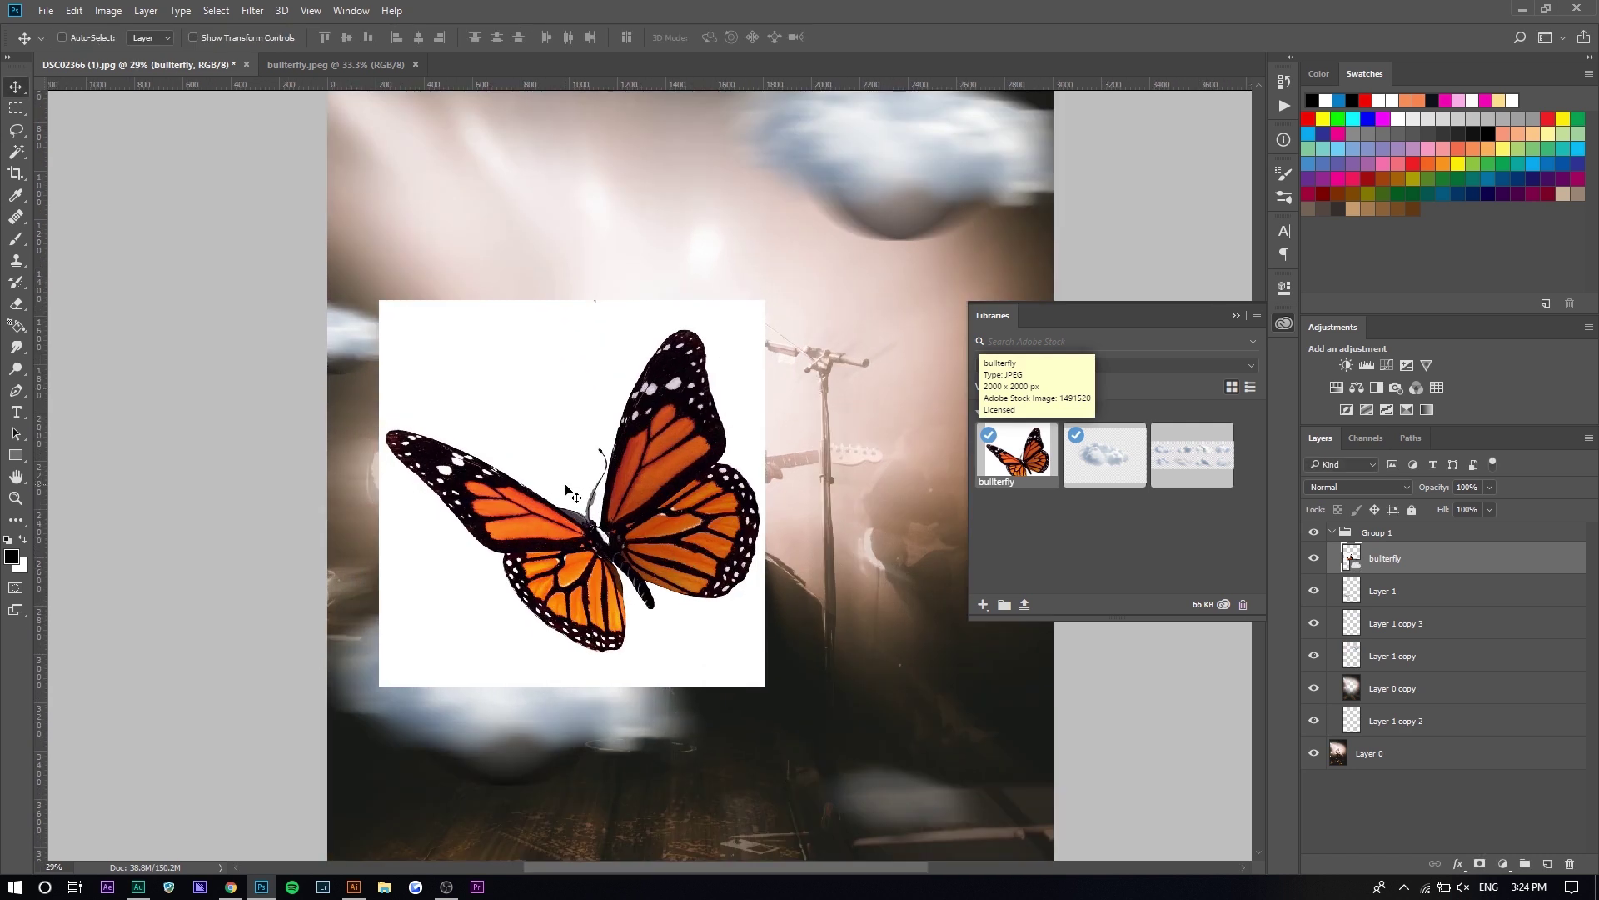
left_click_drag(16, 303, 128, 332)
left_click(493, 382)
left_click(708, 325)
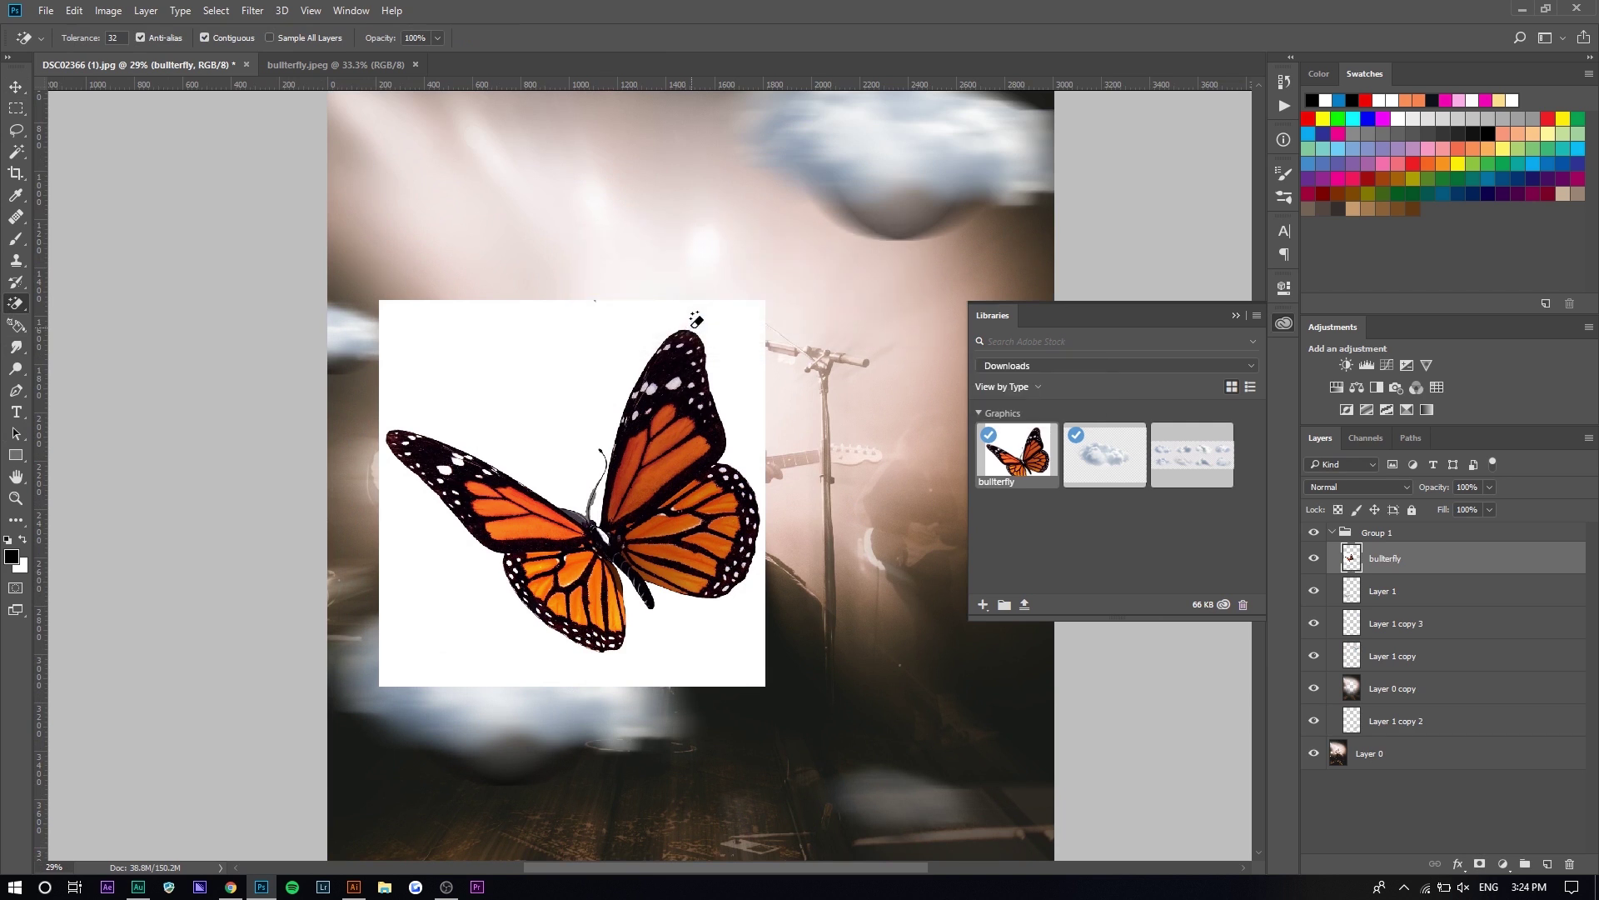
right_click(15, 303)
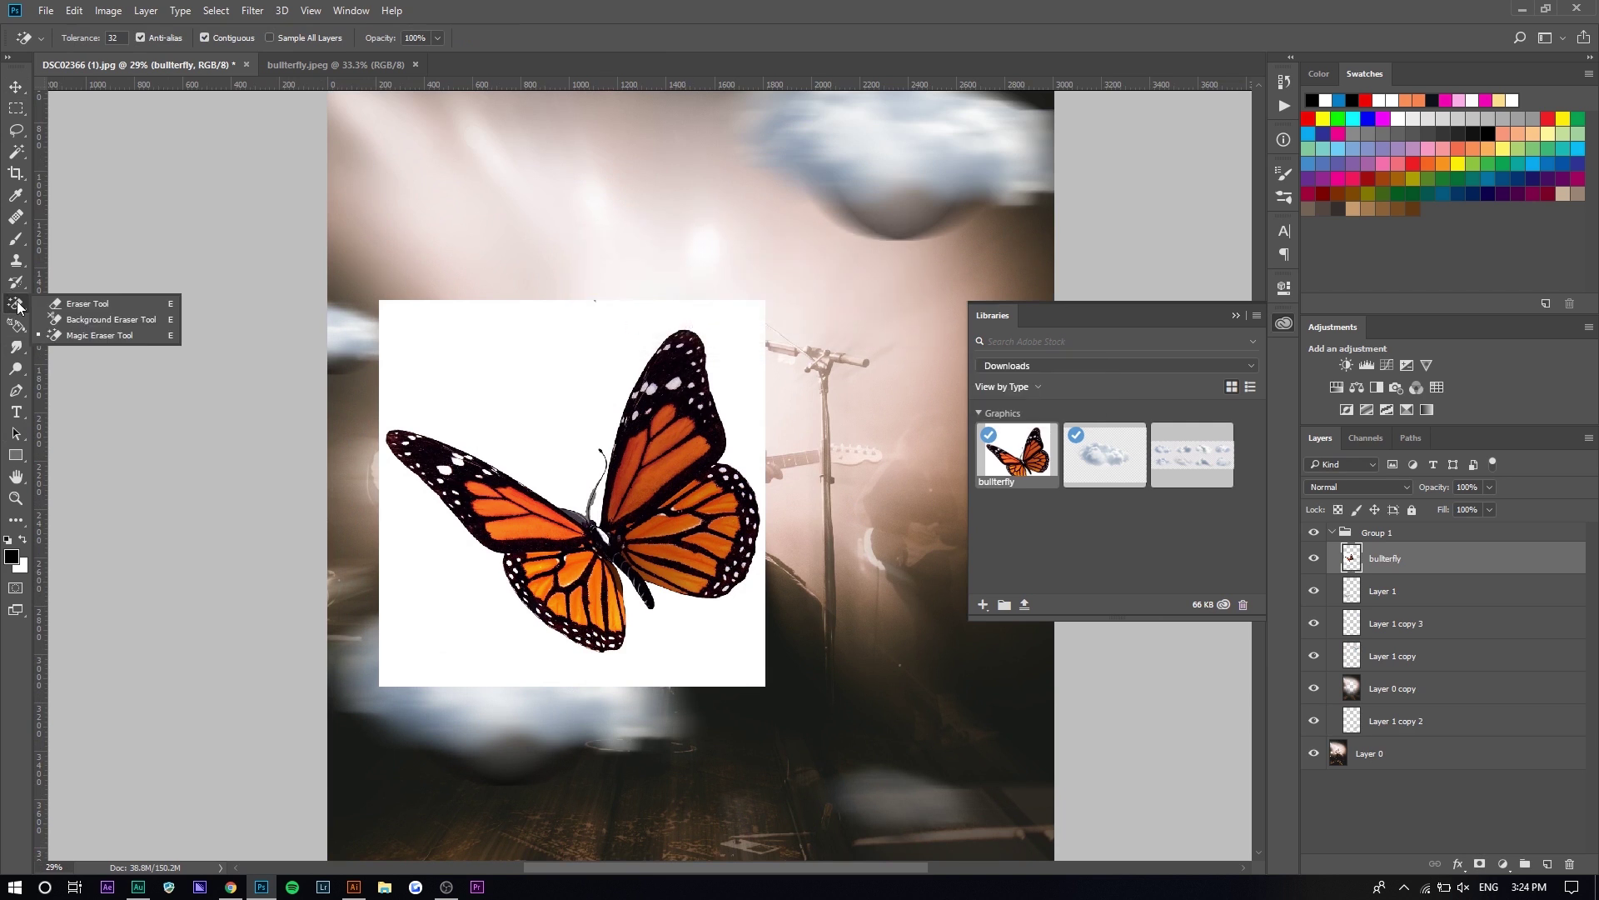
left_click(435, 340)
Step: Scale the butterfly to about 65% and move it onto the lower-left cloud
key("ctrl+0")
key("v")
key("ctrl+t")
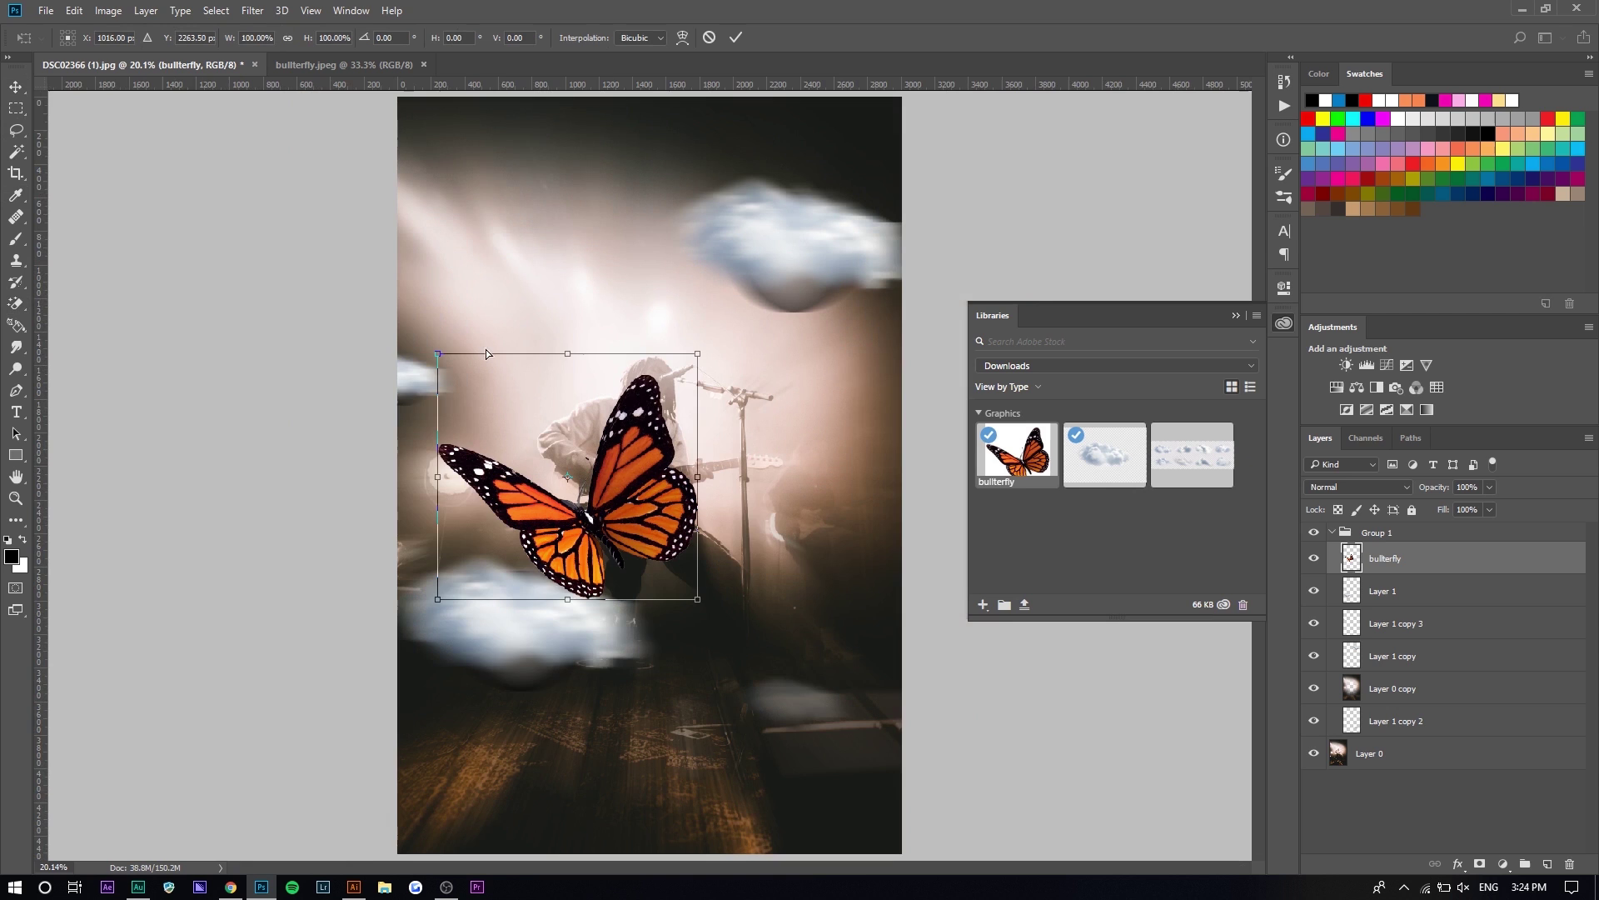
left_click_drag(434, 350, 529, 439)
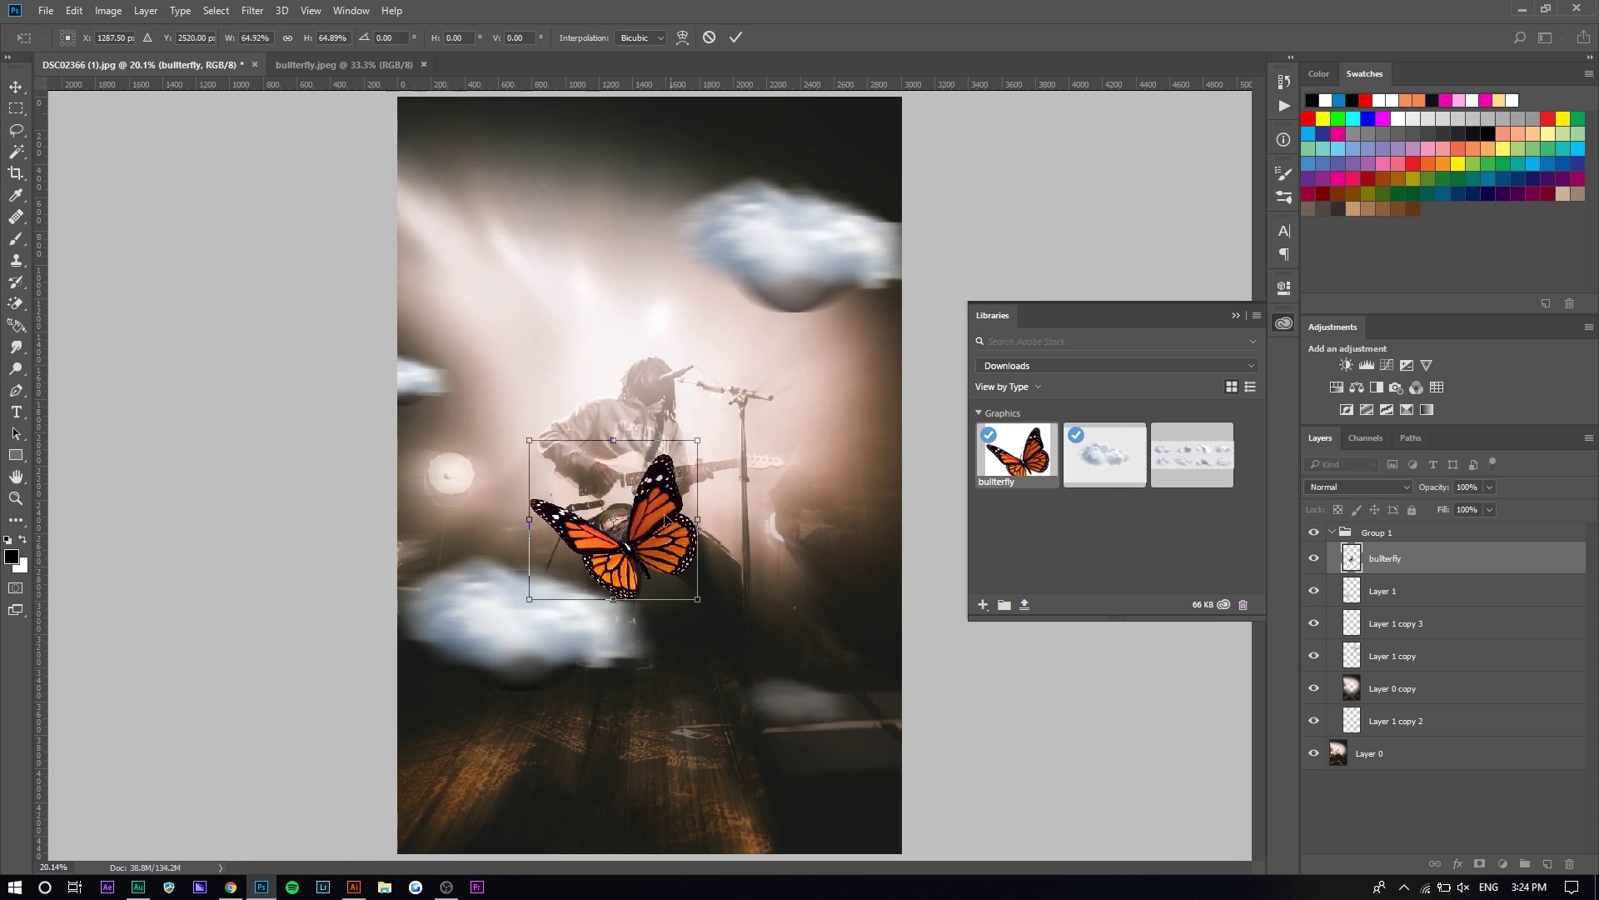
left_click_drag(623, 518, 498, 573)
key("Return")
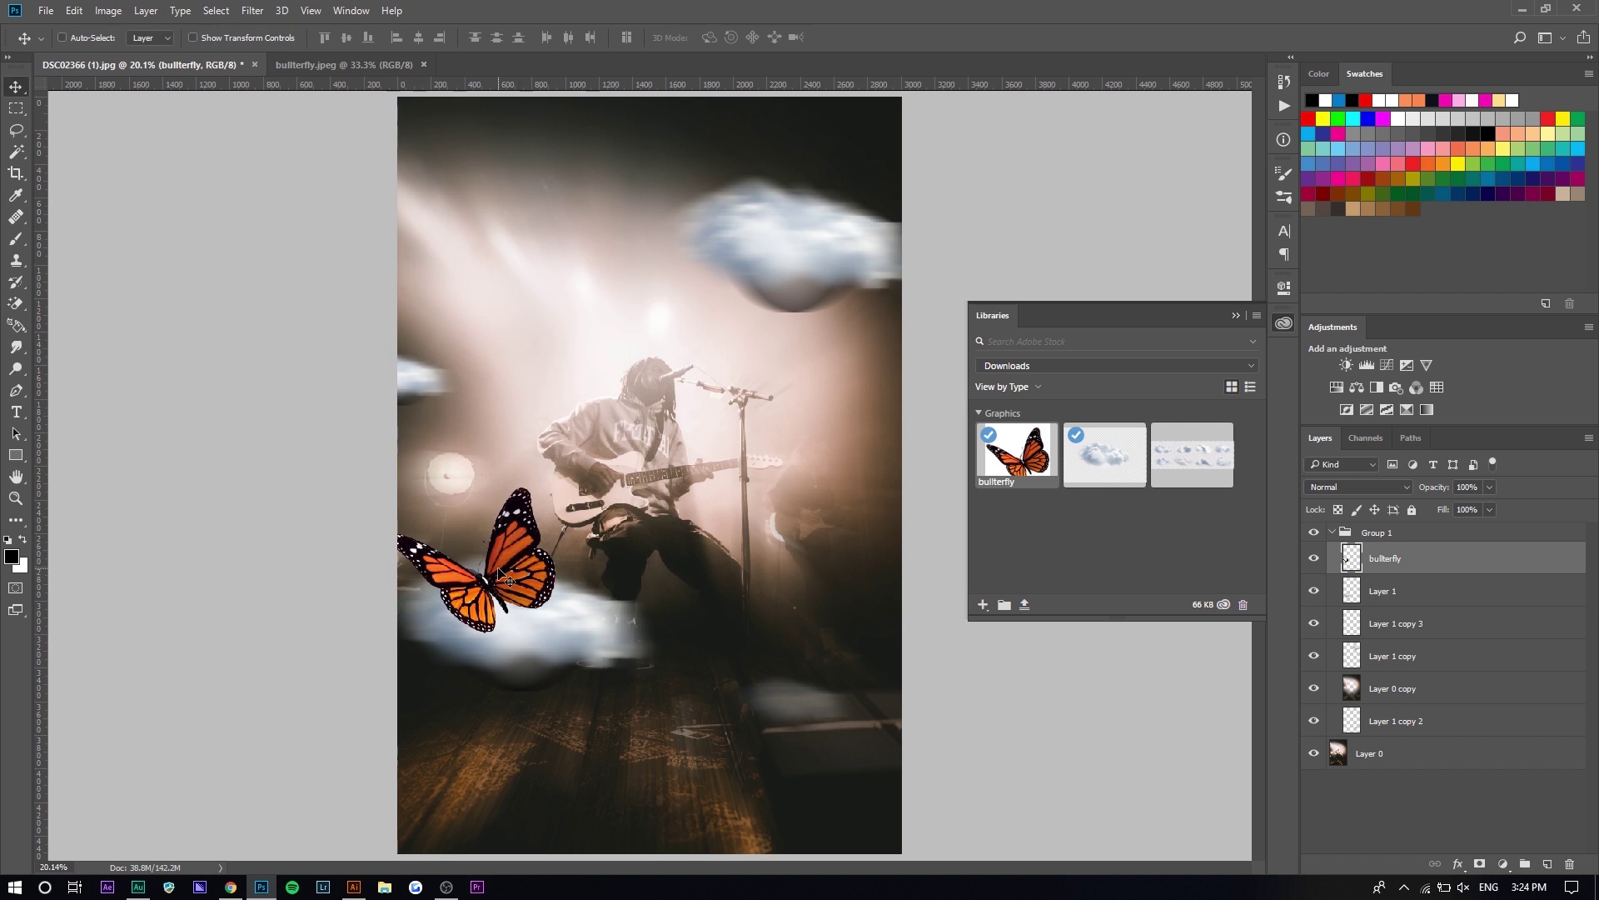
key("ctrl")
Step: Duplicate the butterfly, shrink the copy and set it right of the guitarist
key("ctrl+j")
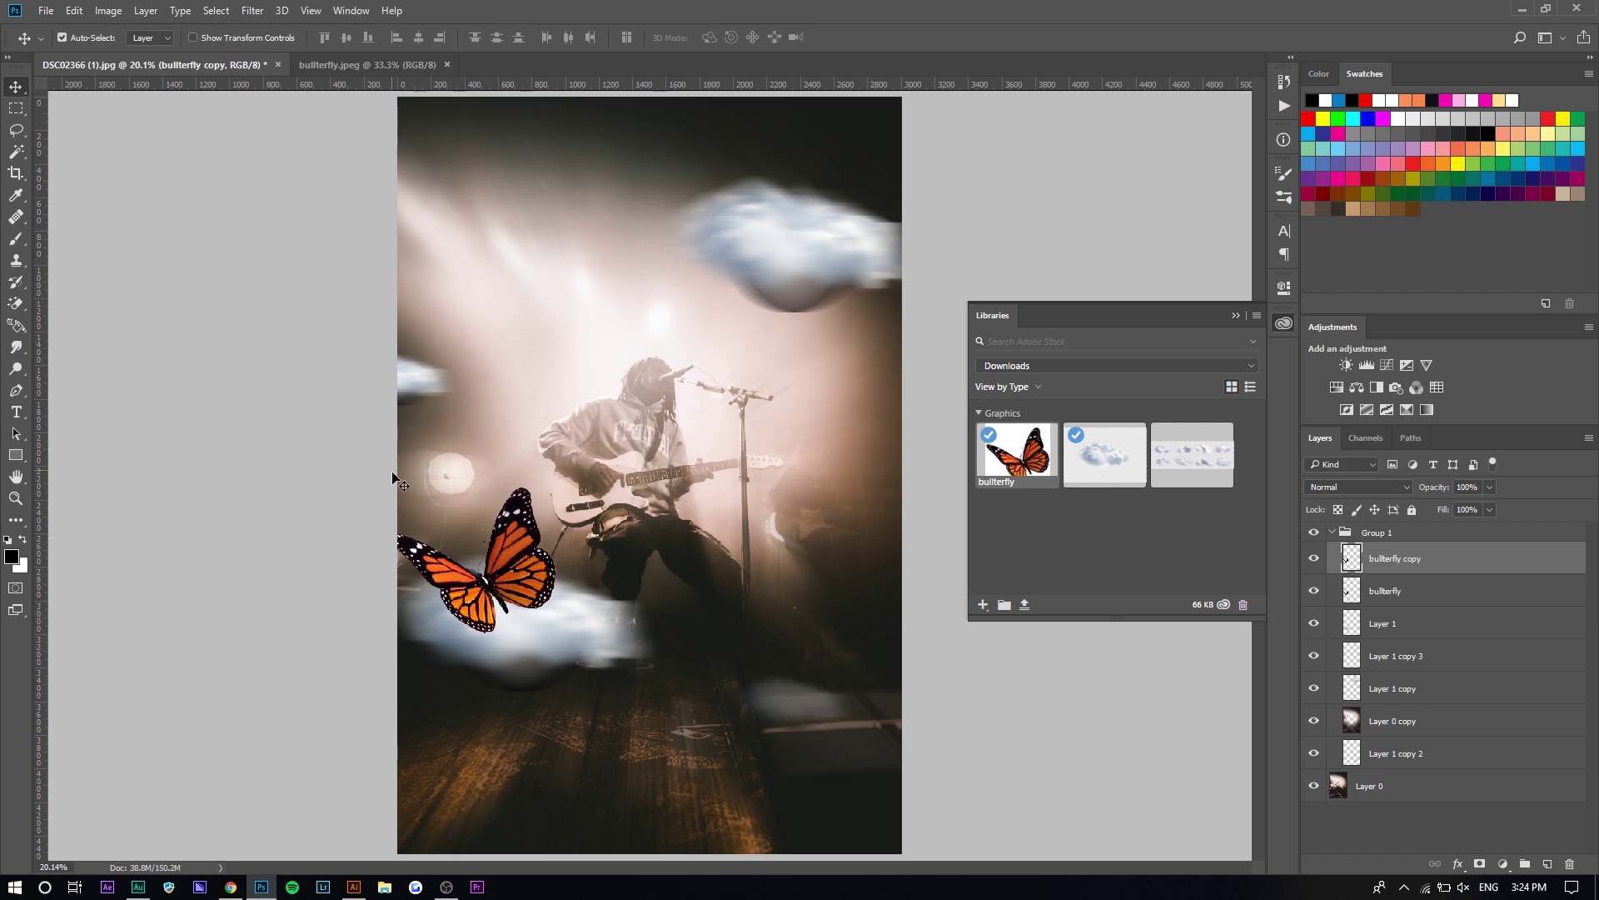
key("ctrl+t")
left_click_drag(508, 560, 699, 424)
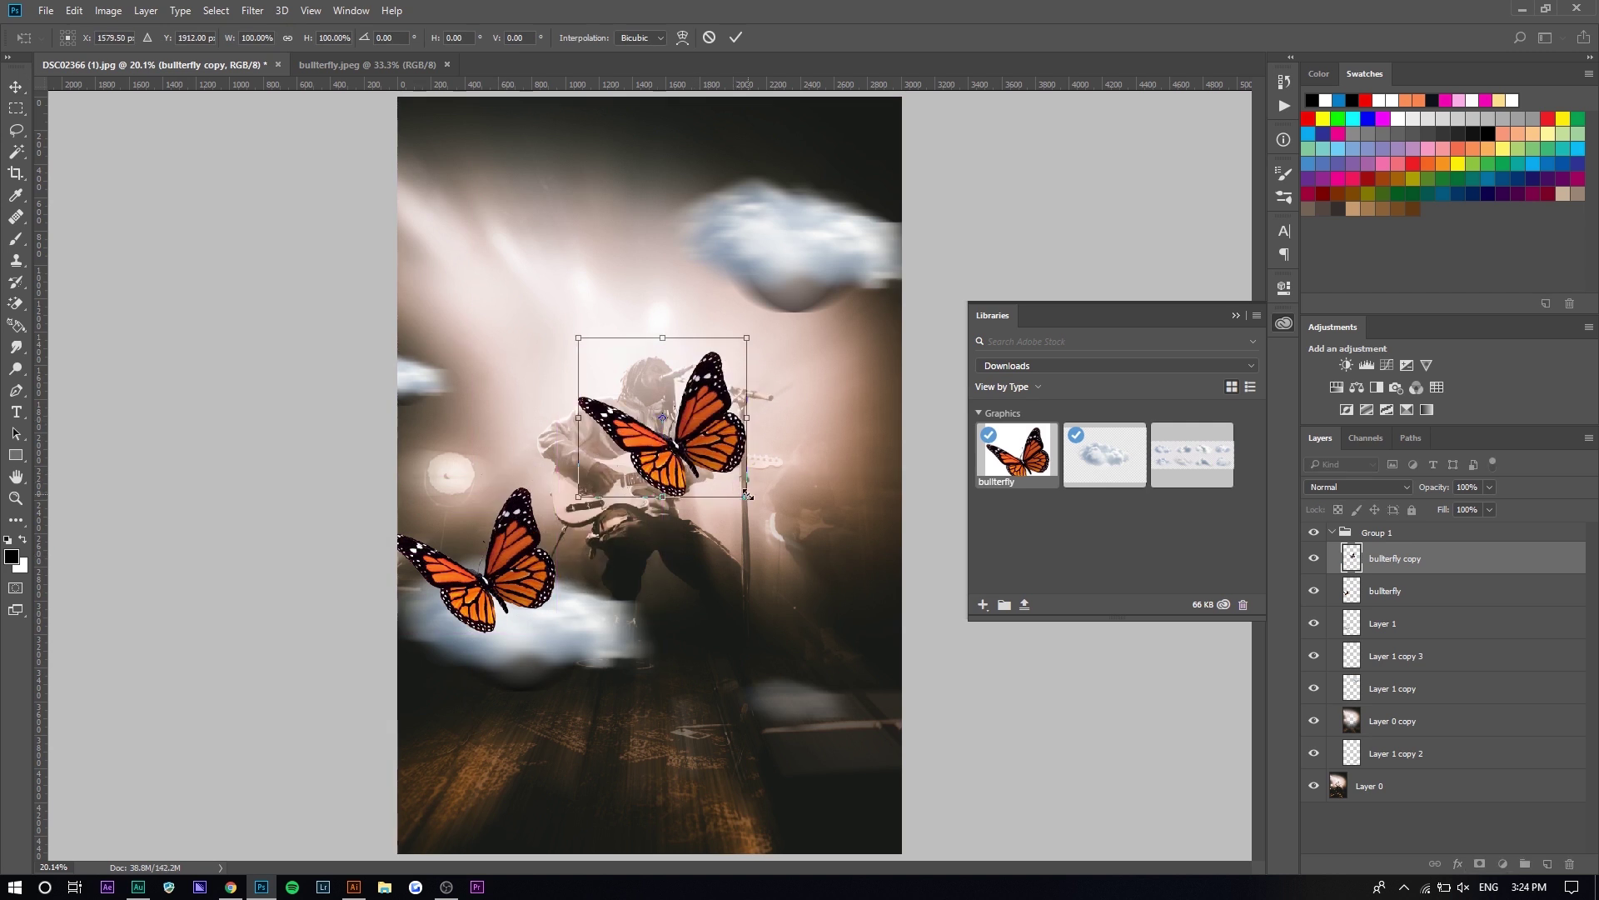
left_click_drag(747, 497, 835, 563)
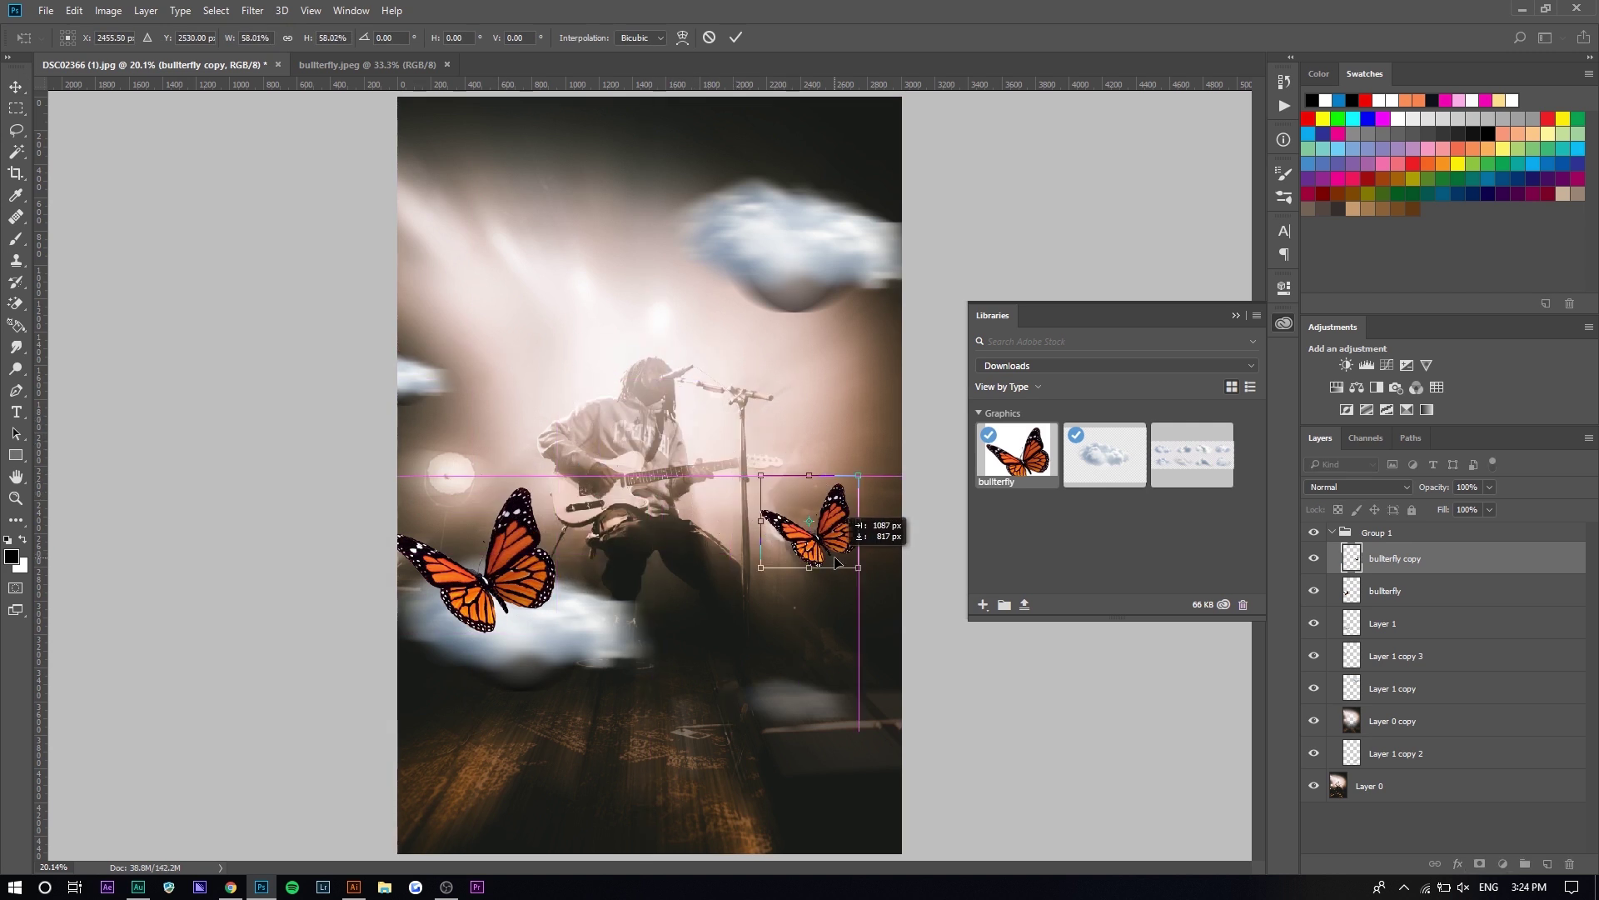
key("Return")
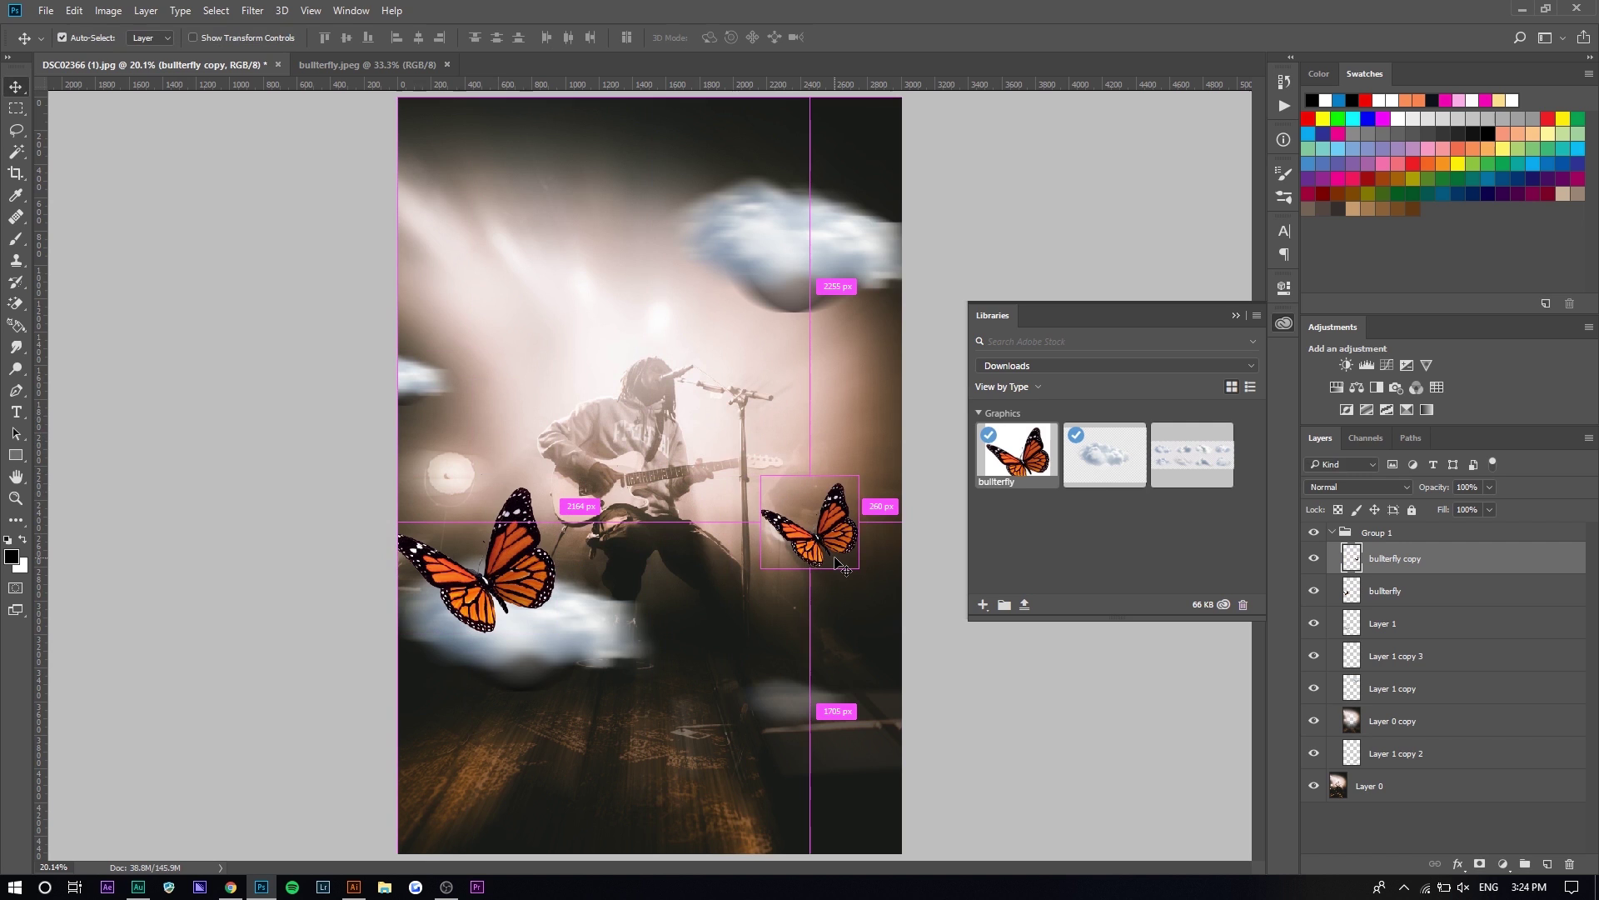
key("ctrl+t")
left_click_drag(862, 484, 840, 514)
key("Return")
Step: Duplicate it again, move the smaller copy near his head and tilt it about 21 degrees
key("ctrl+j")
key("ctrl+t")
left_click_drag(818, 525, 499, 309)
left_click_drag(502, 278, 625, 312)
key("Return")
key("ctrl+t")
key("Return")
key("ctrl+0")
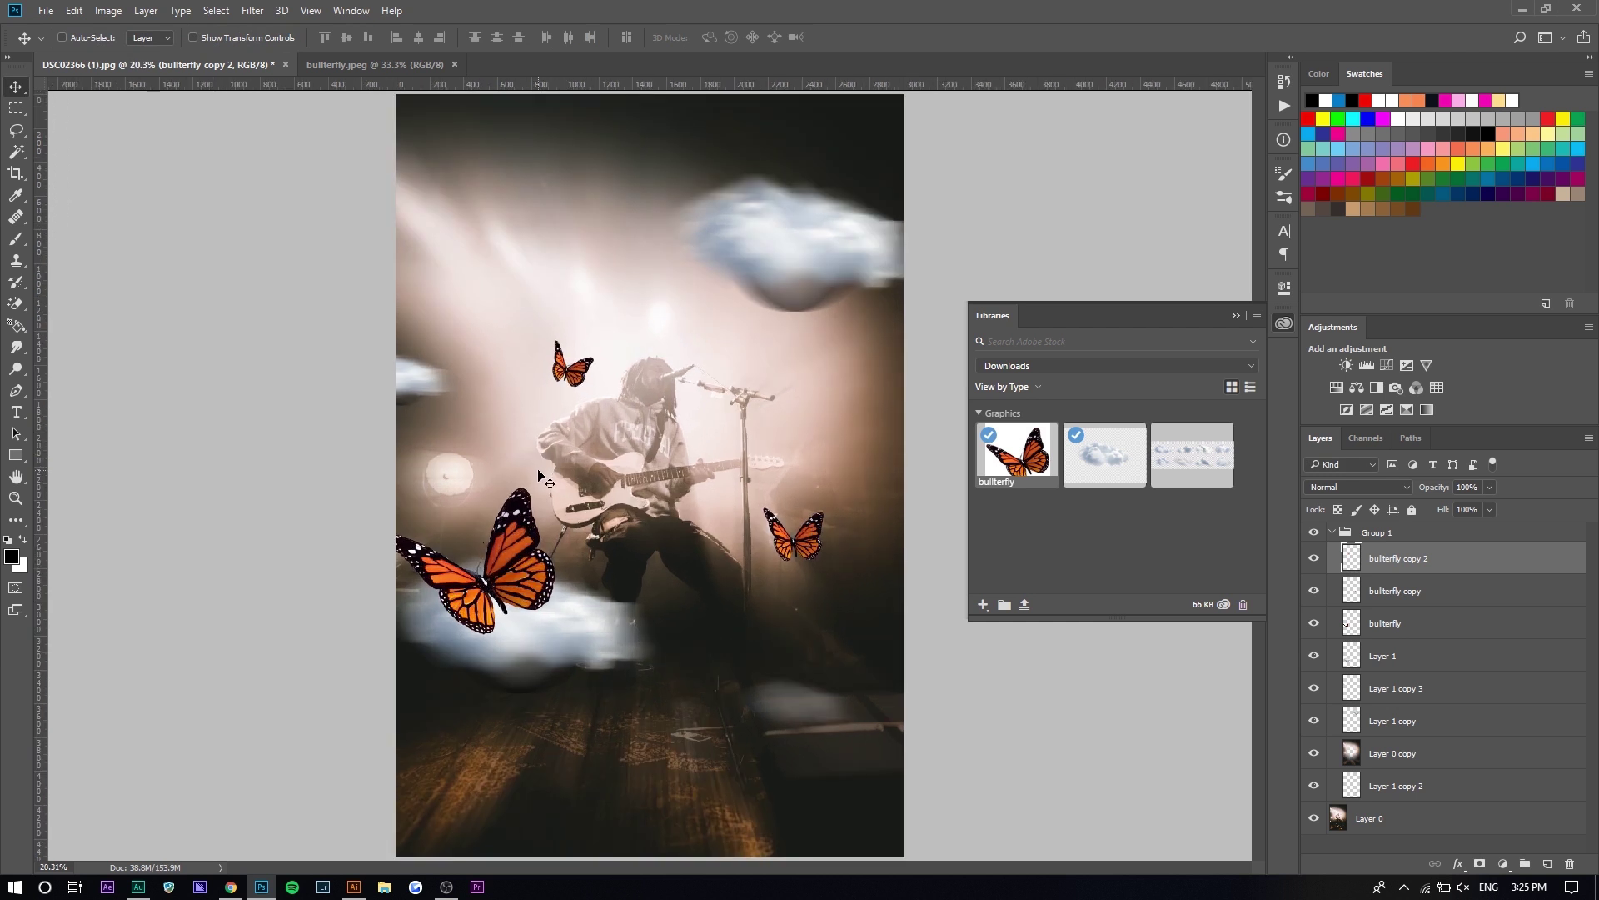
Step: Apply Motion Blur to the remaining butterfly layers, including the one right of the guitarist
left_click(252, 10)
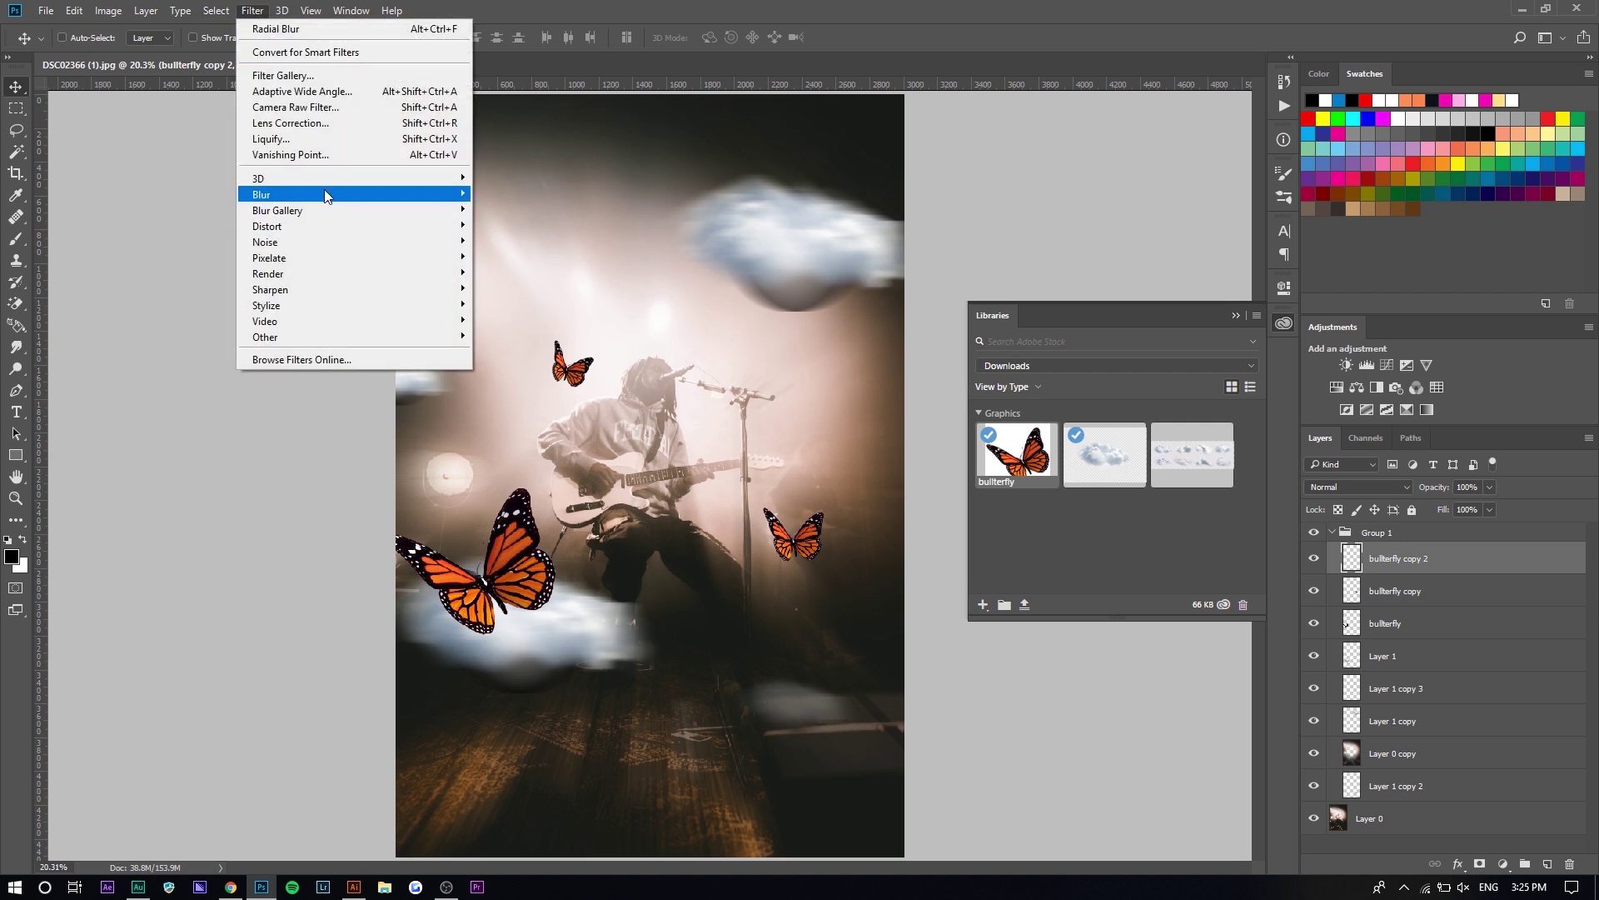
mouse_move(436, 213)
left_click(513, 288)
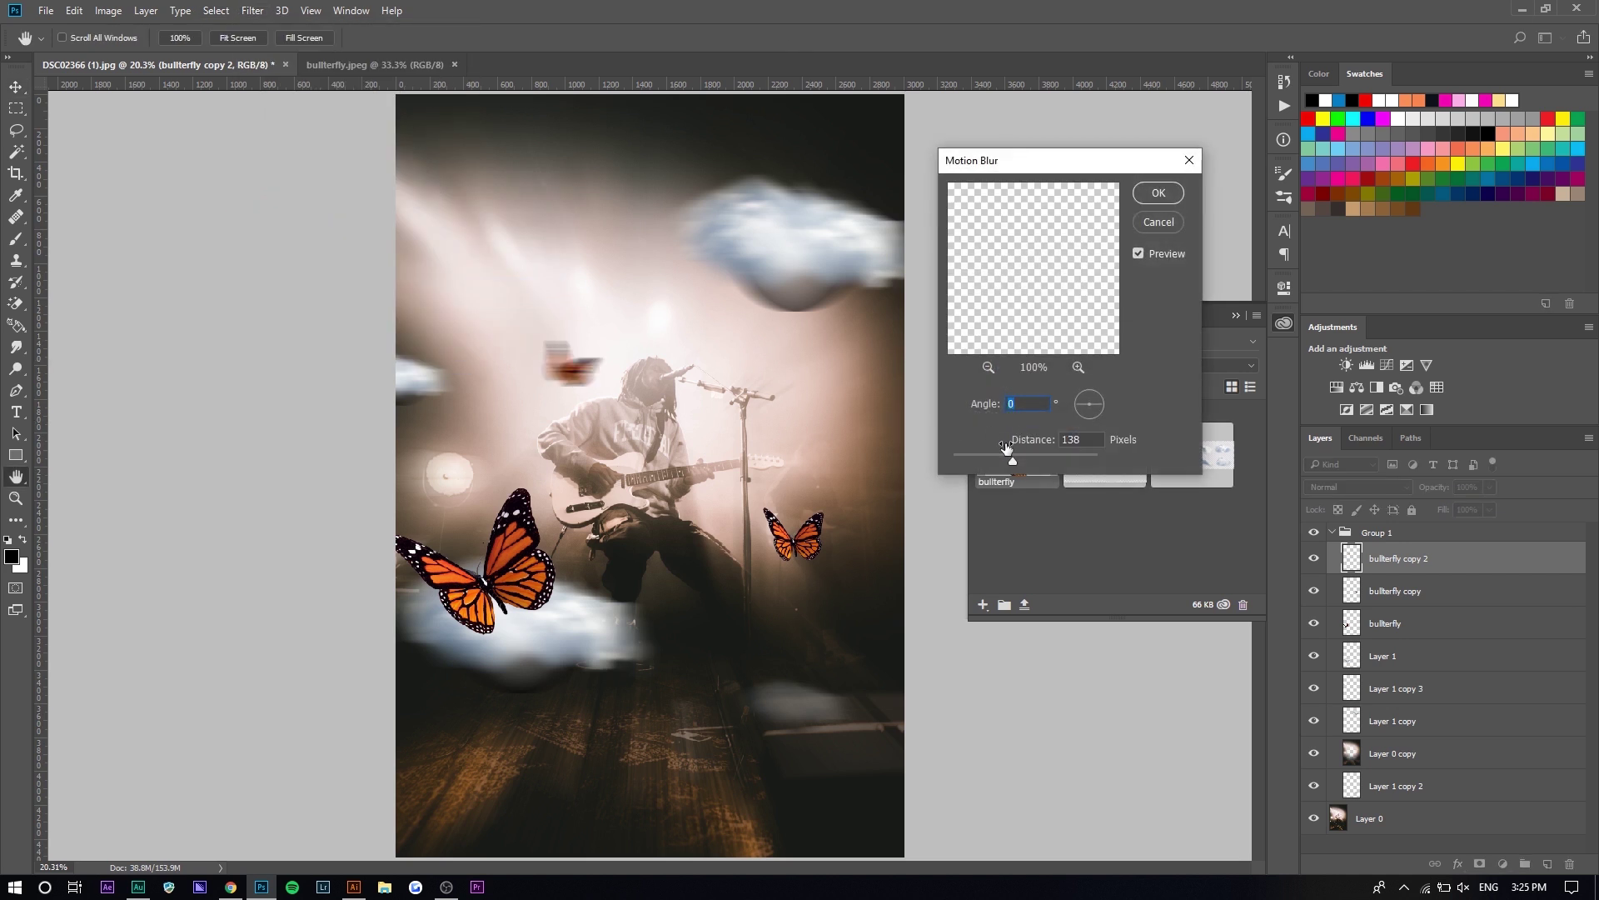
left_click(1143, 223)
key("alt+bracketleft")
left_click(253, 10)
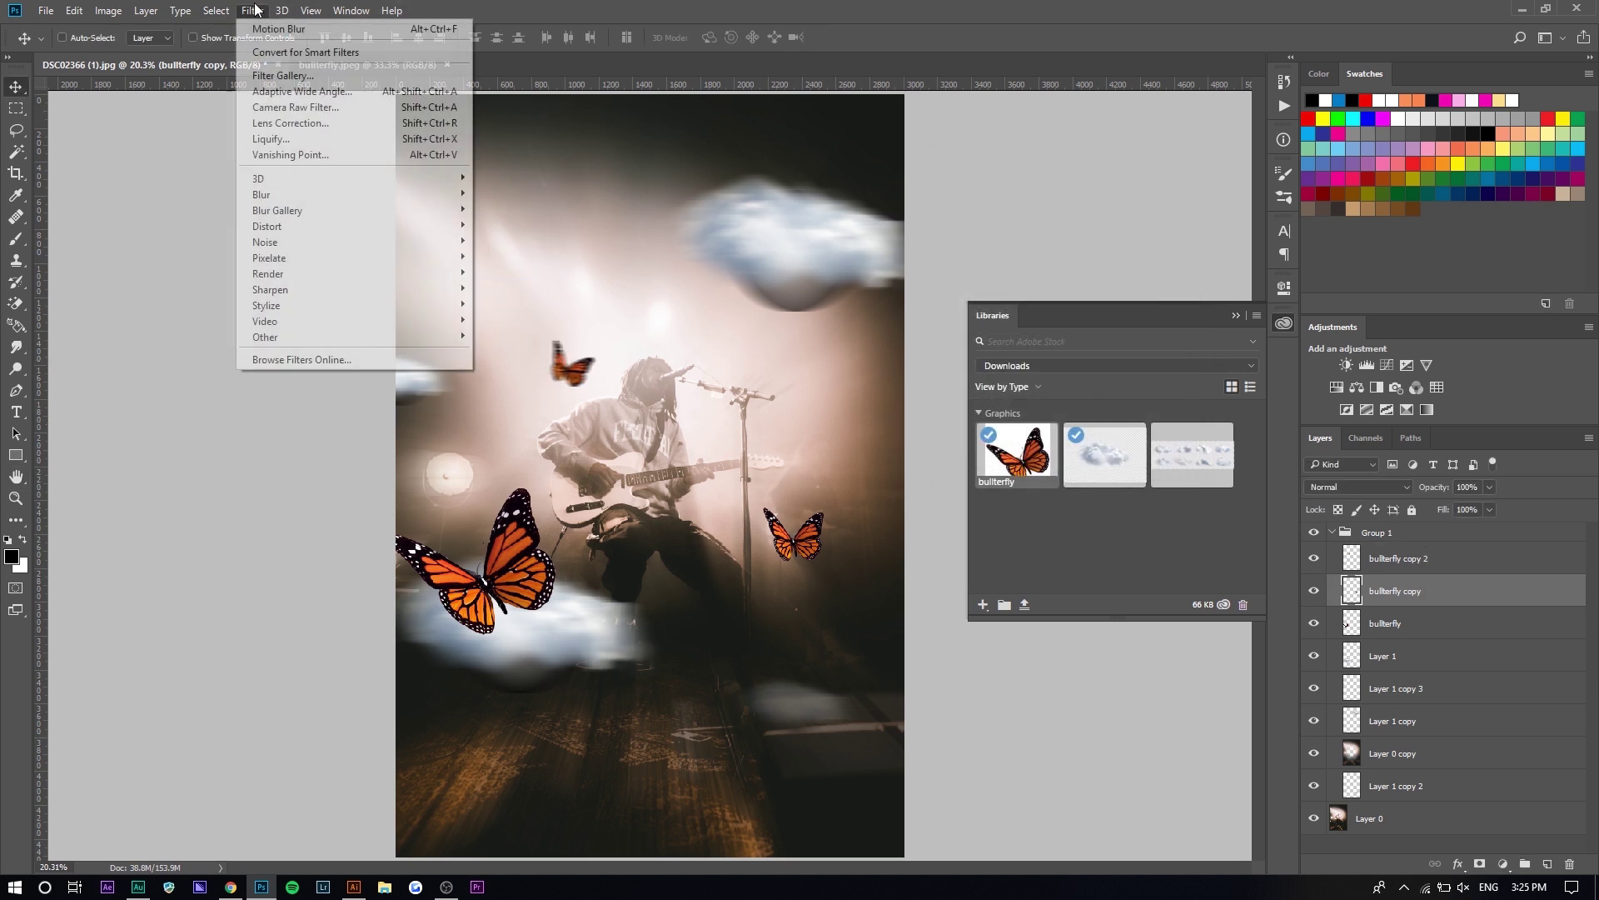
left_click(279, 28)
key("alt+bracketleft")
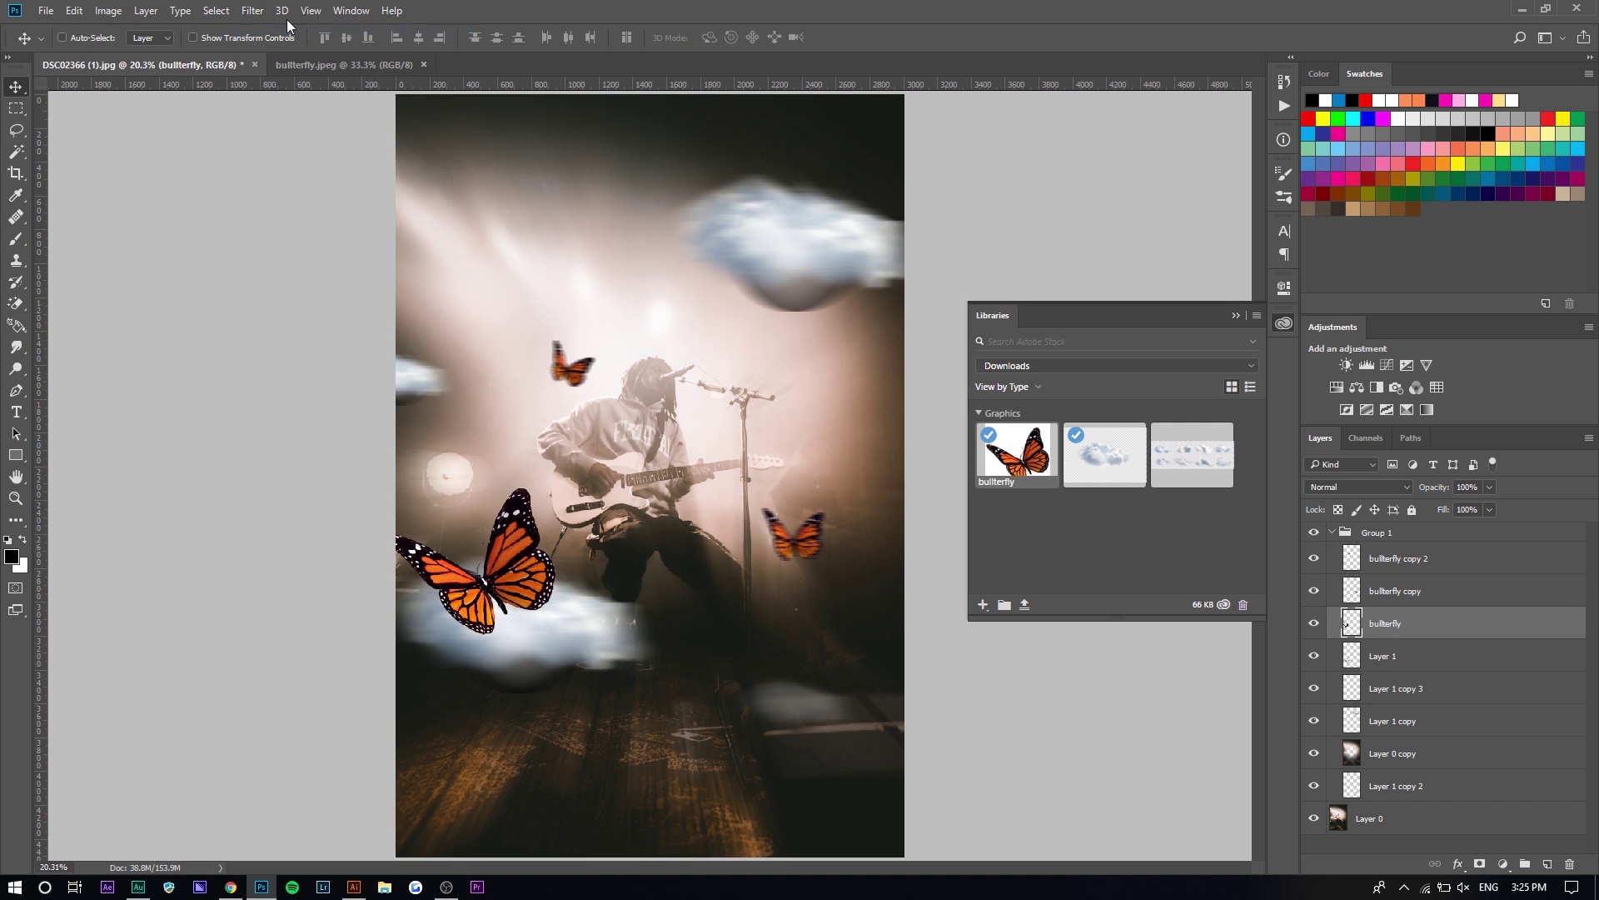
left_click(245, 8)
scroll(796, 525, "down", 1)
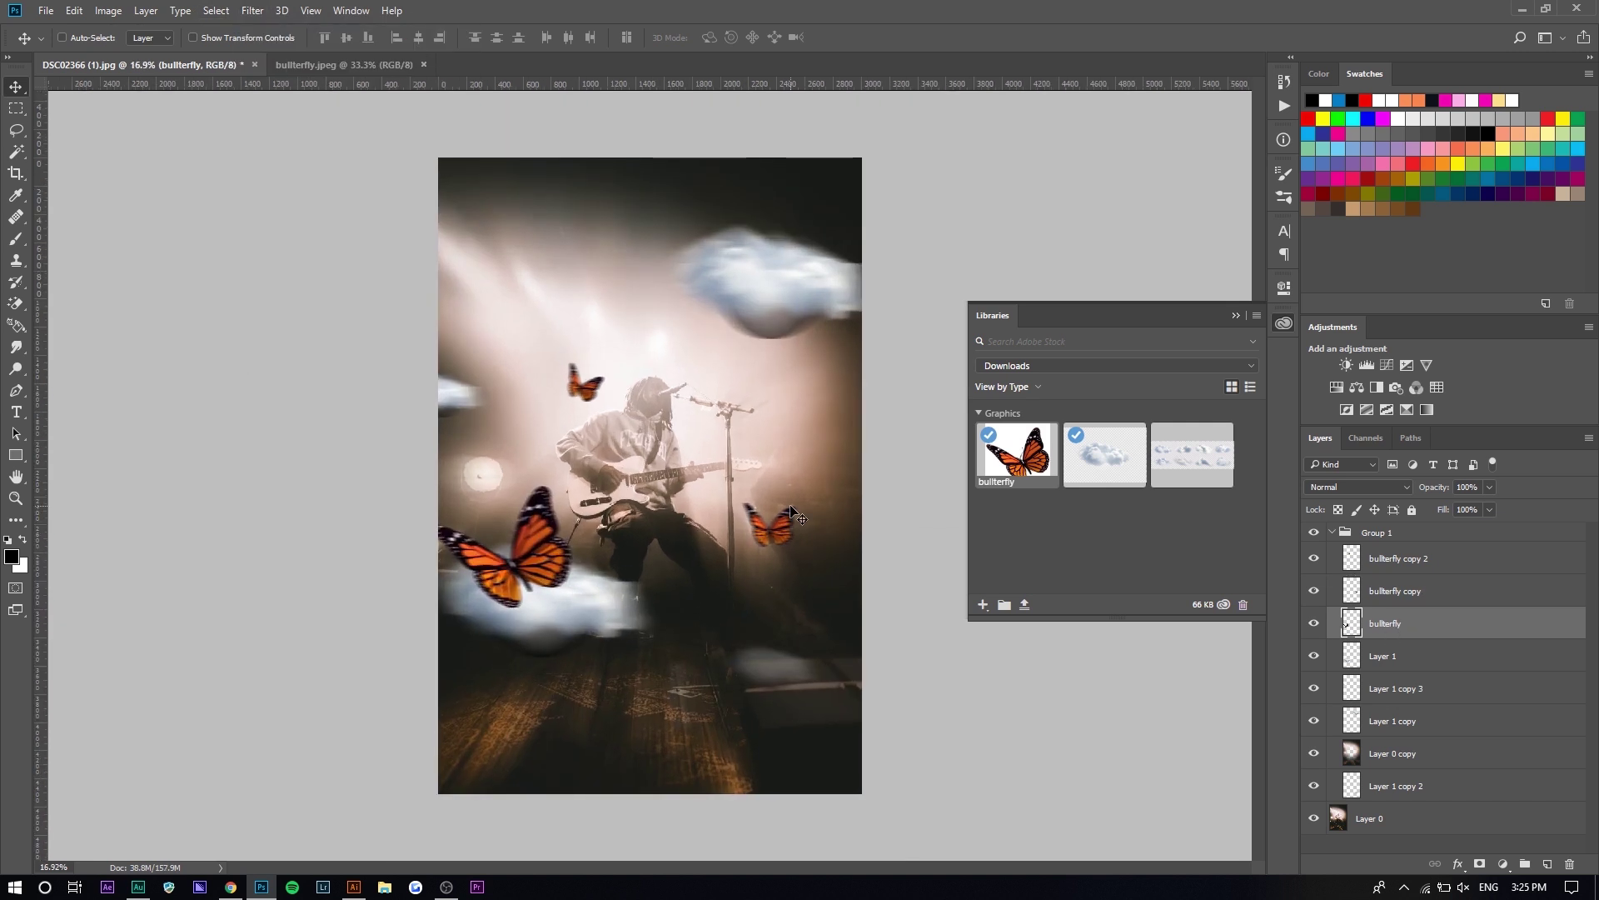
Step: Close the Libraries and add a Color Balance shifting midtones +36 toward blue
left_click(1236, 316)
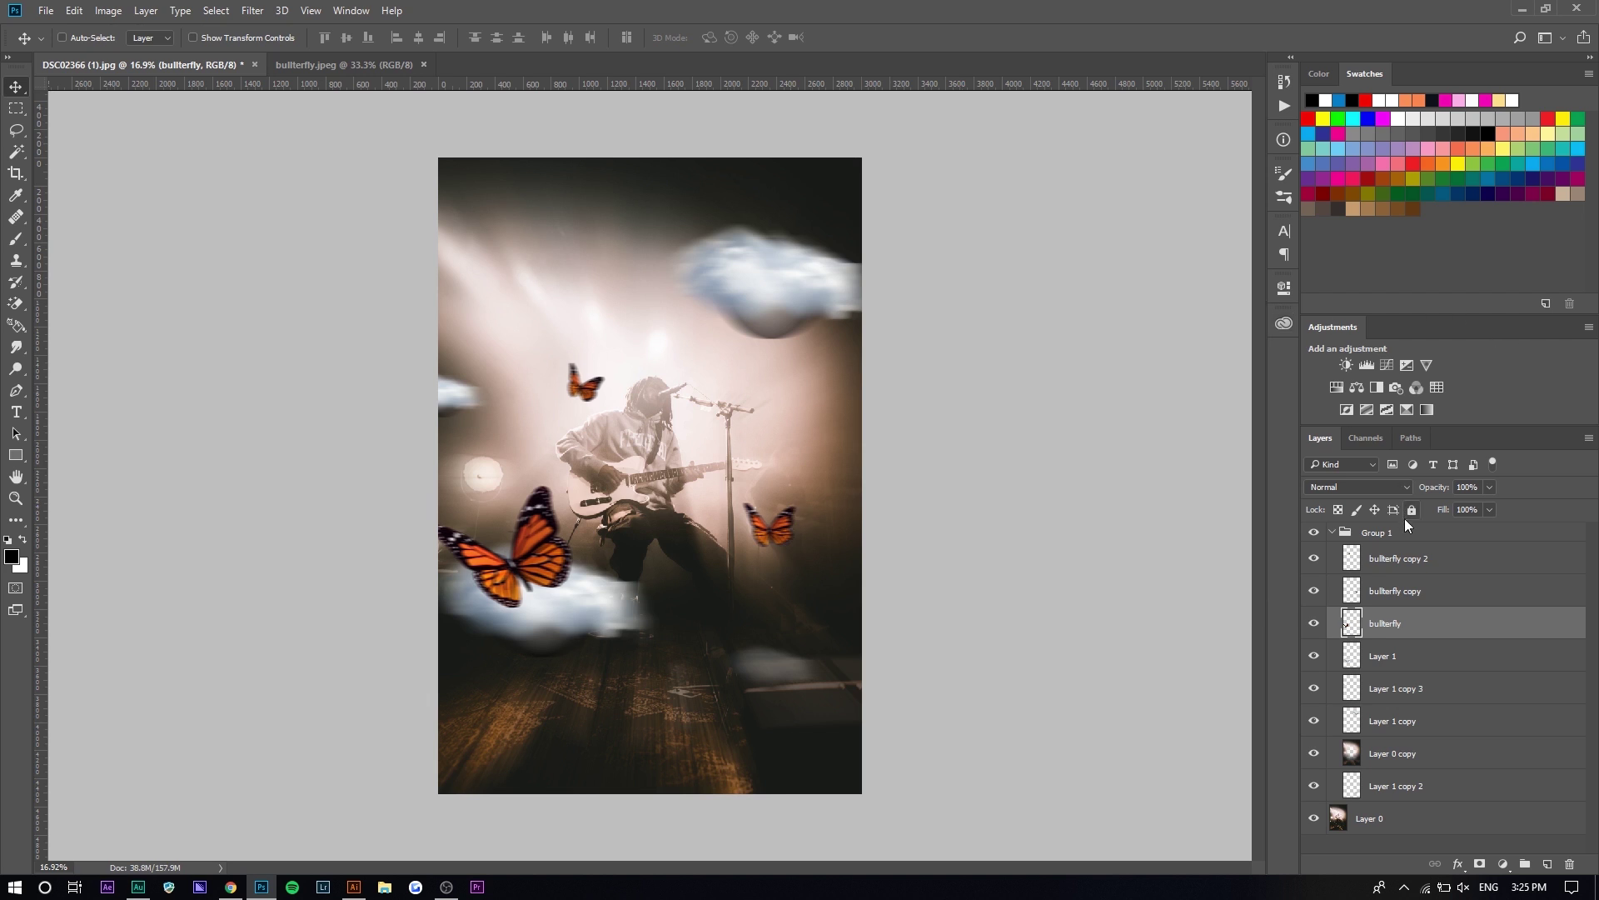
left_click(1414, 559)
left_click(1363, 389)
left_click_drag(1107, 428, 1140, 430)
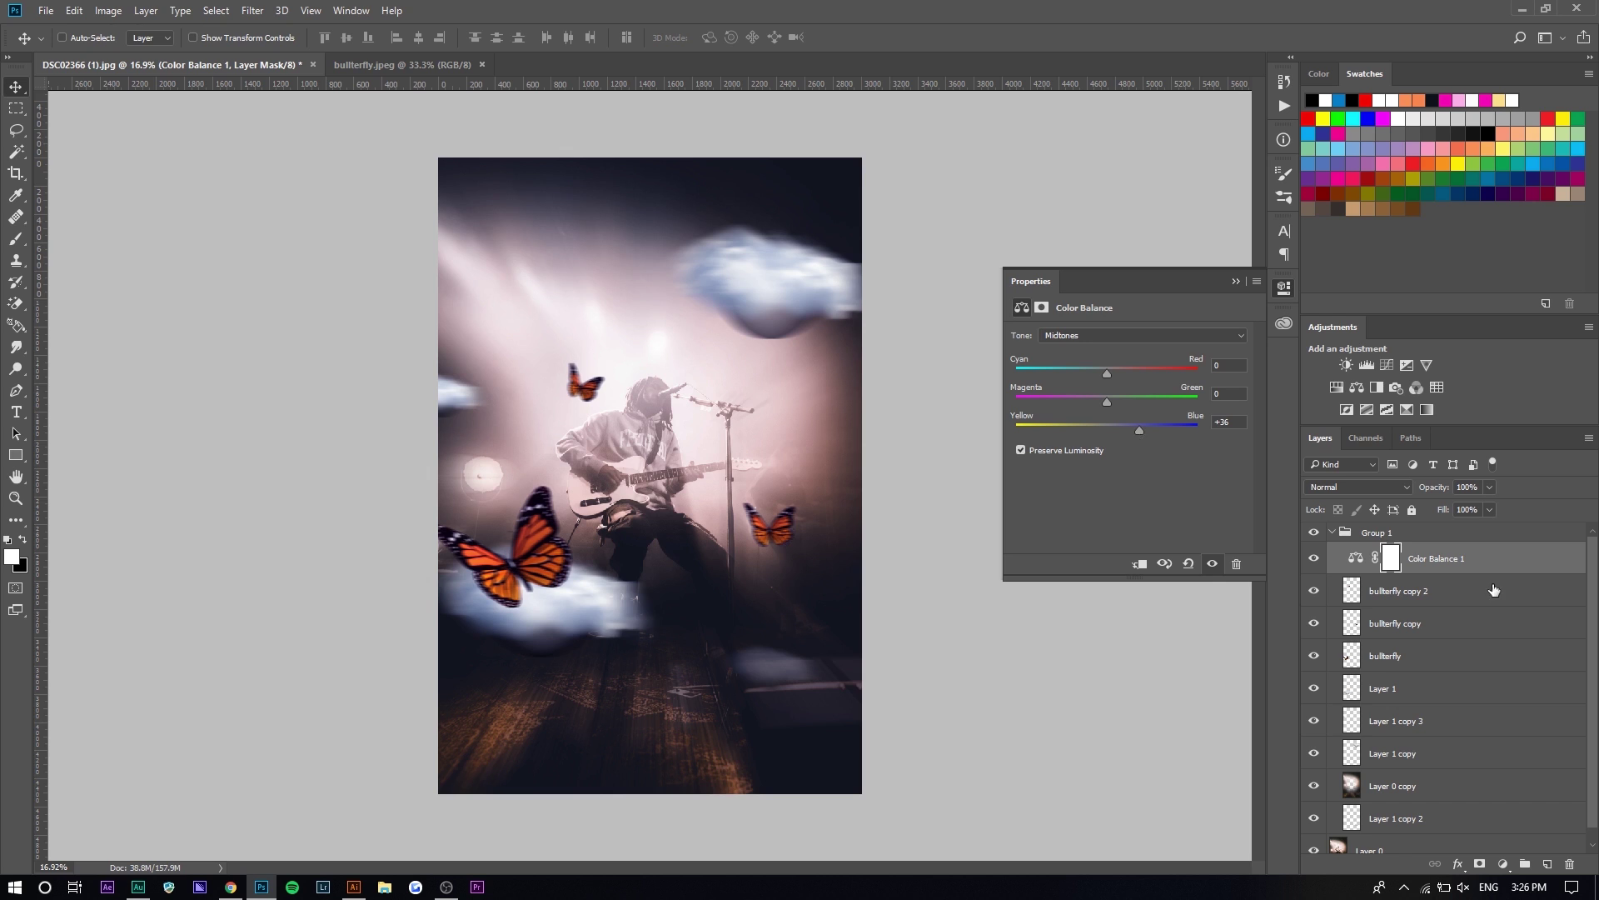
Step: Replace the colour balance with one clipped to the top butterfly, midtones at -100 yellow
key("Delete")
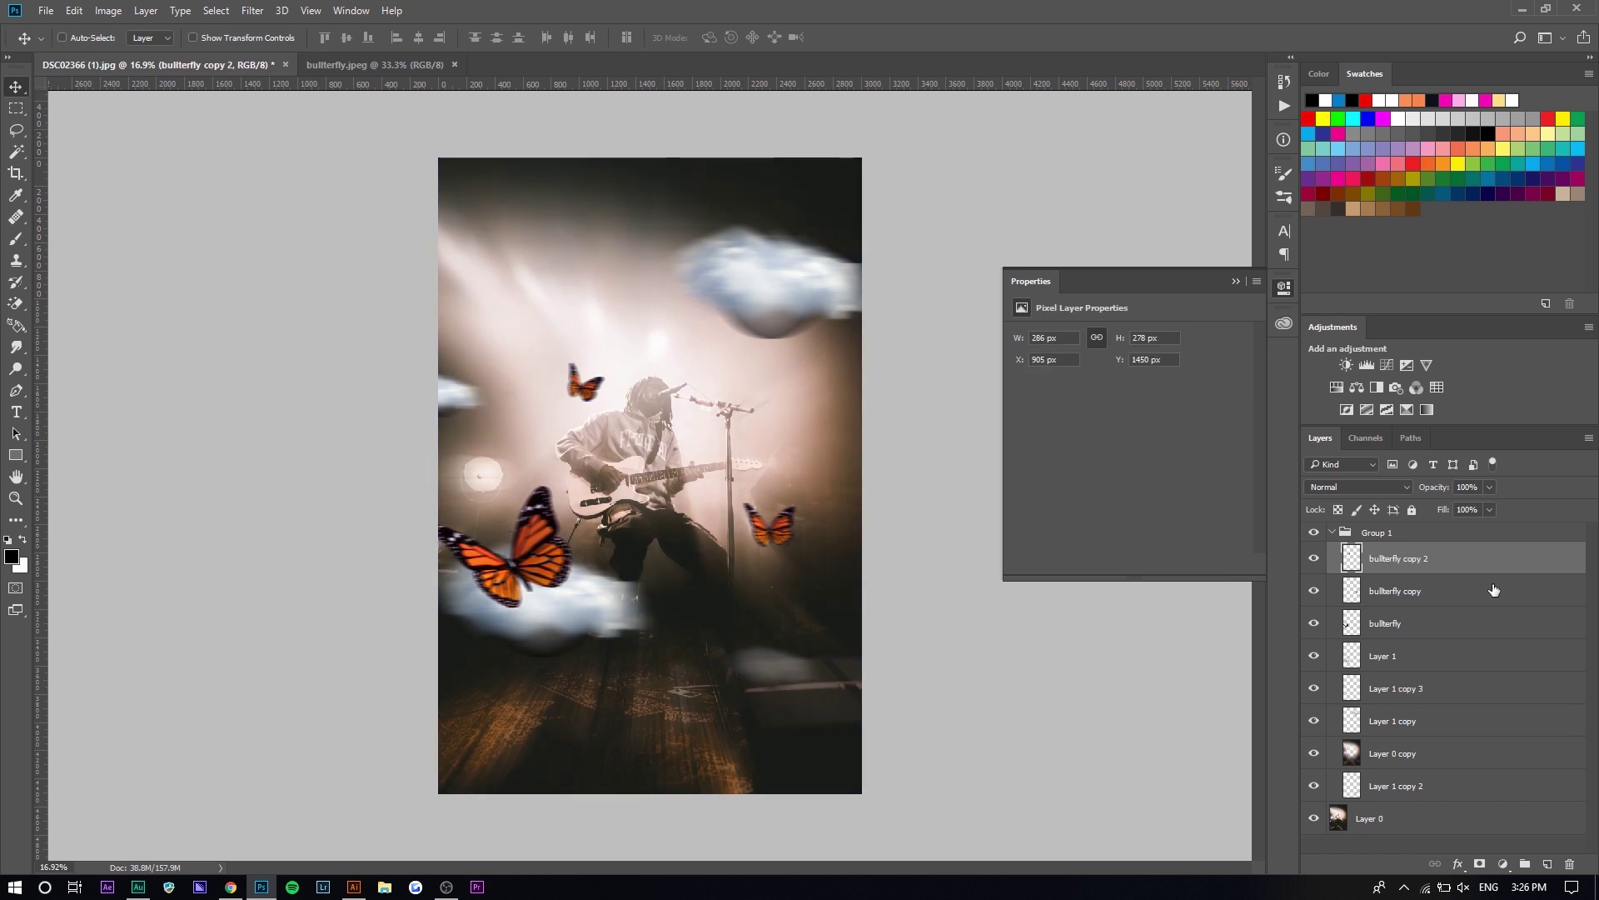
left_click(1351, 388)
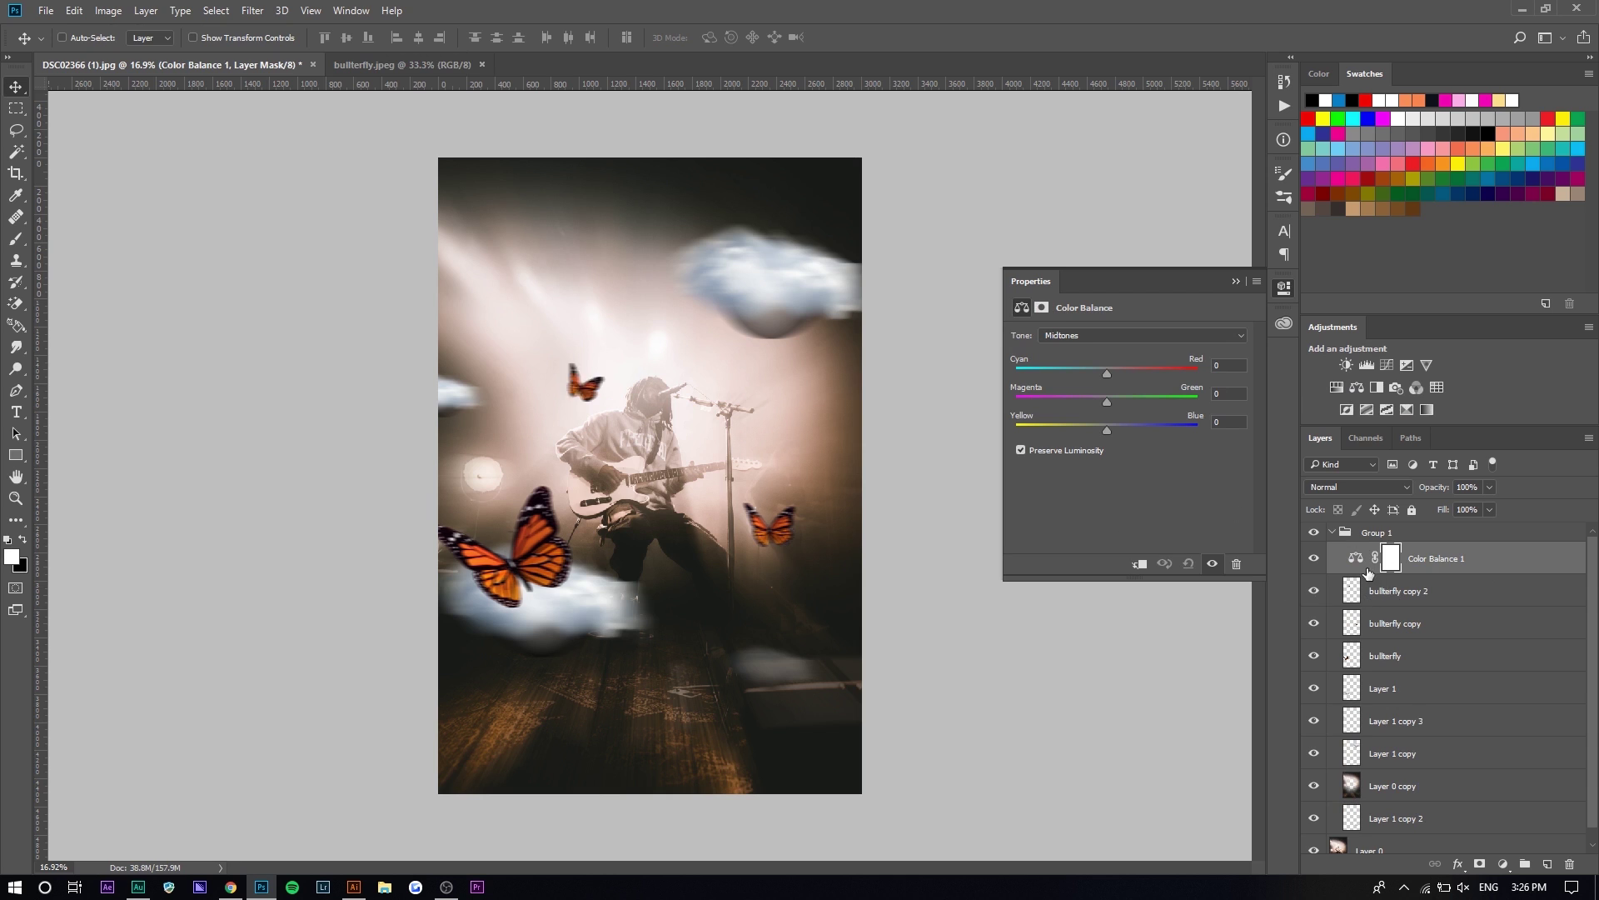
right_click(1532, 556)
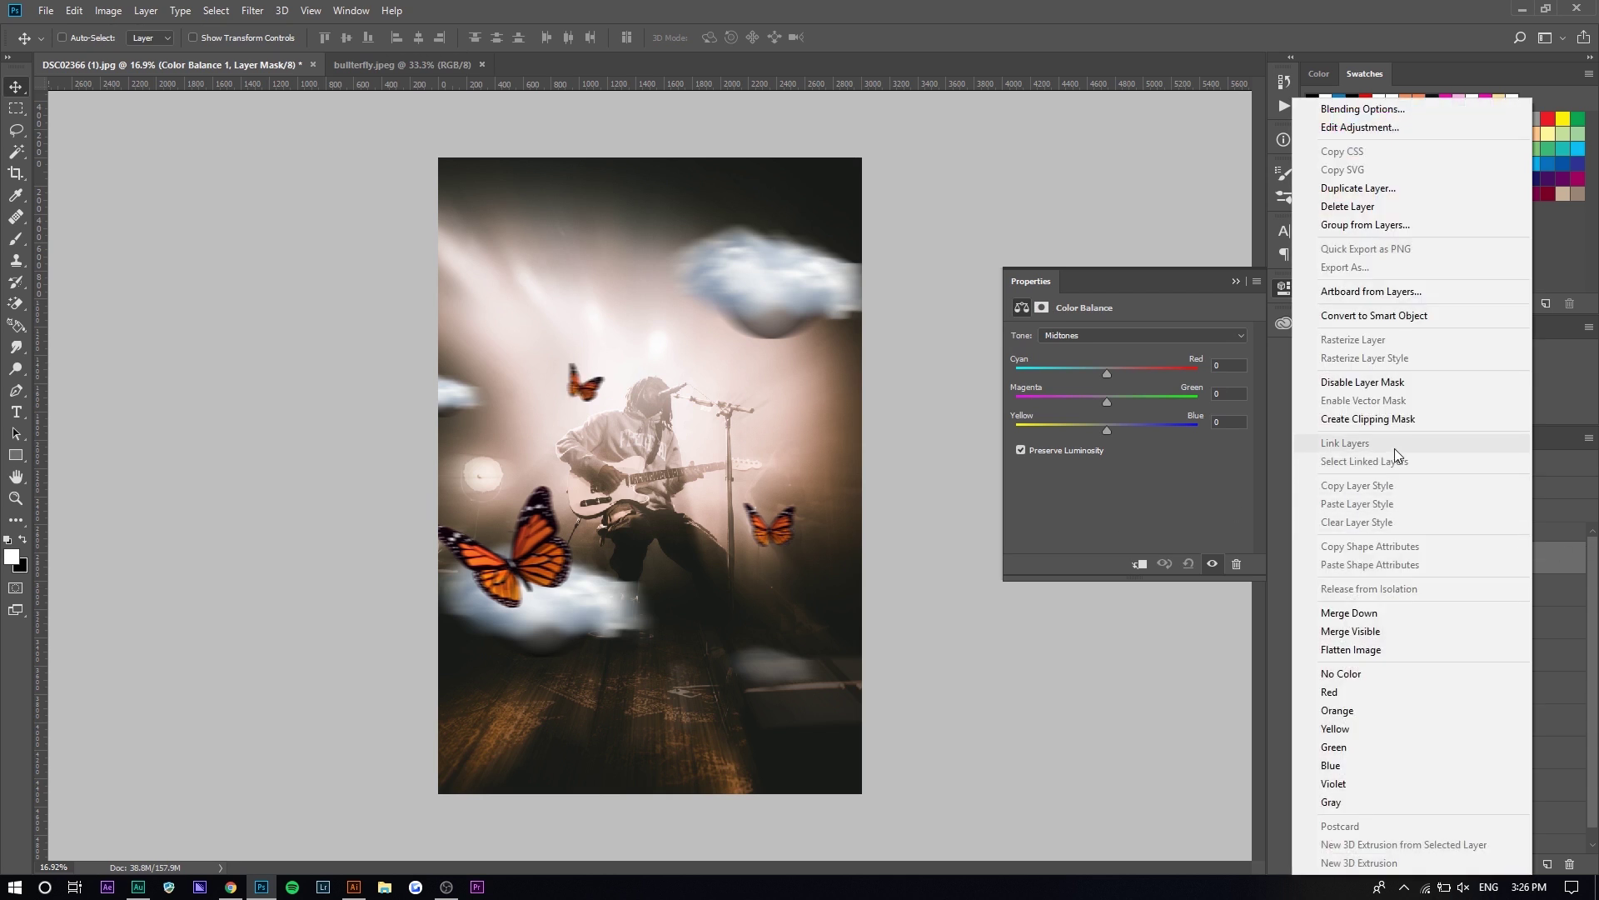
left_click(1391, 419)
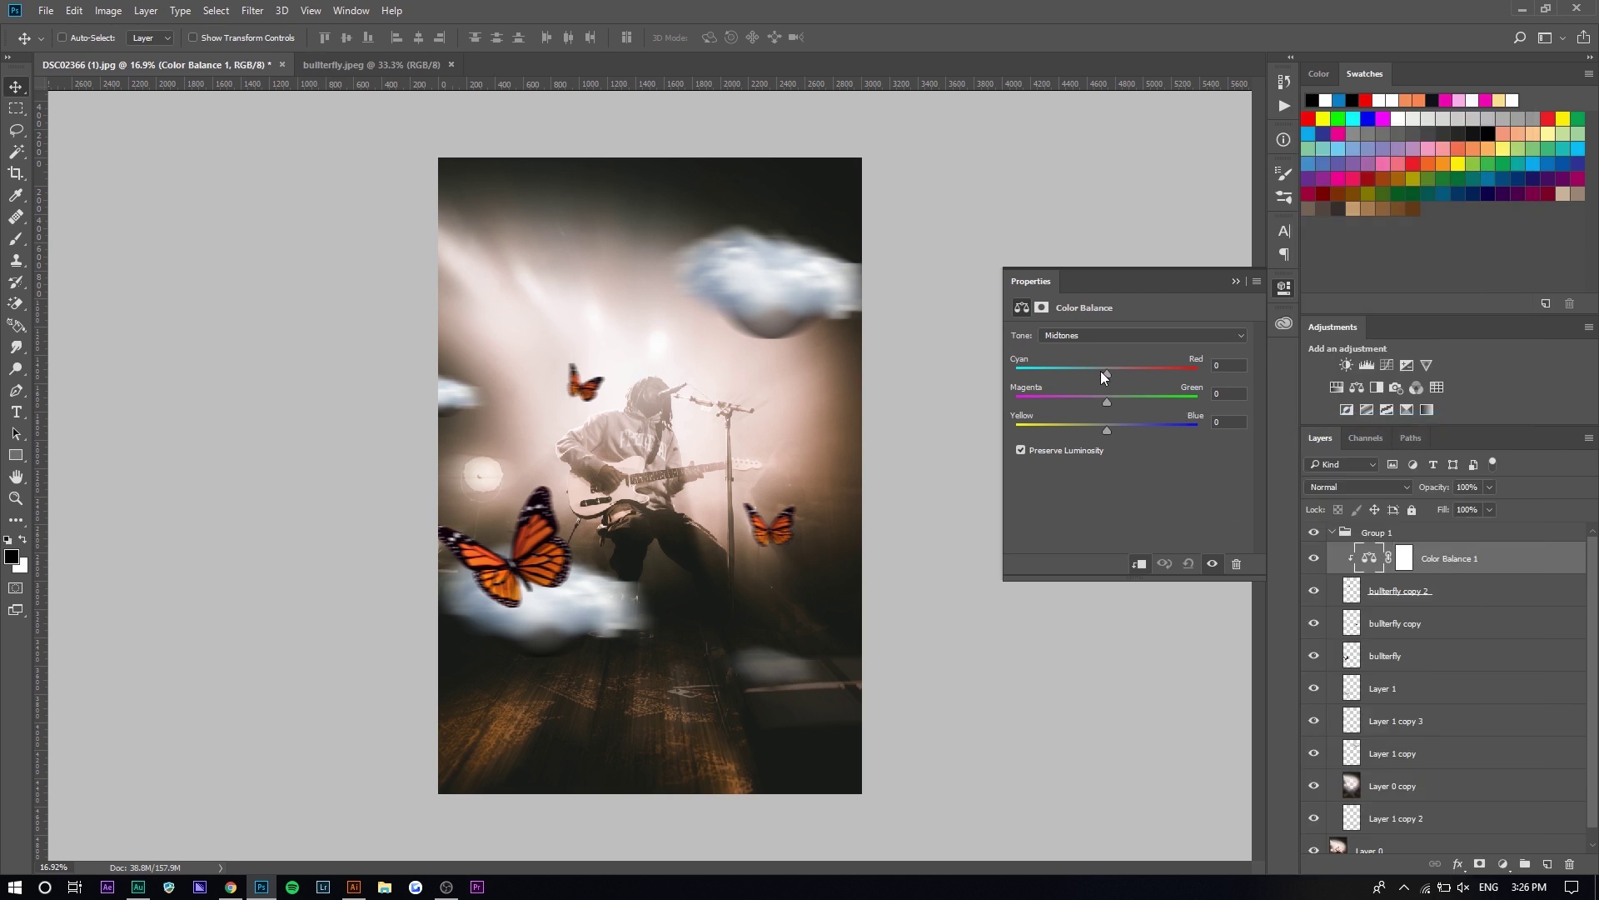
left_click_drag(1090, 433, 876, 458)
Step: Duplicate that colour balance and clip a copy to each of the other two butterflies
key("ctrl+j")
key("ctrl+j")
left_click_drag(1489, 580, 1466, 671)
right_click(1456, 658)
left_click(1291, 418)
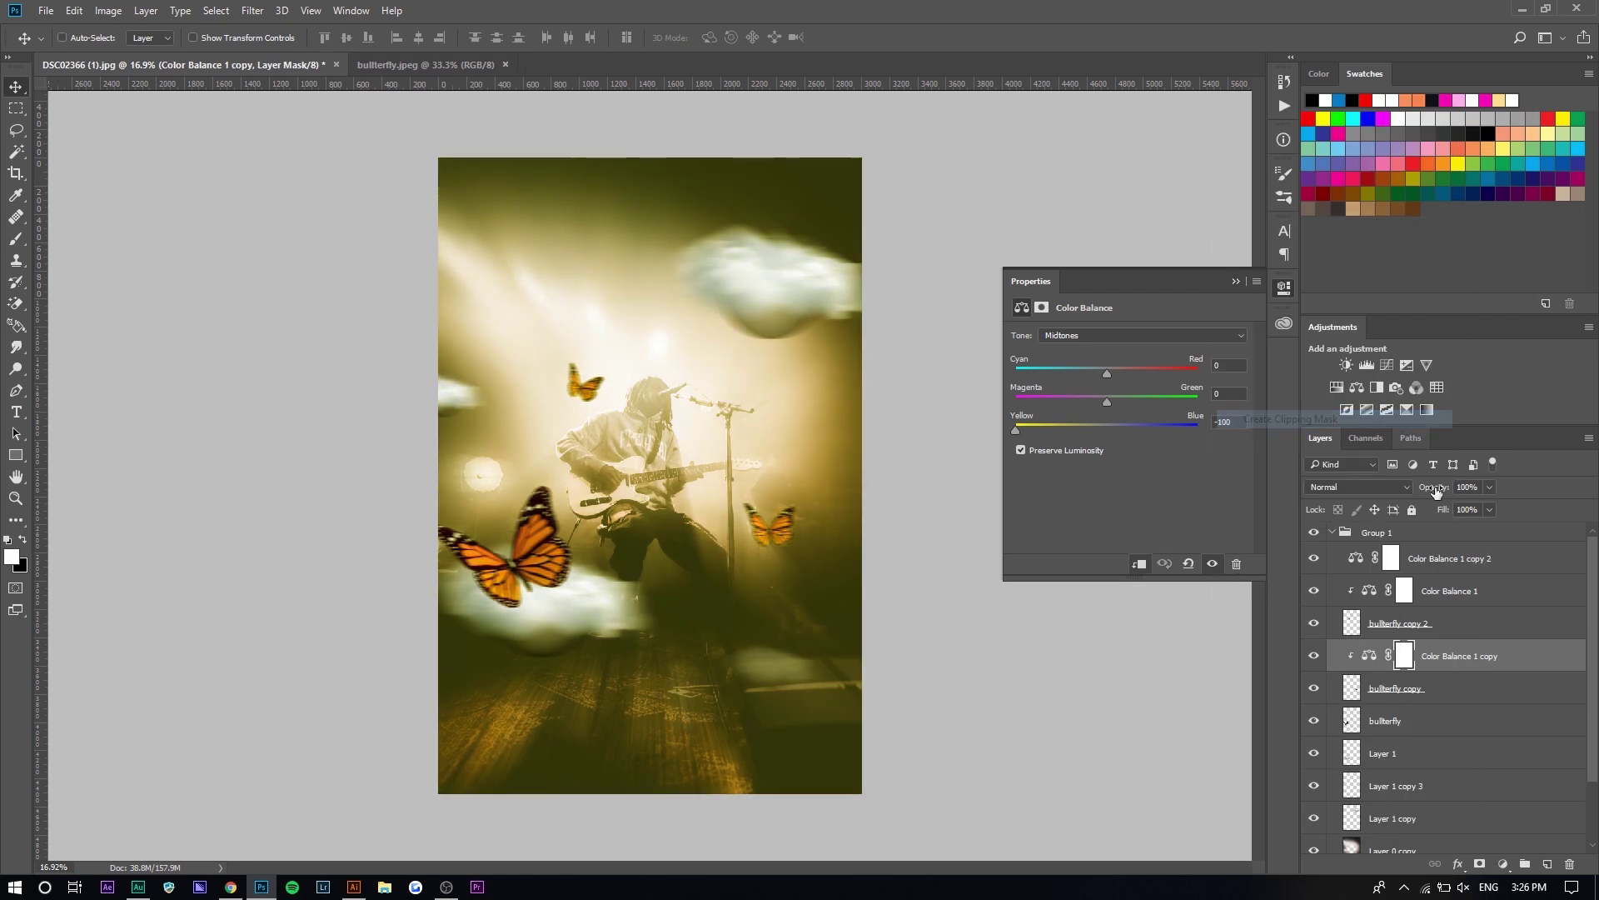
left_click_drag(1483, 610, 1479, 707)
right_click(1479, 707)
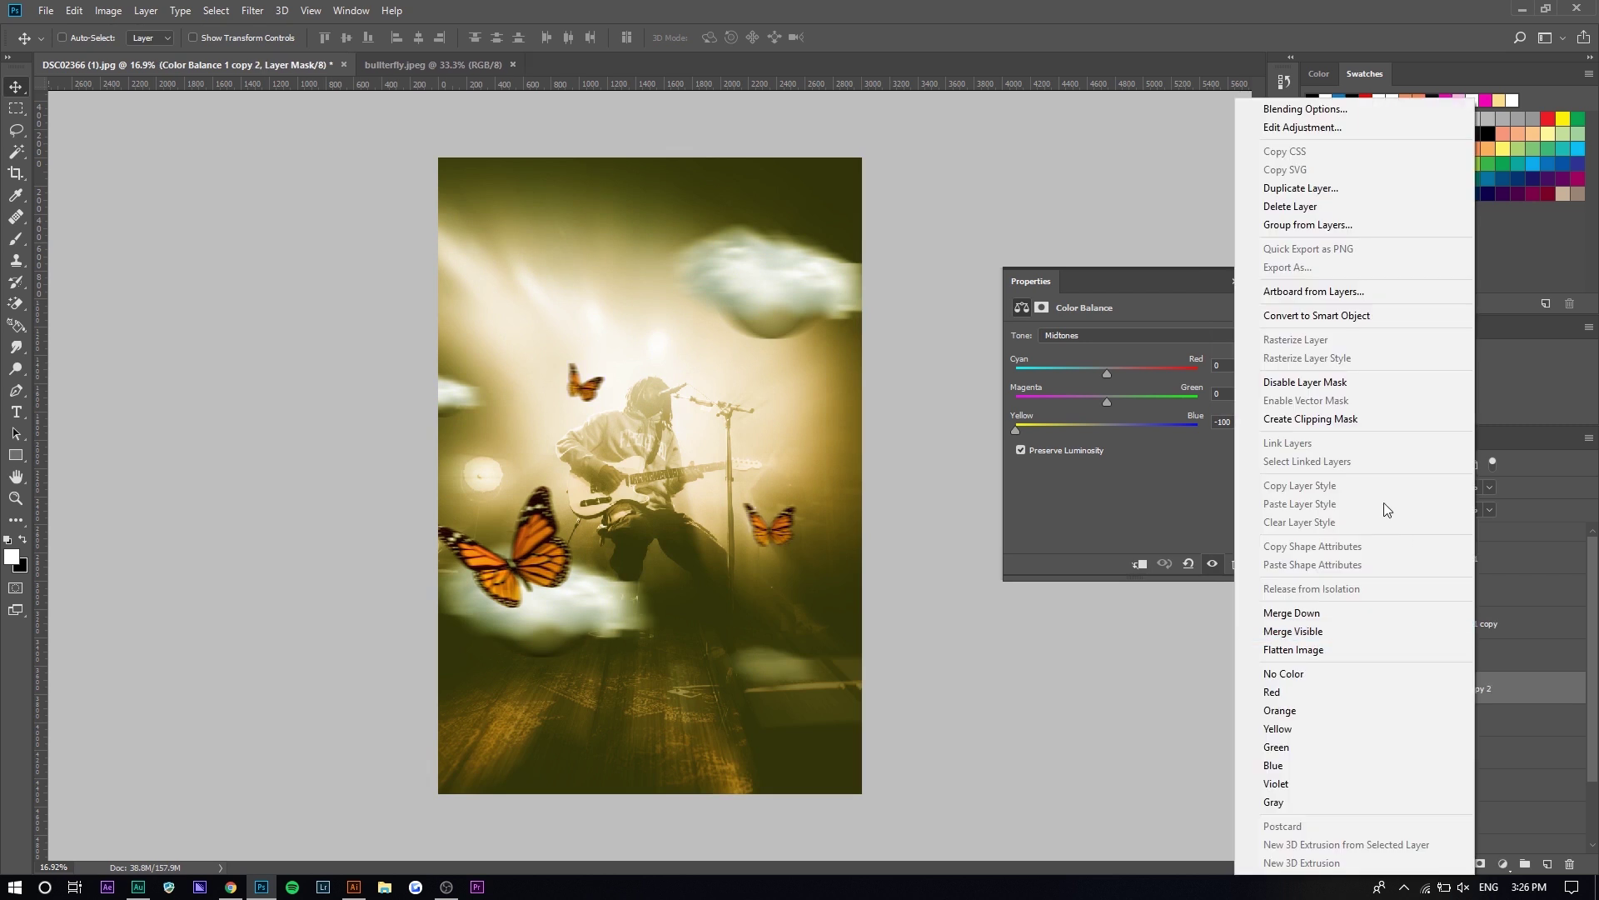
left_click(1361, 418)
Step: Add a new Color Balance adjustment clipped to Layer 1
scroll(1317, 681, "down", 1)
left_click(1357, 388)
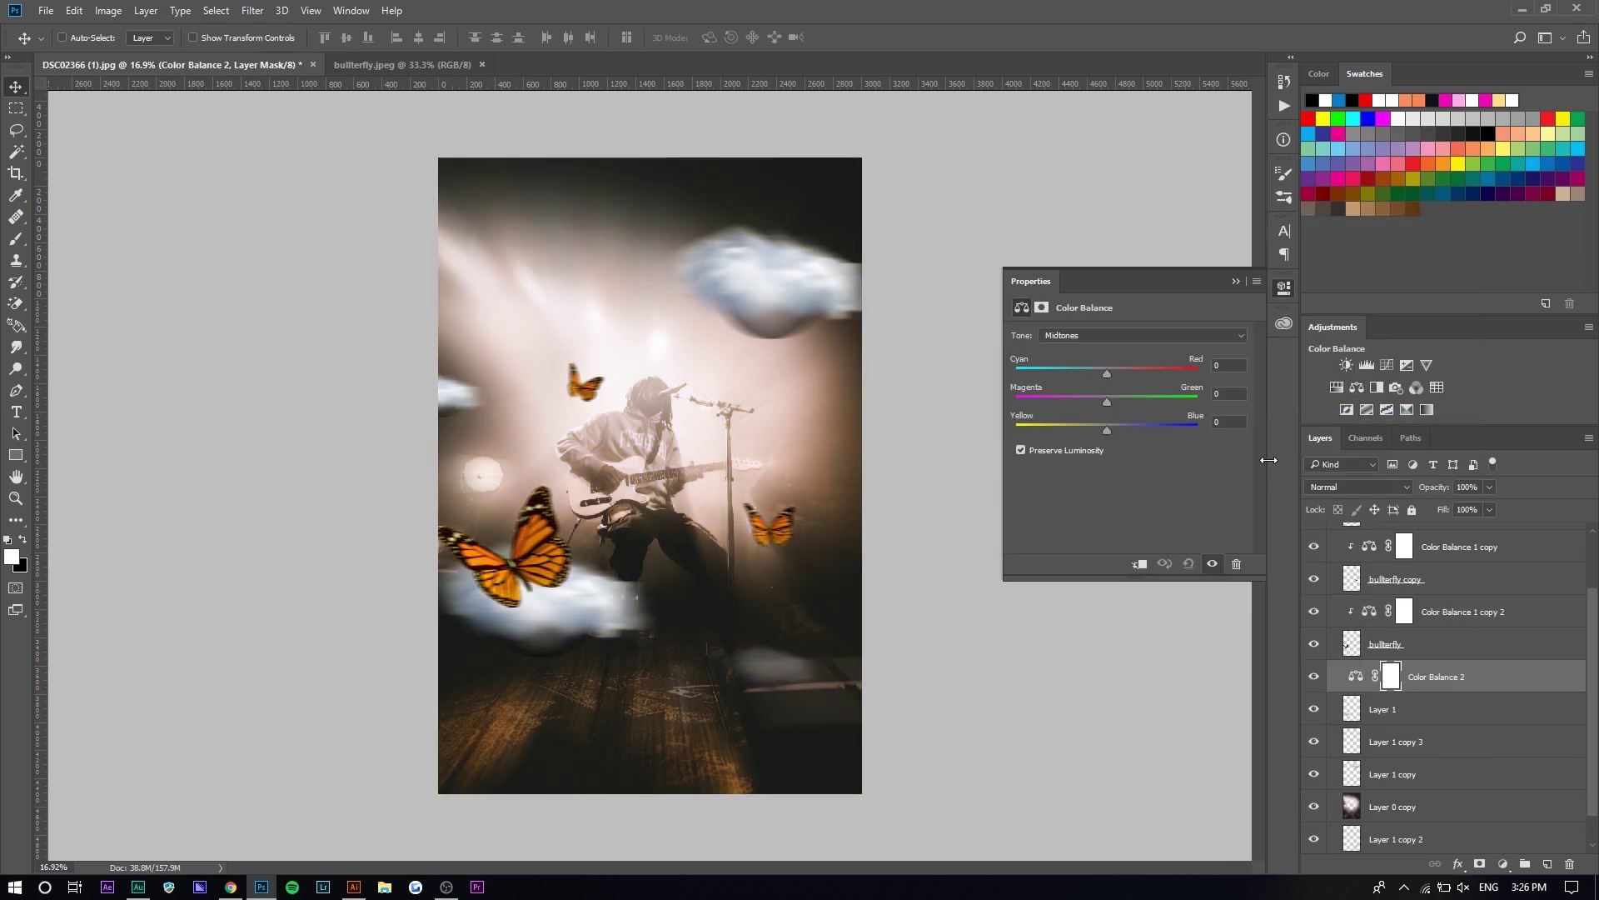
left_click(1140, 564)
Step: Shift Layer 1's midtones toward yellow and add a clipped Vibrance at -55 vibrance, -62 saturation
left_click_drag(1052, 418, 1098, 441)
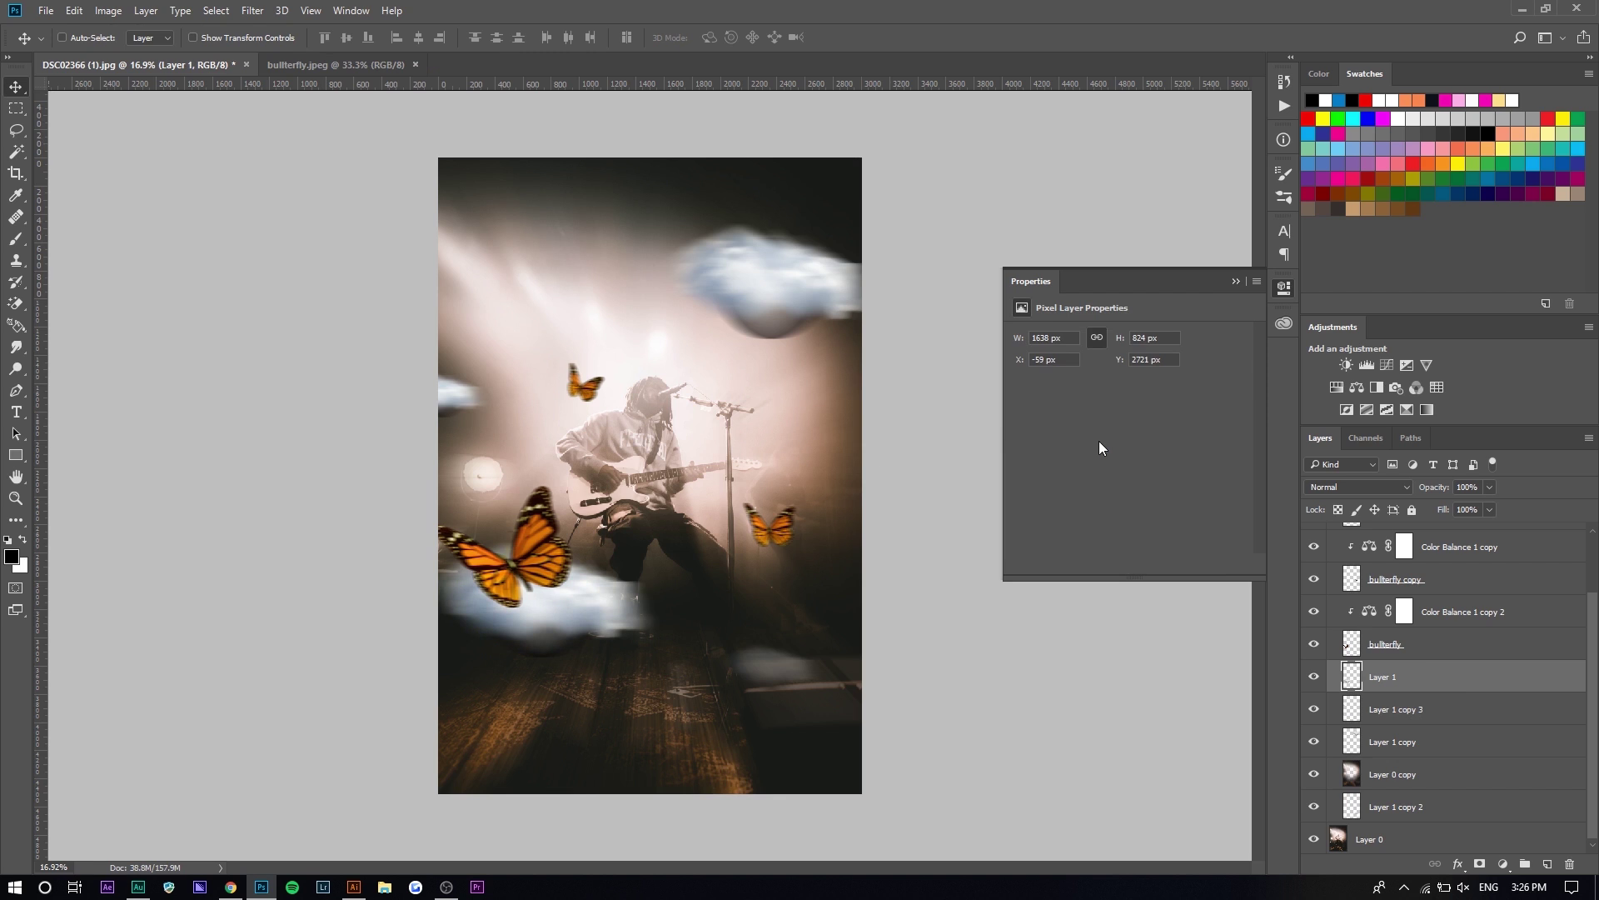
left_click(1427, 365)
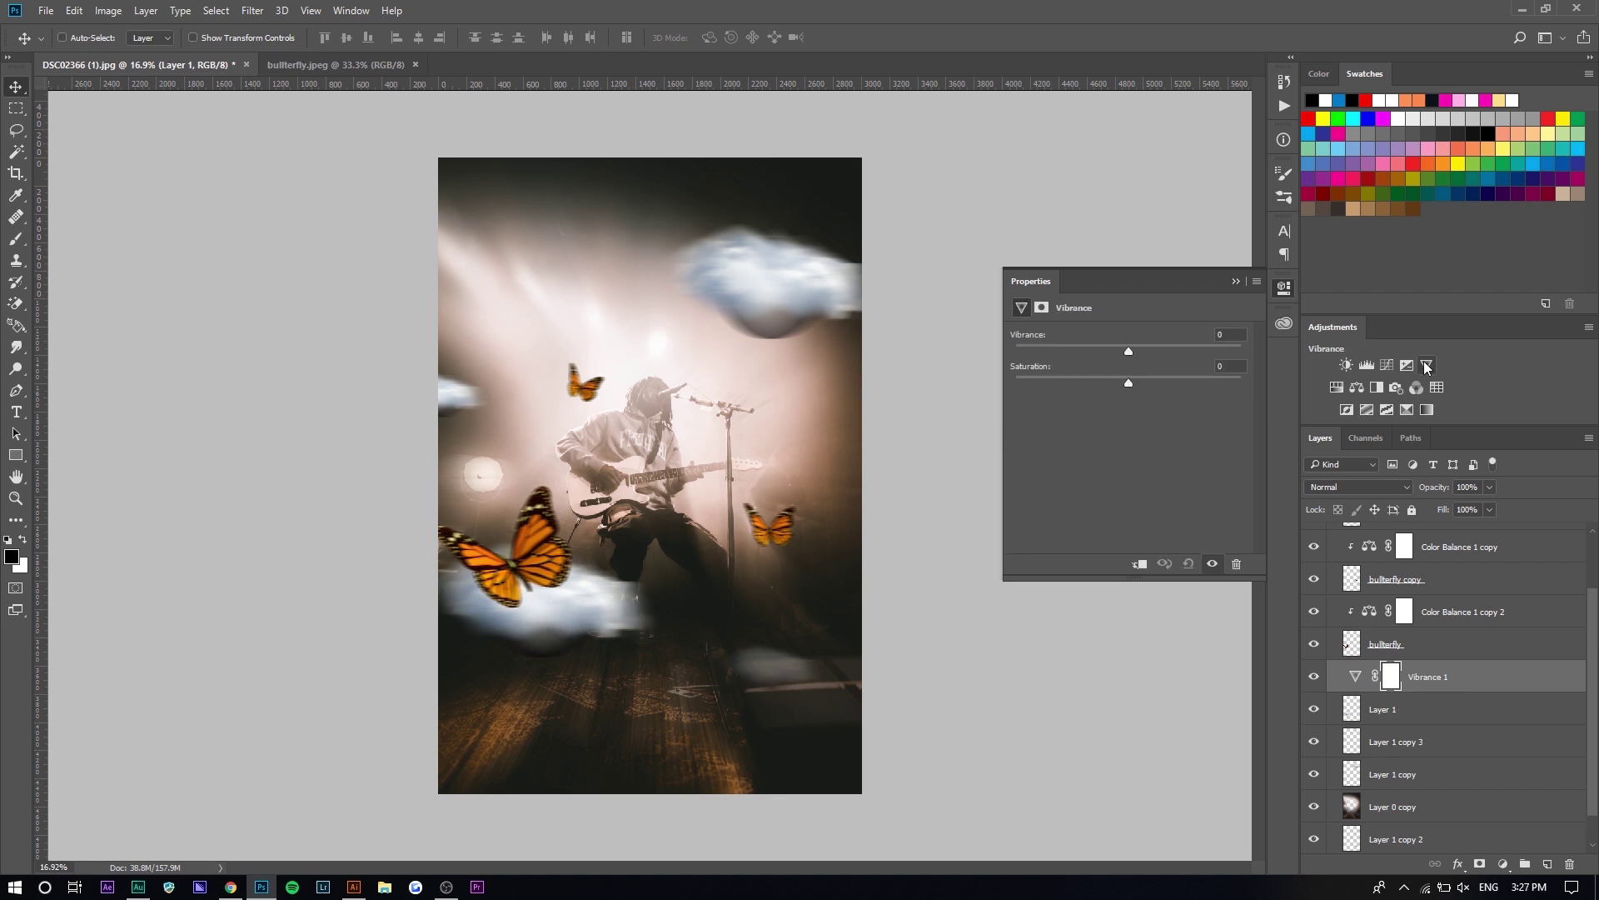
left_click(1139, 564)
left_click(1067, 350)
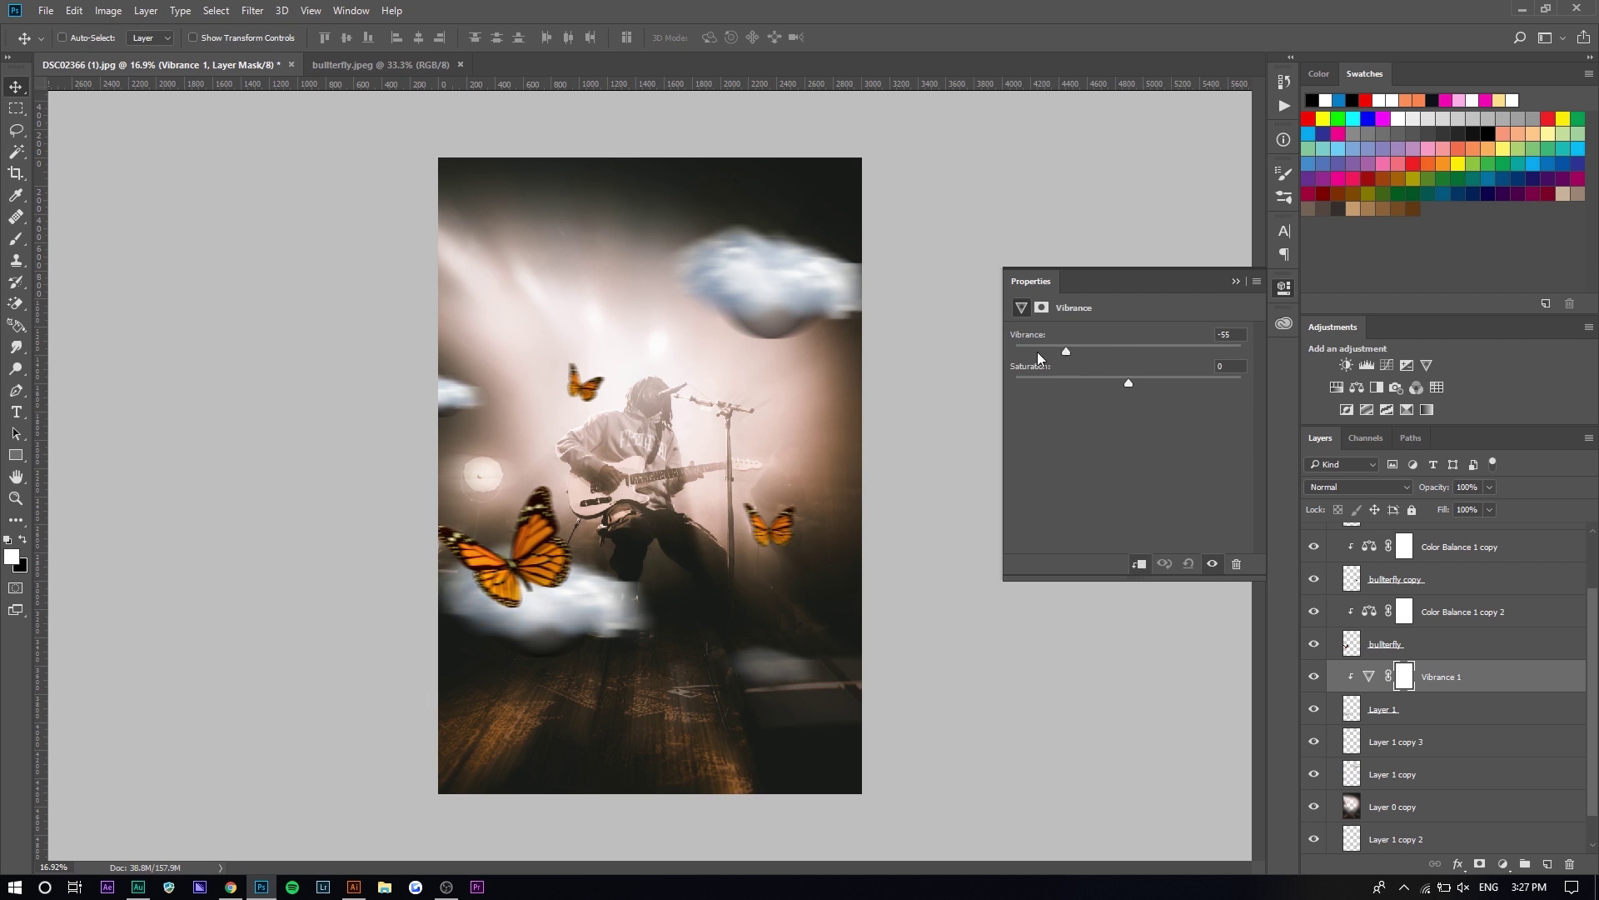
left_click(1058, 379)
Step: Give Layer 1 copy 3 a clipped Vibrance with vibrance and saturation at -100
left_click(1332, 740)
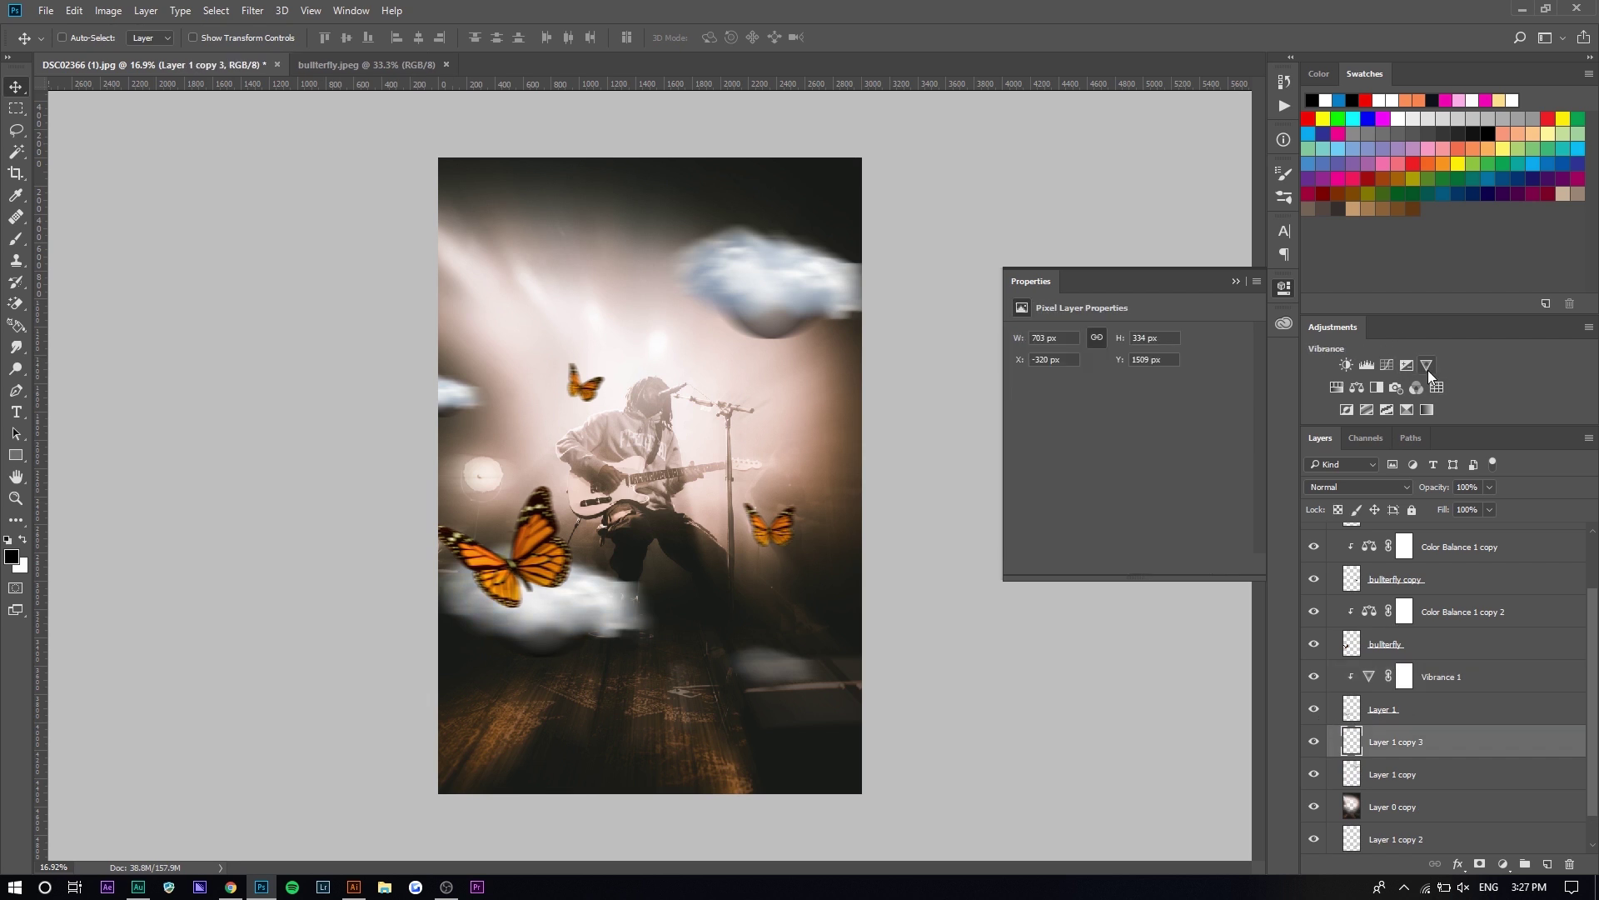
left_click(1427, 370)
left_click(1138, 564)
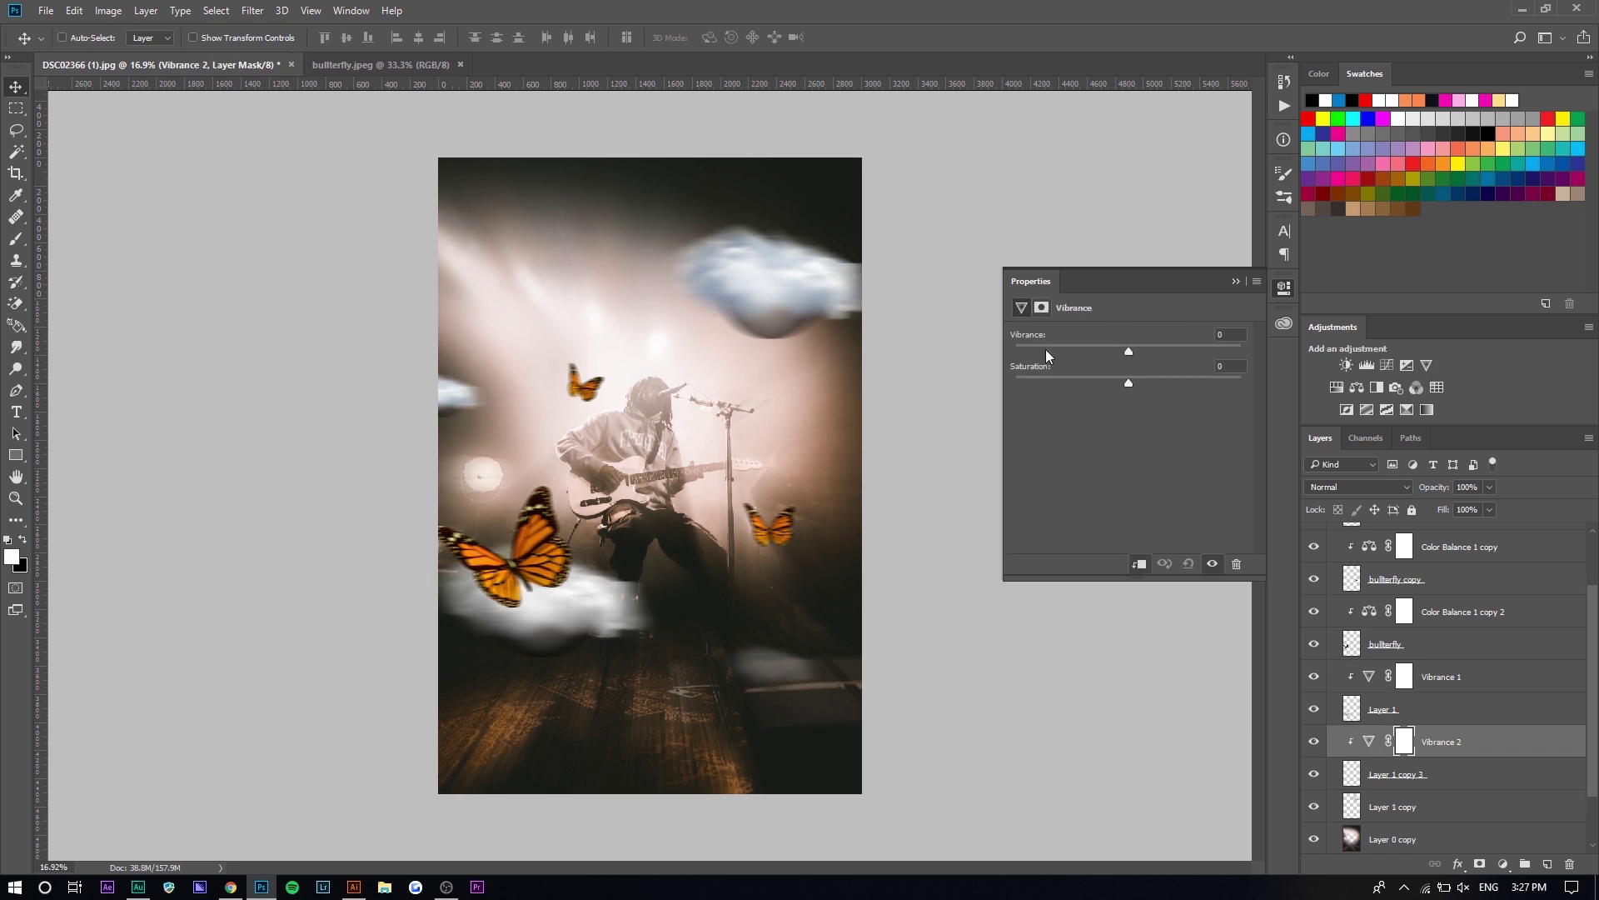
left_click_drag(1009, 358, 938, 388)
Step: Add a Vibrance 3 adjustment clipped to Layer 1 copy
left_click(1464, 805)
left_click(1427, 365)
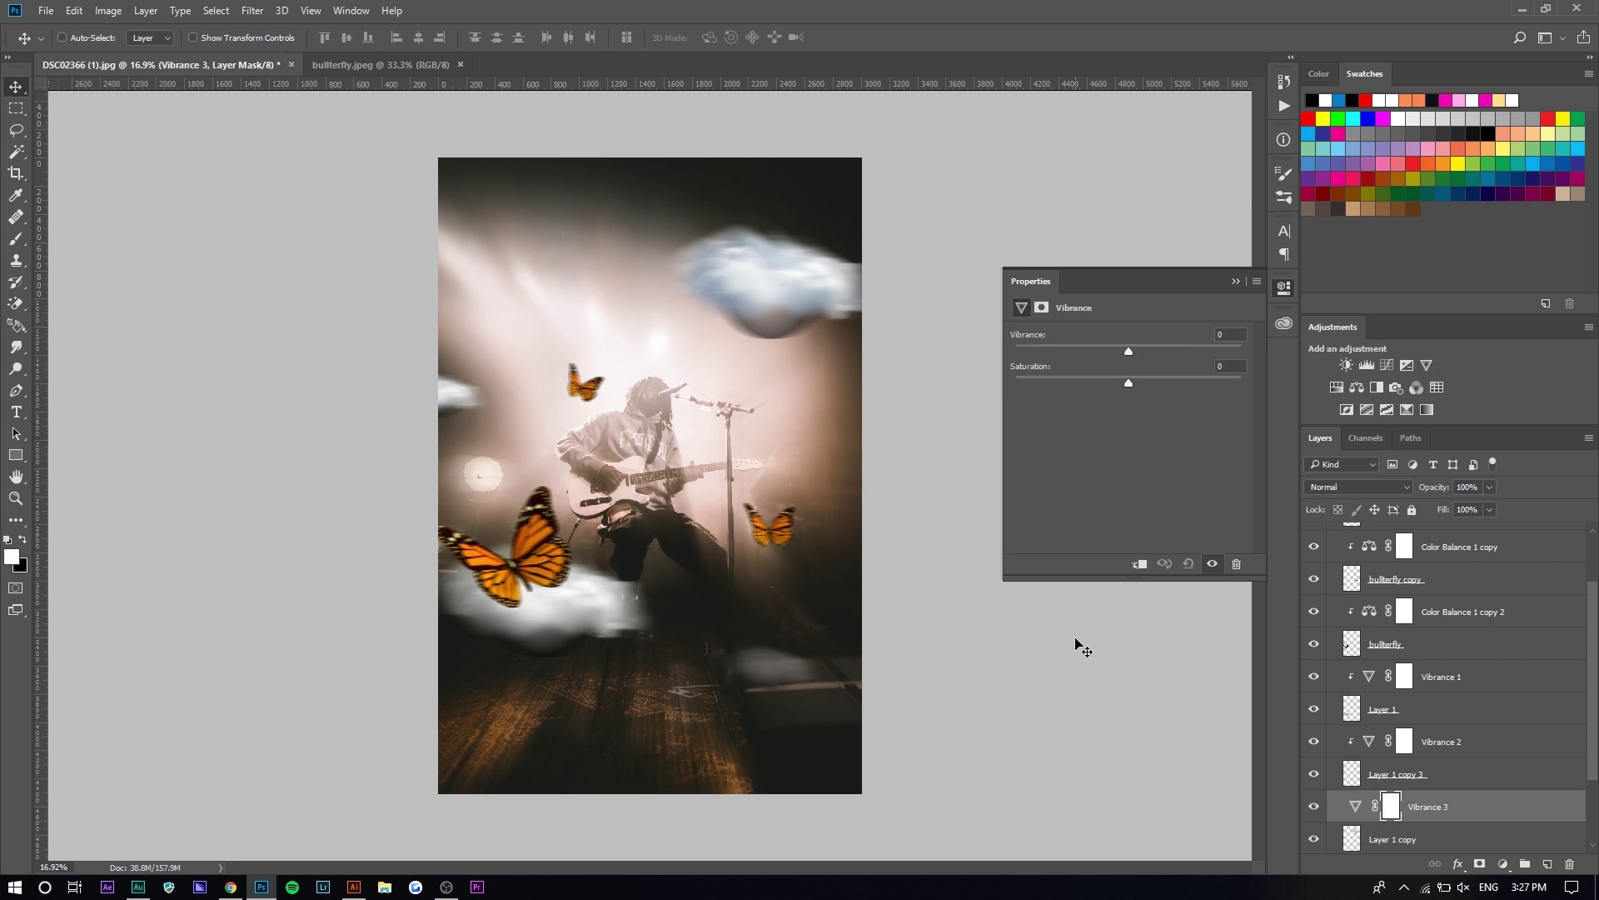
left_click(1139, 564)
left_click(1236, 282)
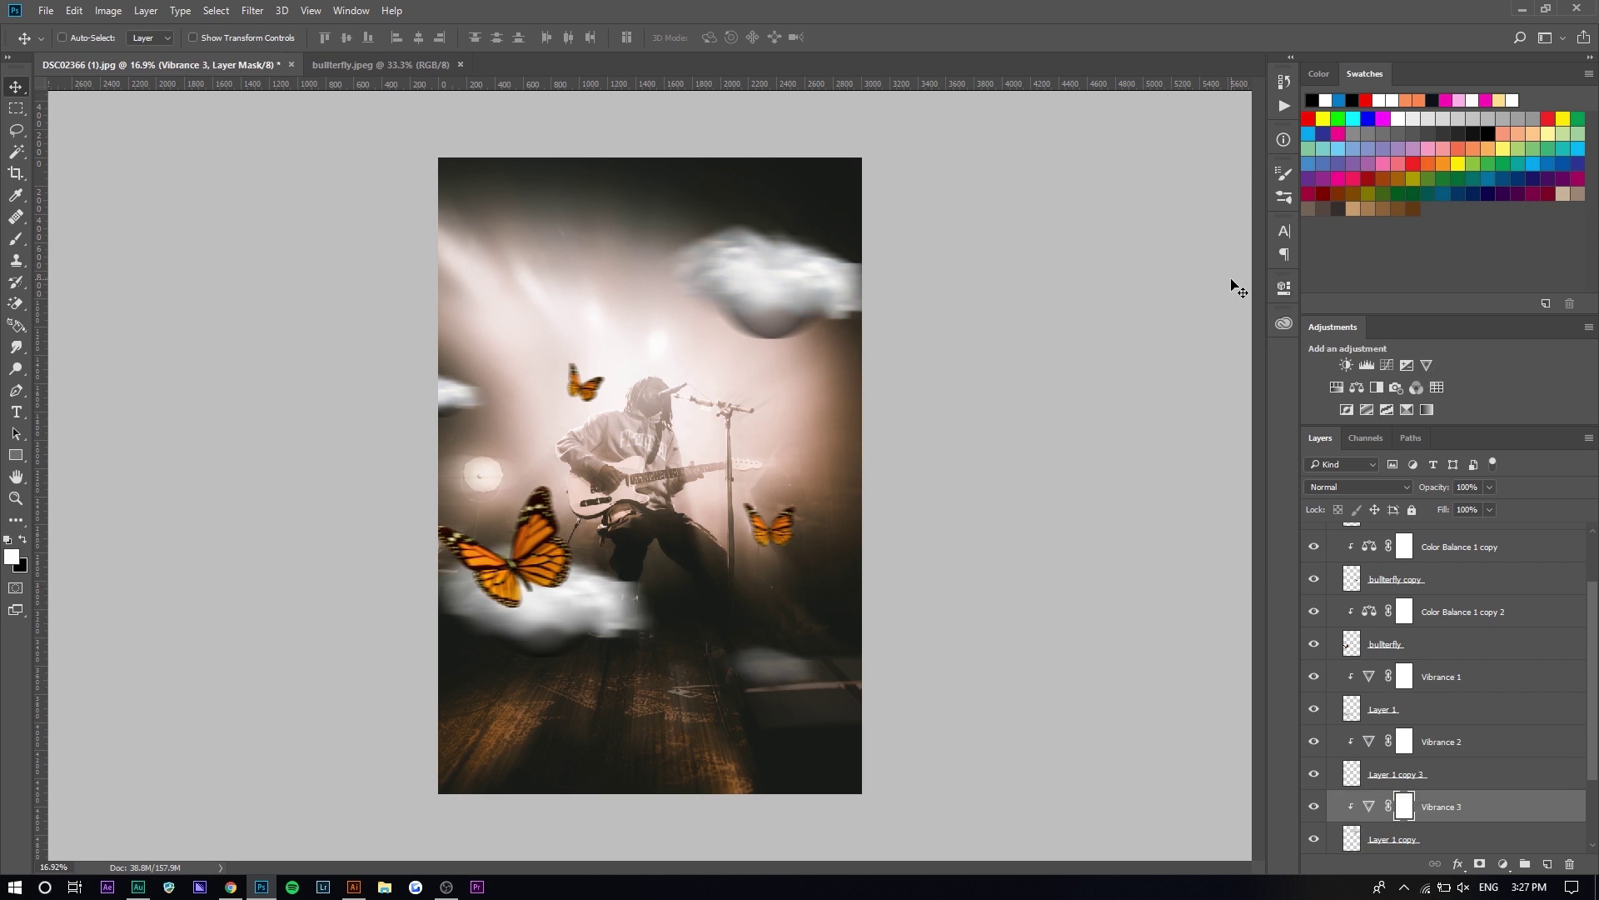
scroll(1373, 583, "up", 2)
left_click(1373, 535)
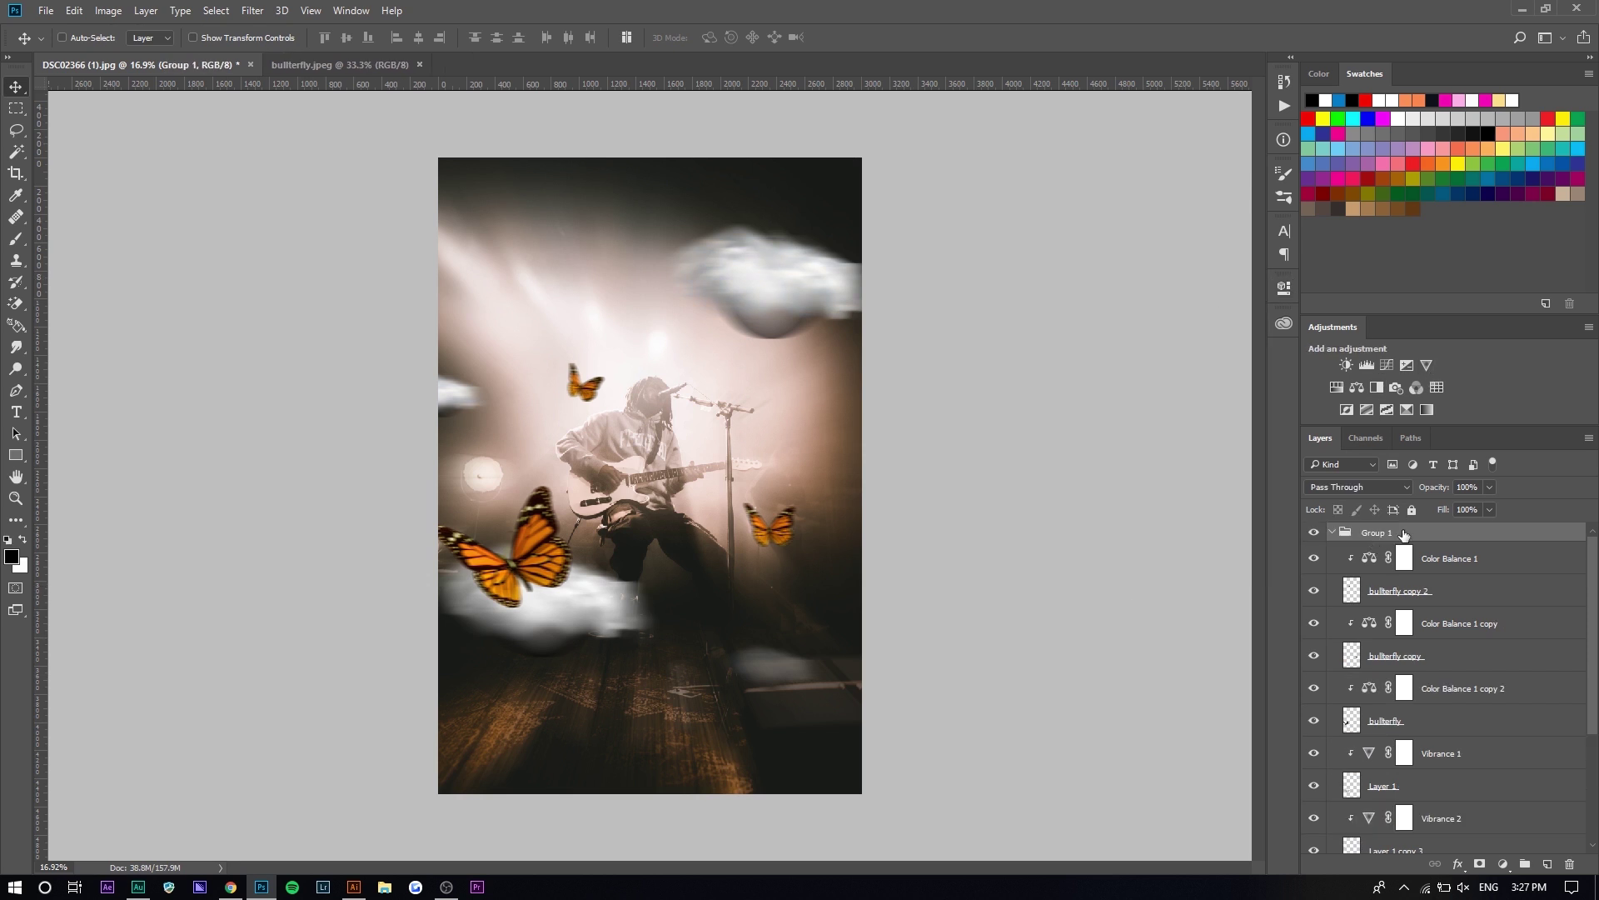
Step: Add a group-wide Color Balance with midtones at +34 red, +20 green, +40 blue
left_click(1357, 387)
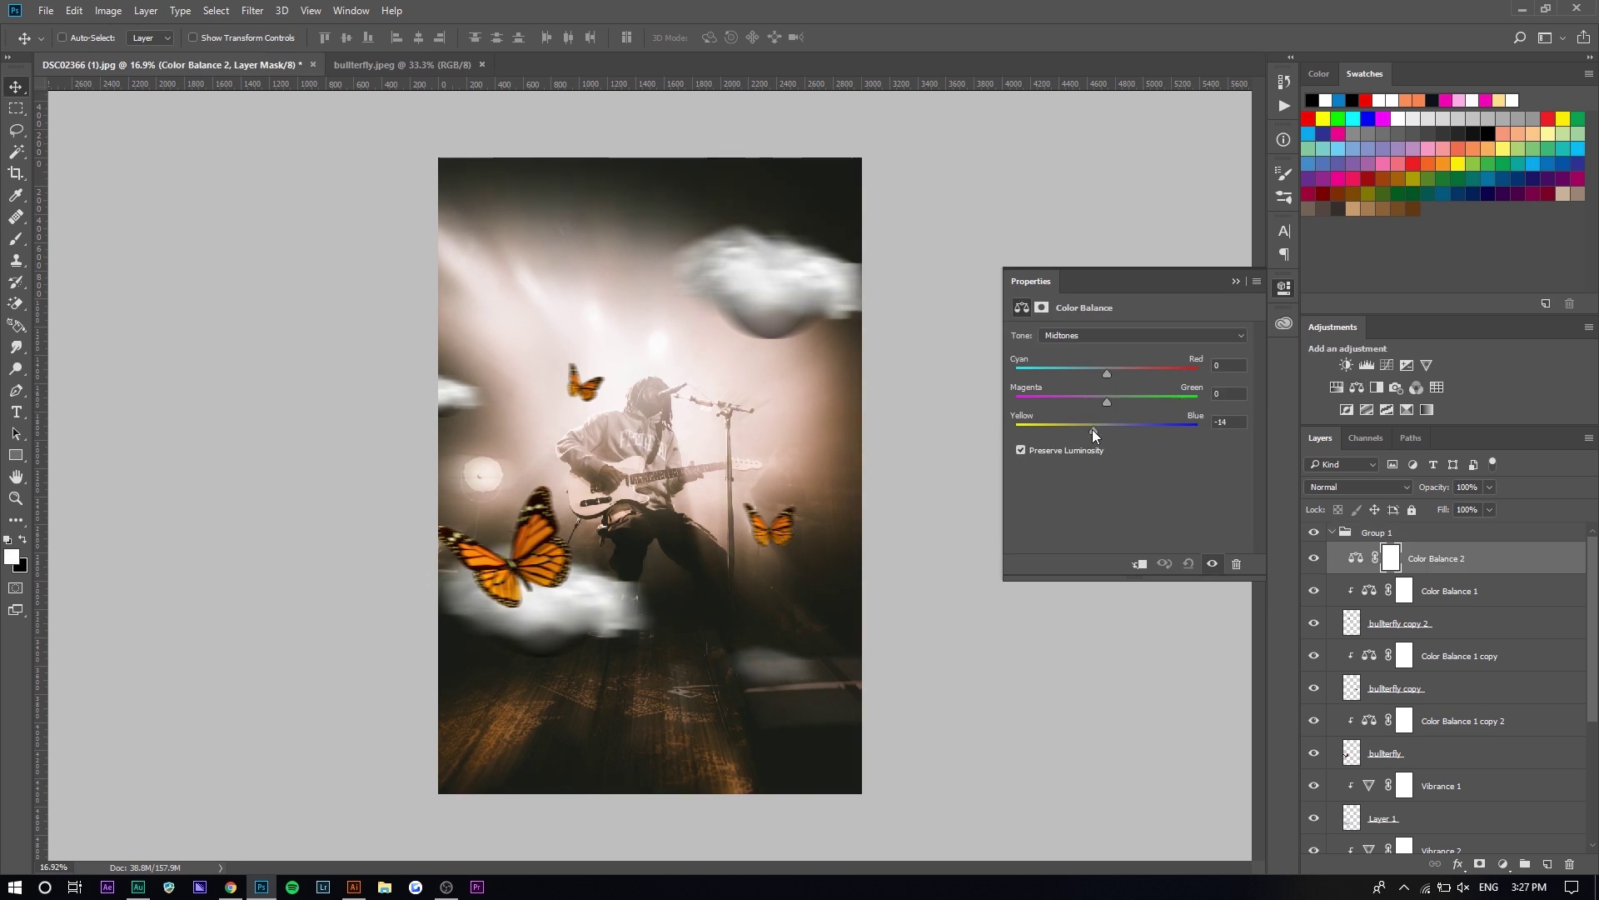
left_click_drag(1107, 430, 1081, 431)
left_click_drag(1081, 432, 1121, 405)
mouse_move(1109, 374)
left_mouse_down()
mouse_move(1123, 374)
mouse_move(1063, 376)
mouse_move(1118, 380)
left_mouse_up()
Step: Select the lower layers together and group them with Ctrl+G
scroll(1453, 775, "down", 5)
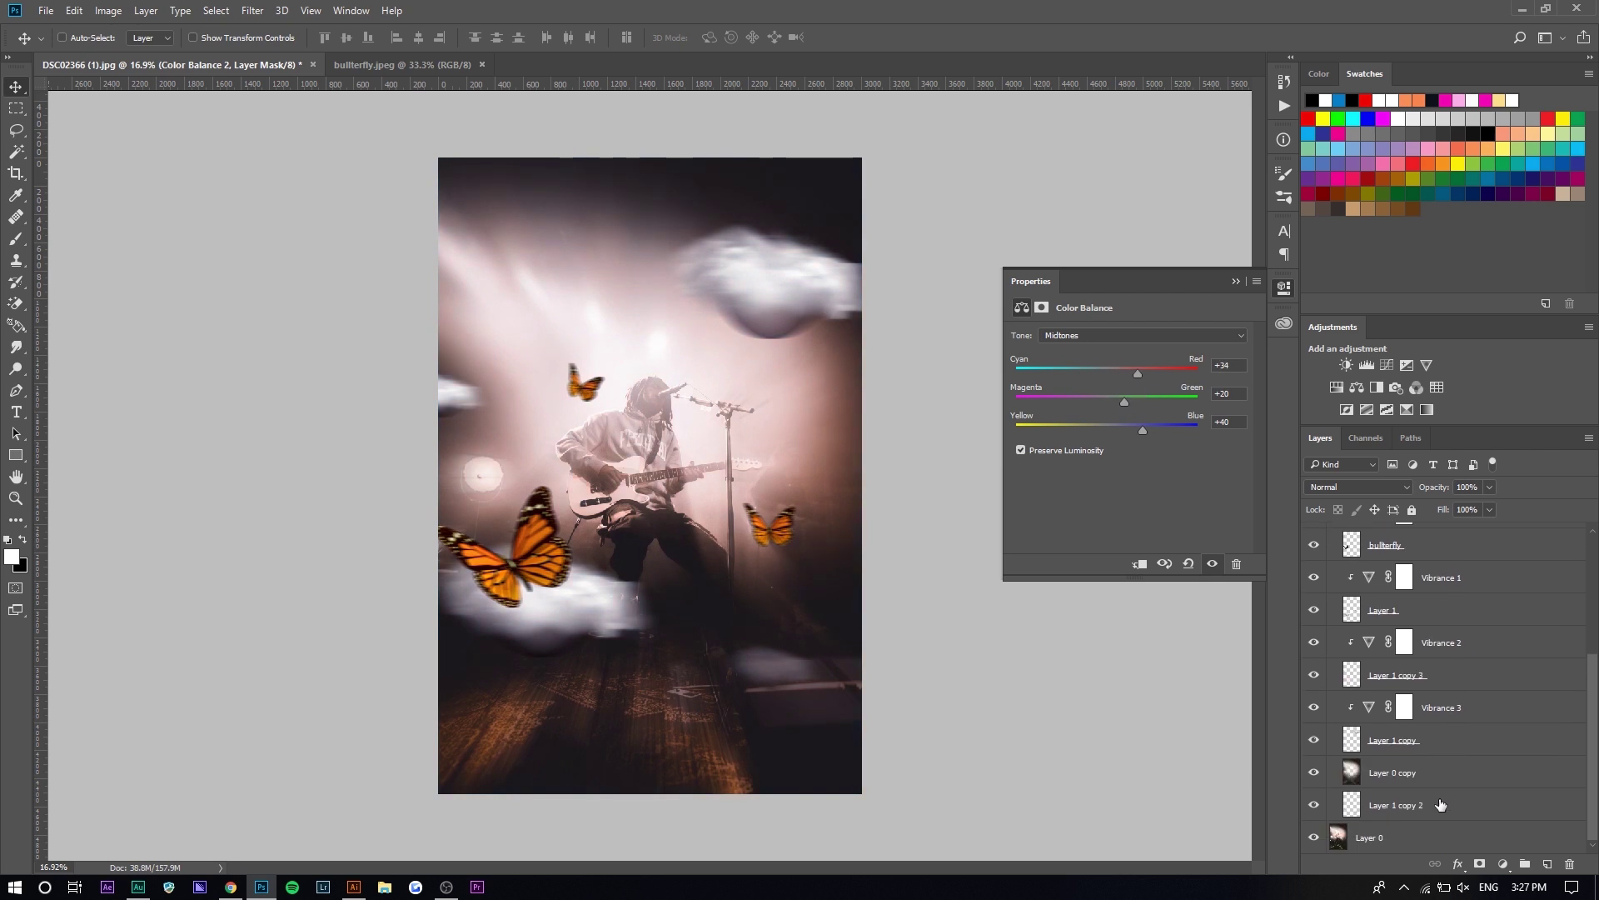
left_click(1438, 796, "shift")
key("ctrl+g")
Step: Collapse Group 1 and toggle its visibility to compare the edits against the original photo
left_click(1334, 534)
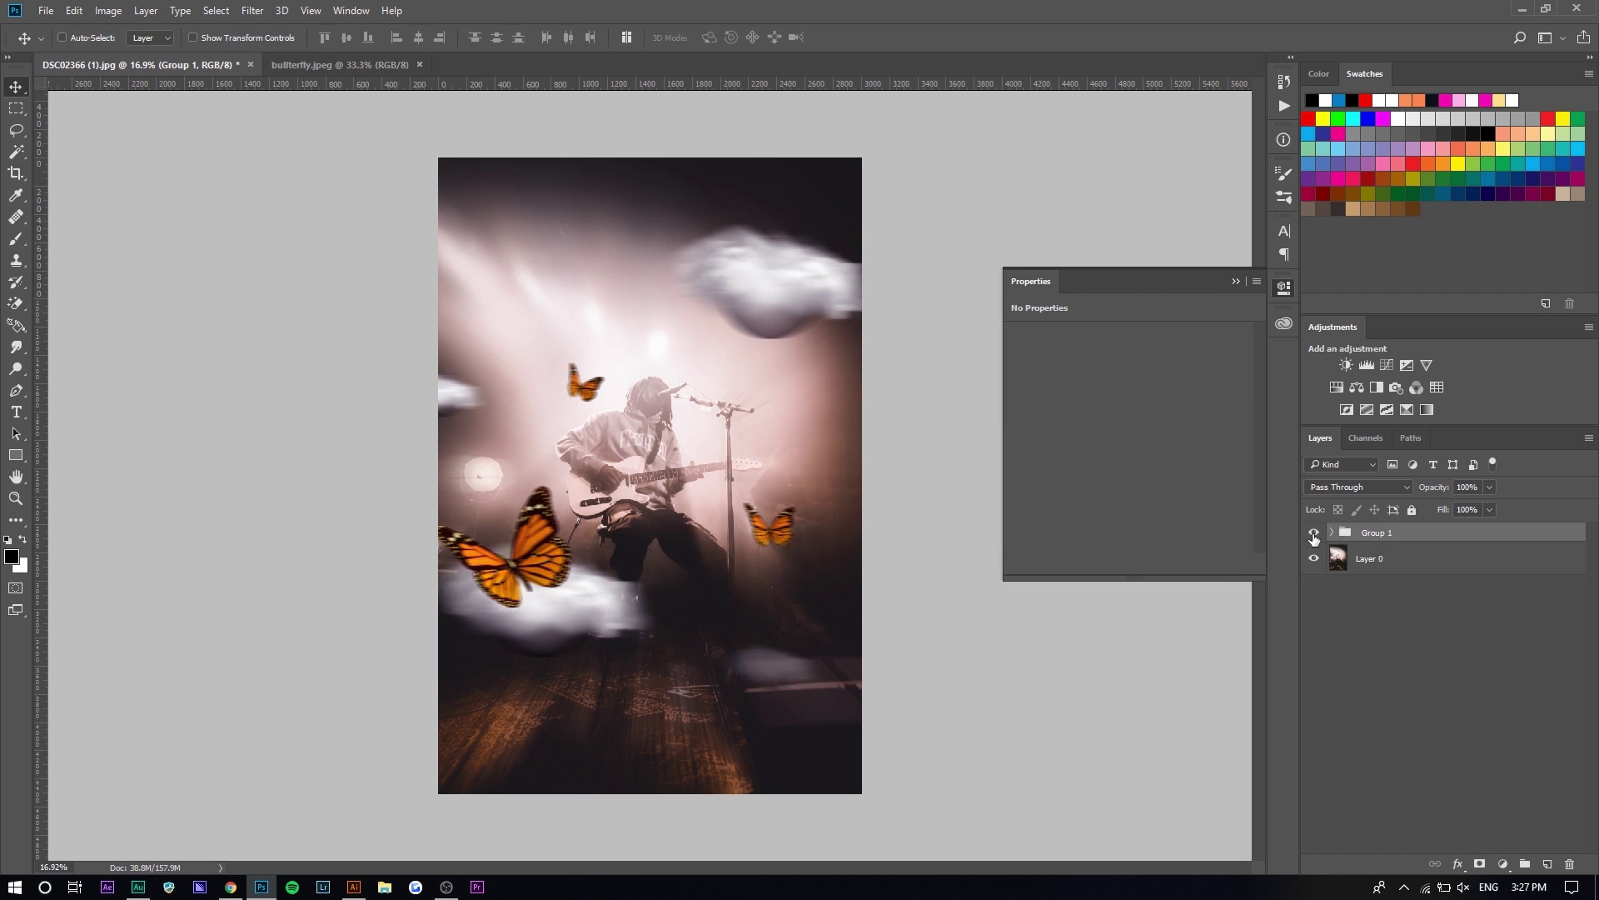
left_click(1314, 533)
left_click(1313, 533)
left_click(1314, 534)
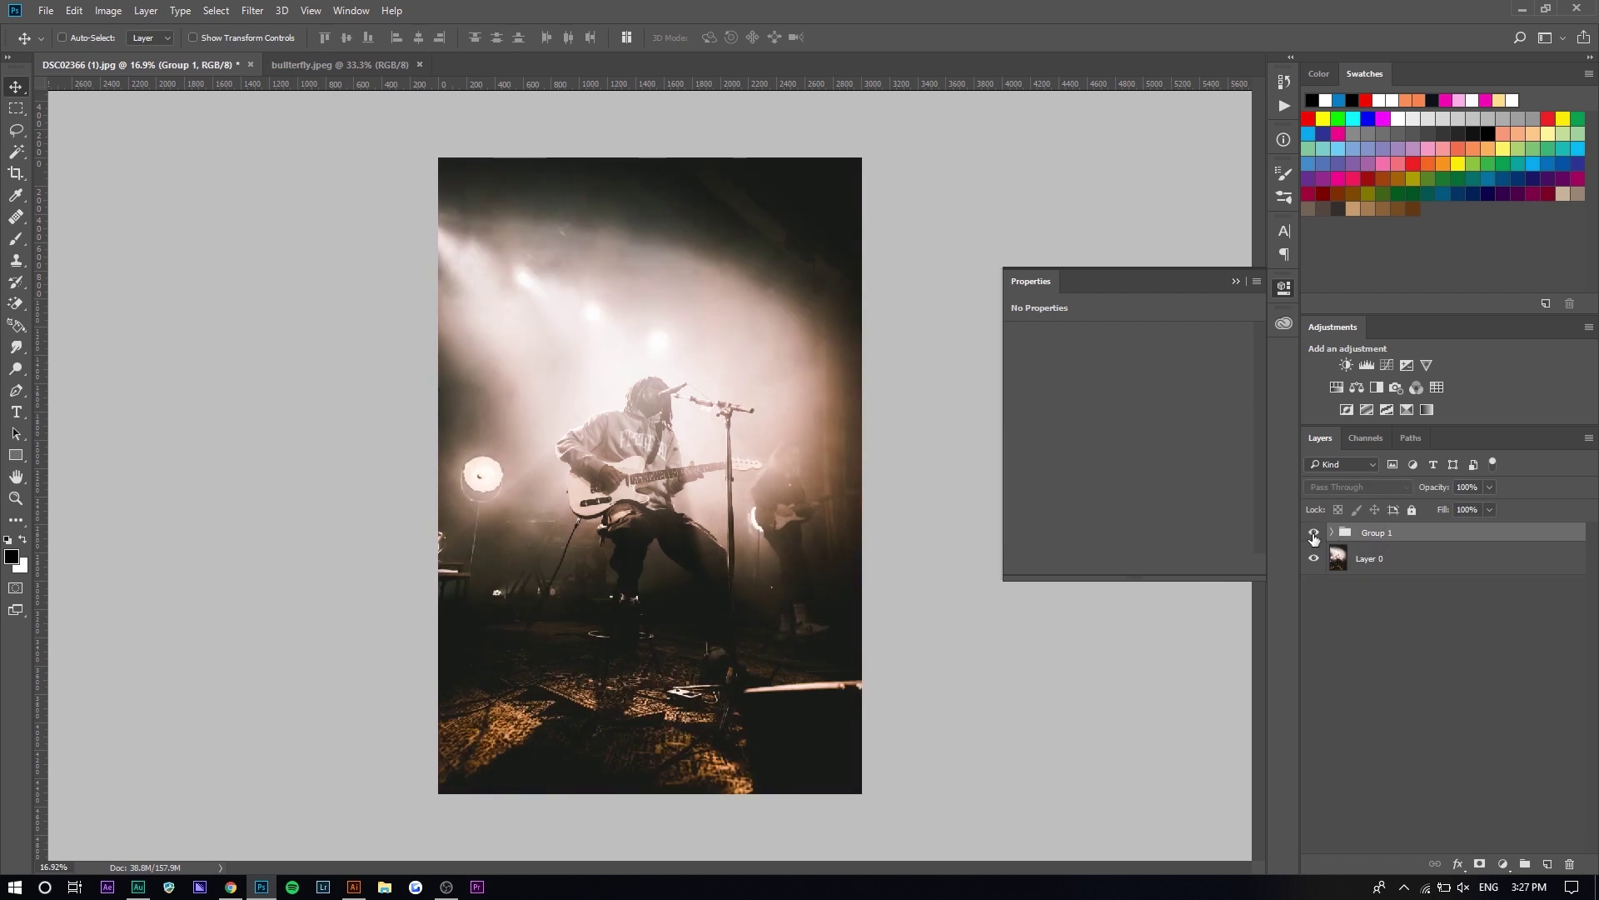
left_click(1314, 533)
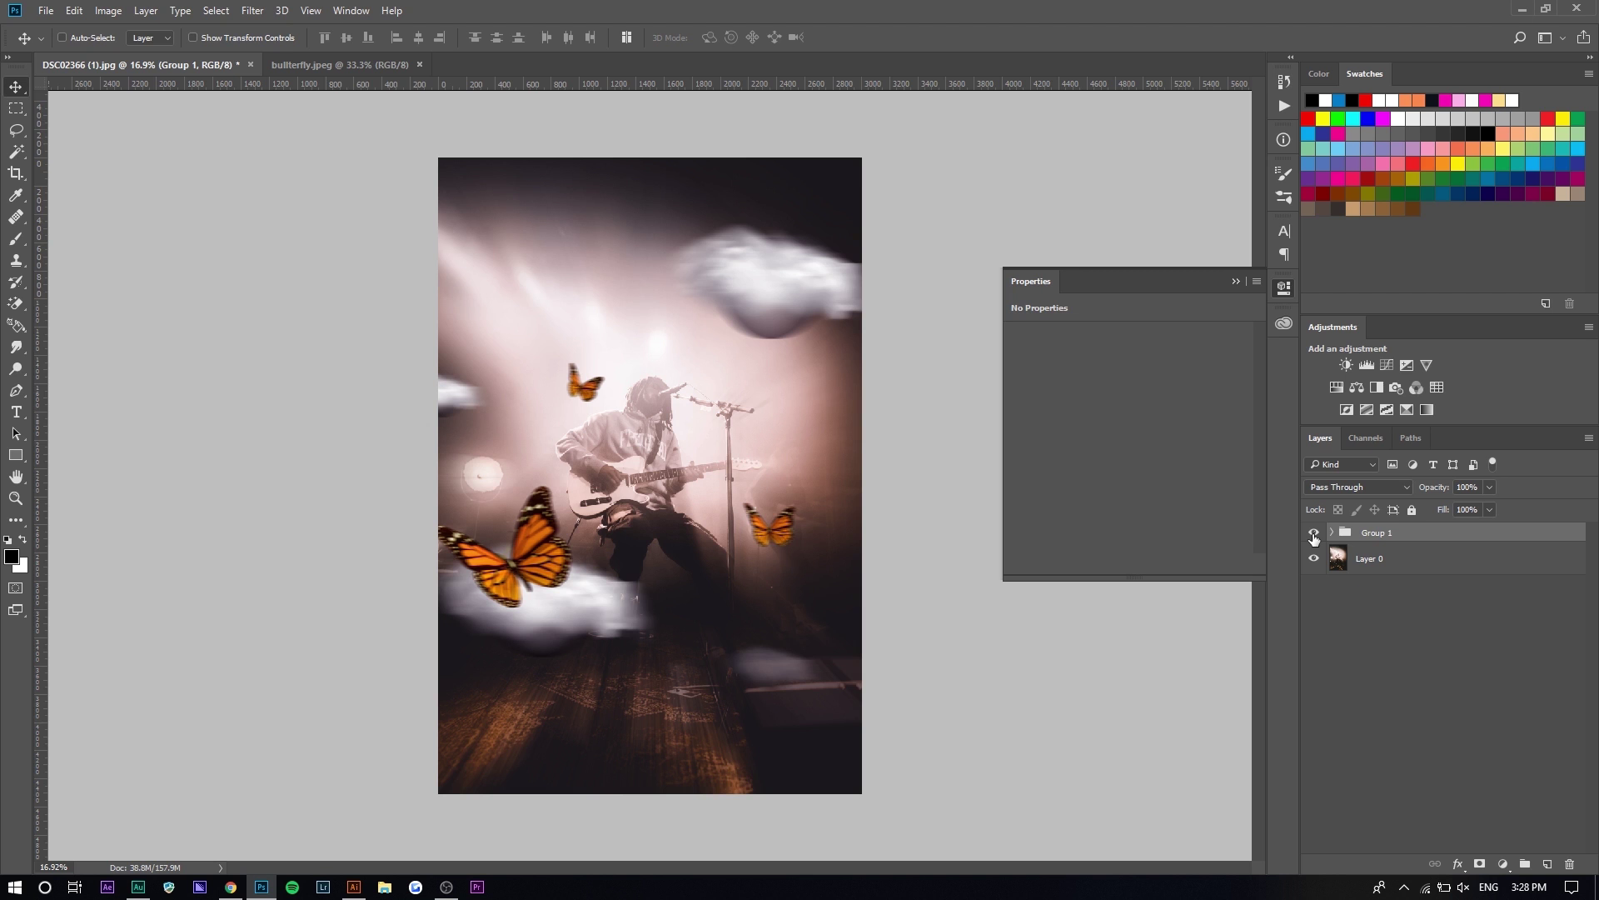